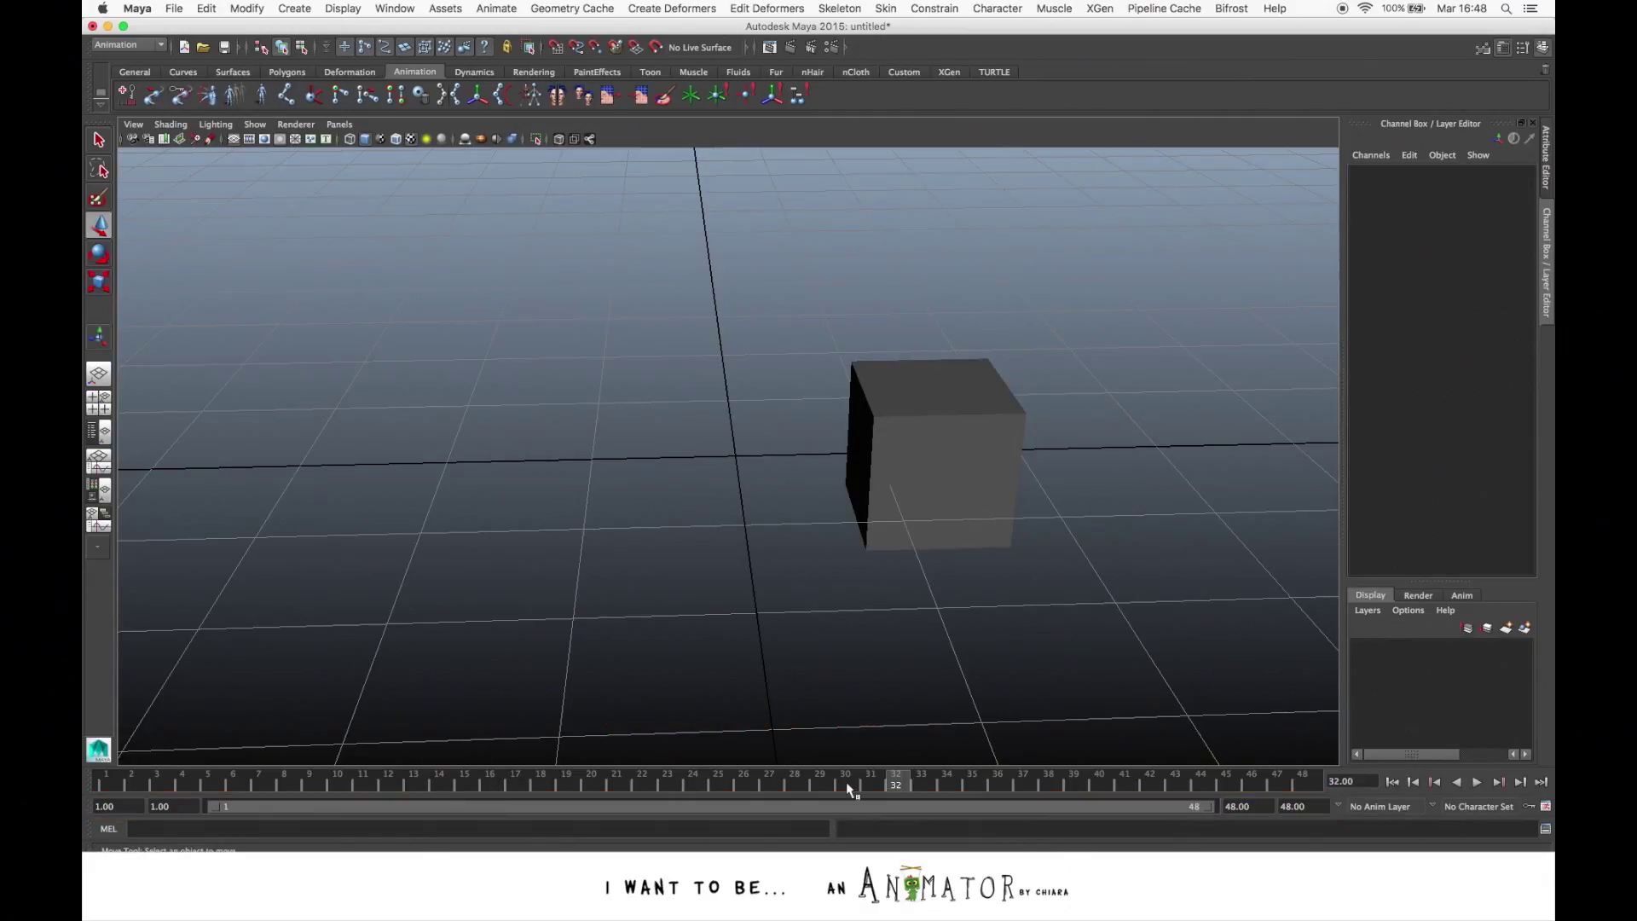
Return to frame 1 and scrub the cube's animation to frame 20 on the timeline
left_click(1247, 806)
left_click(120, 806)
left_click(1313, 806)
left_click(104, 781)
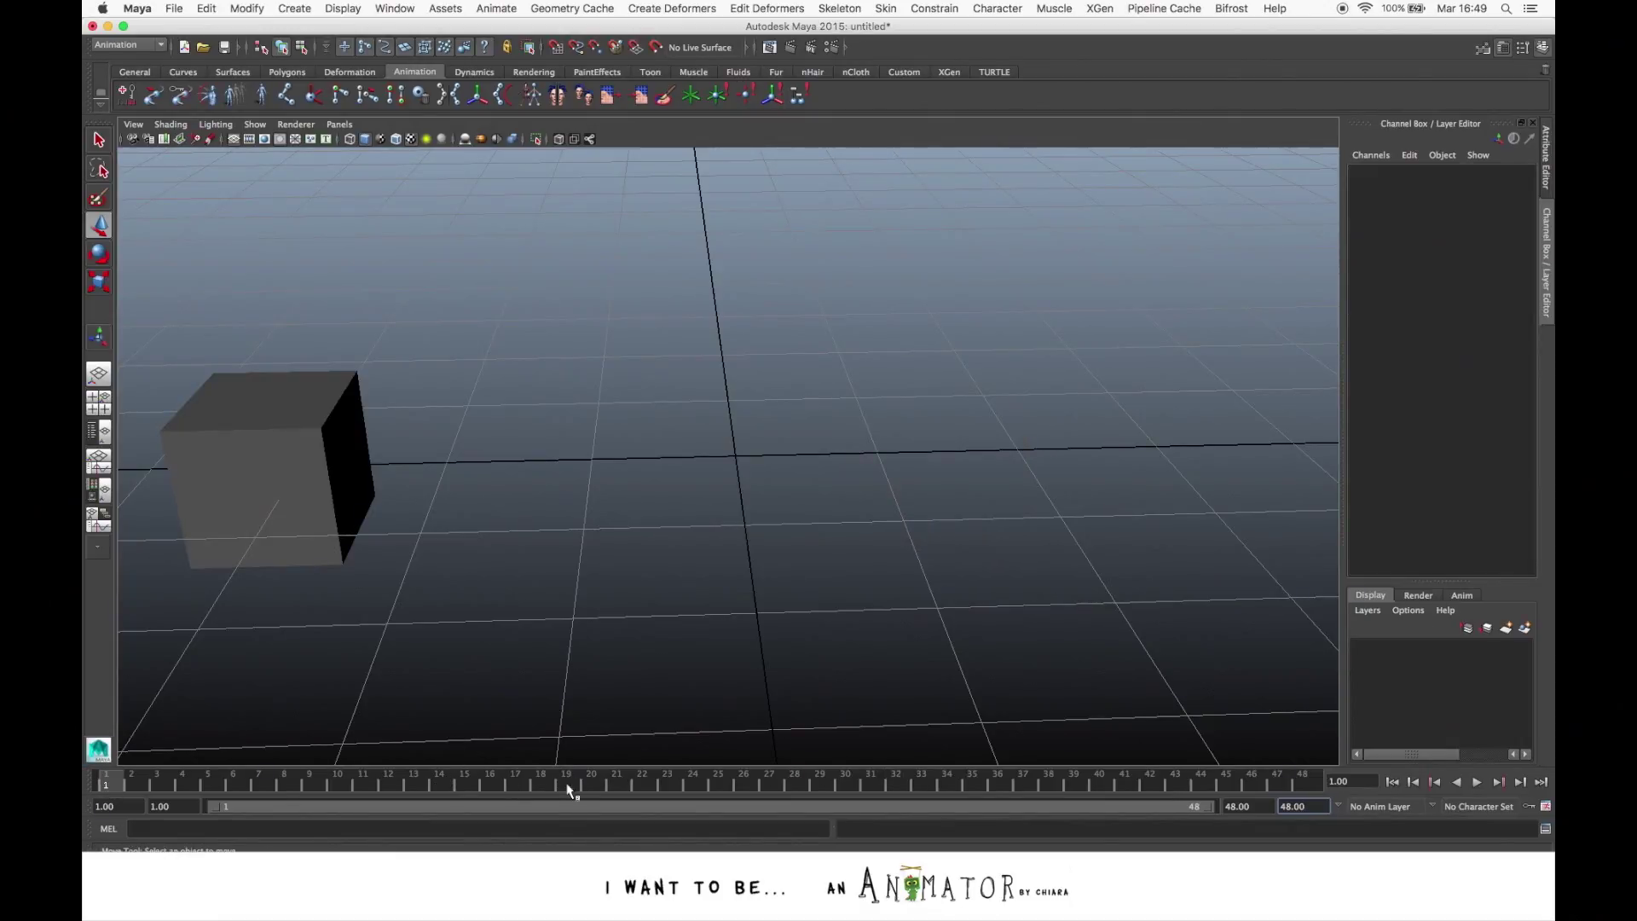
left_click_drag(569, 790, 590, 780)
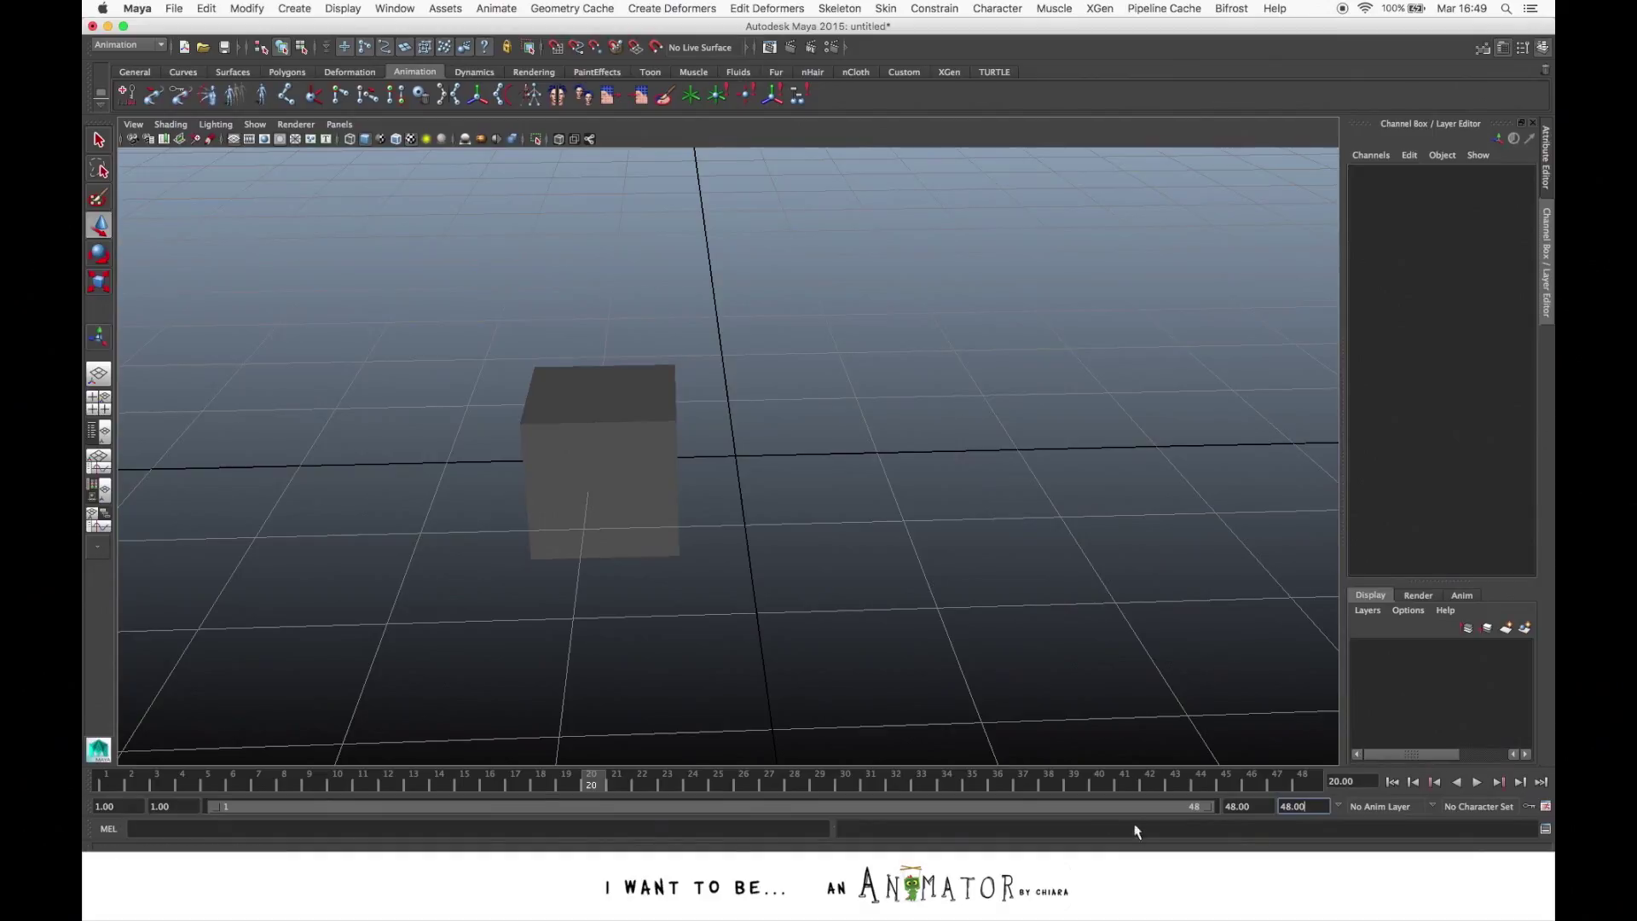
Set the end time of the playback range to frame 20
double_click(1253, 806)
left_click(1259, 808)
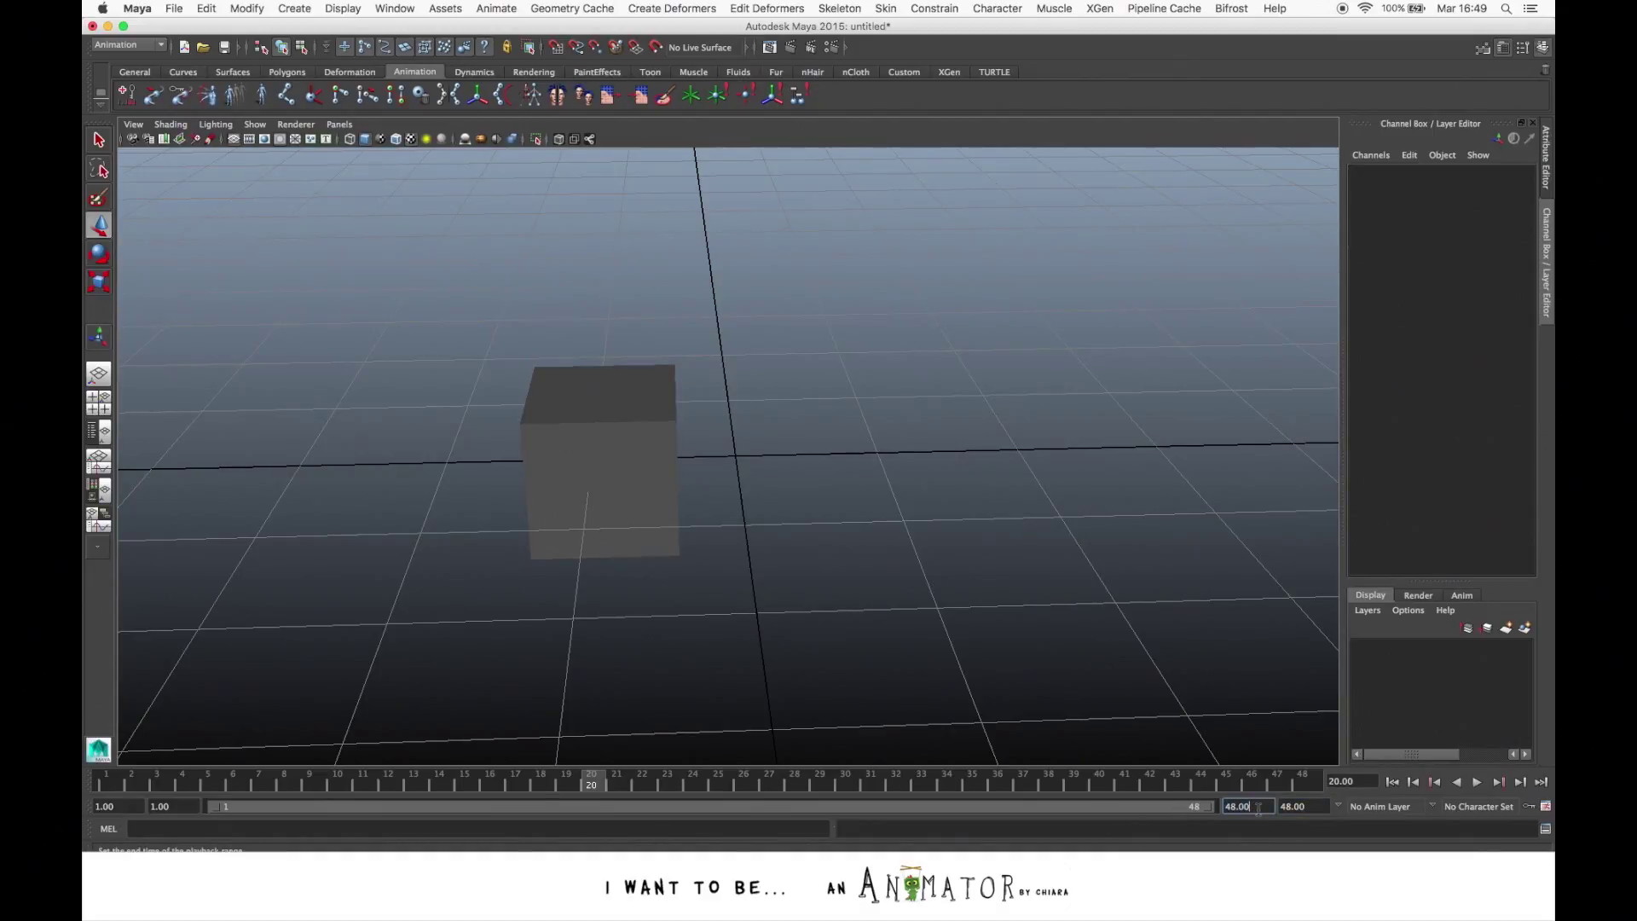
double_click(1256, 809)
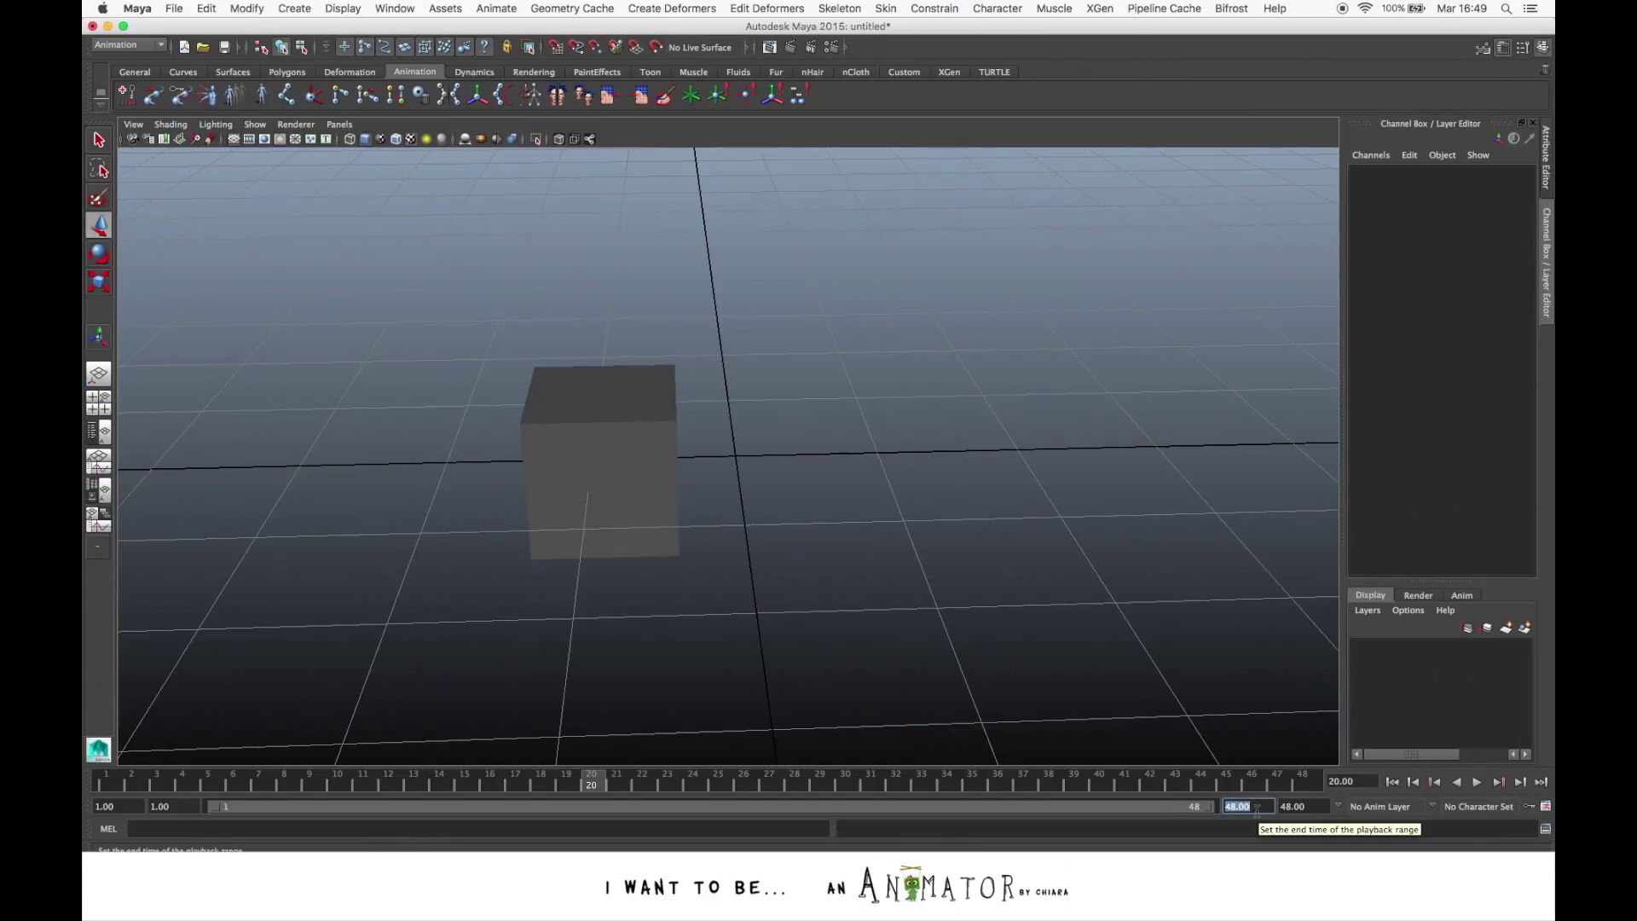
type("20")
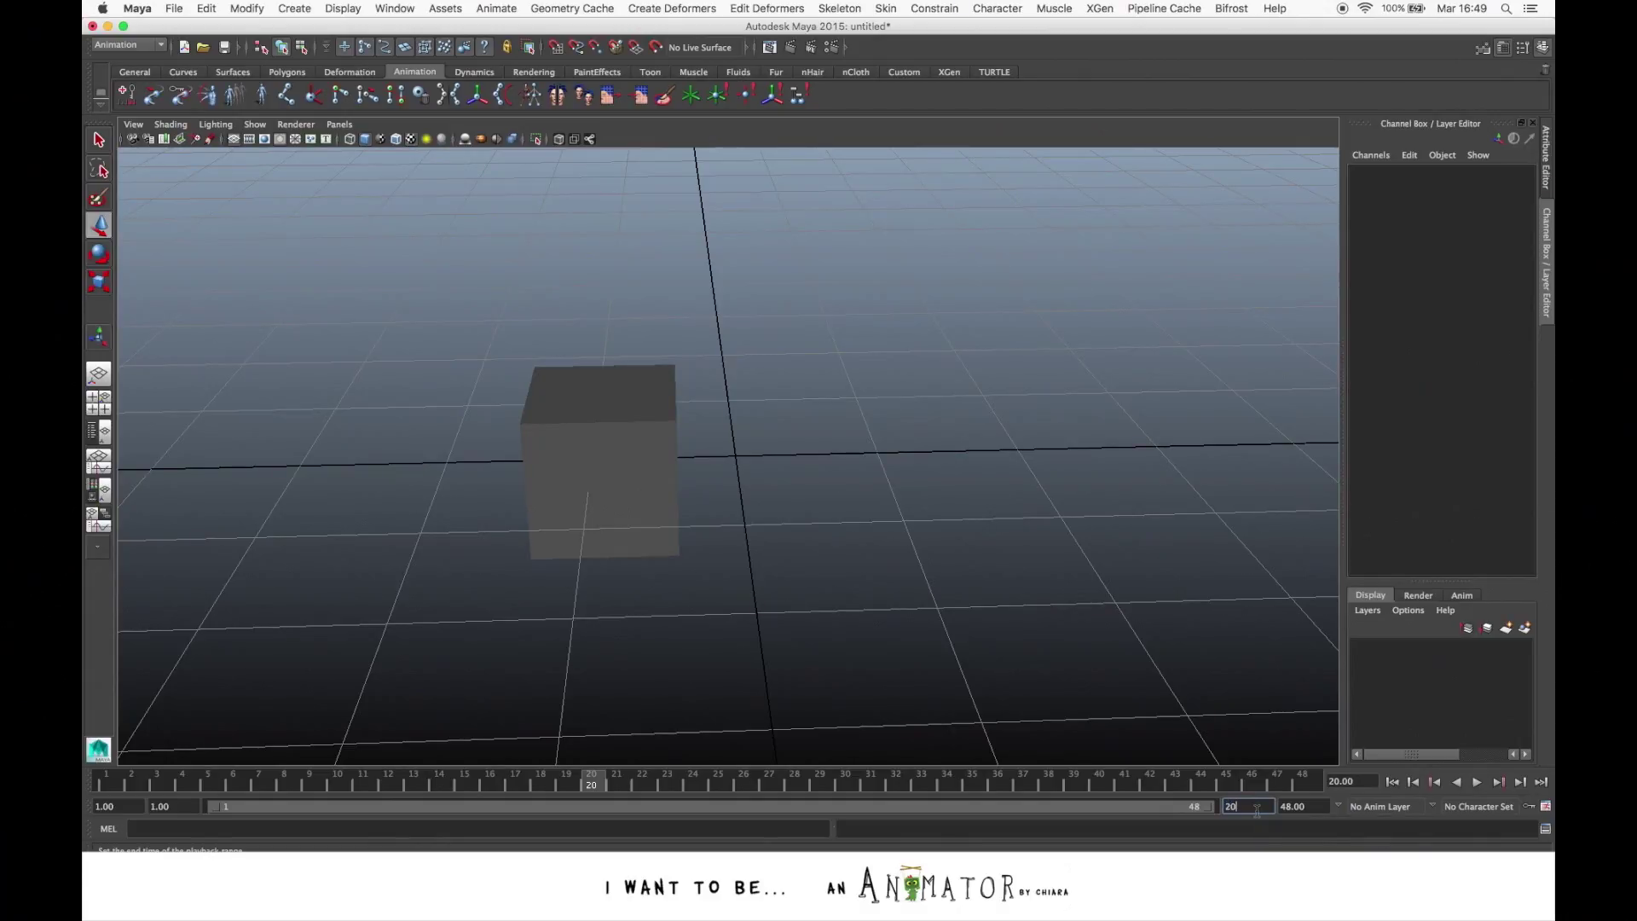
key("Return")
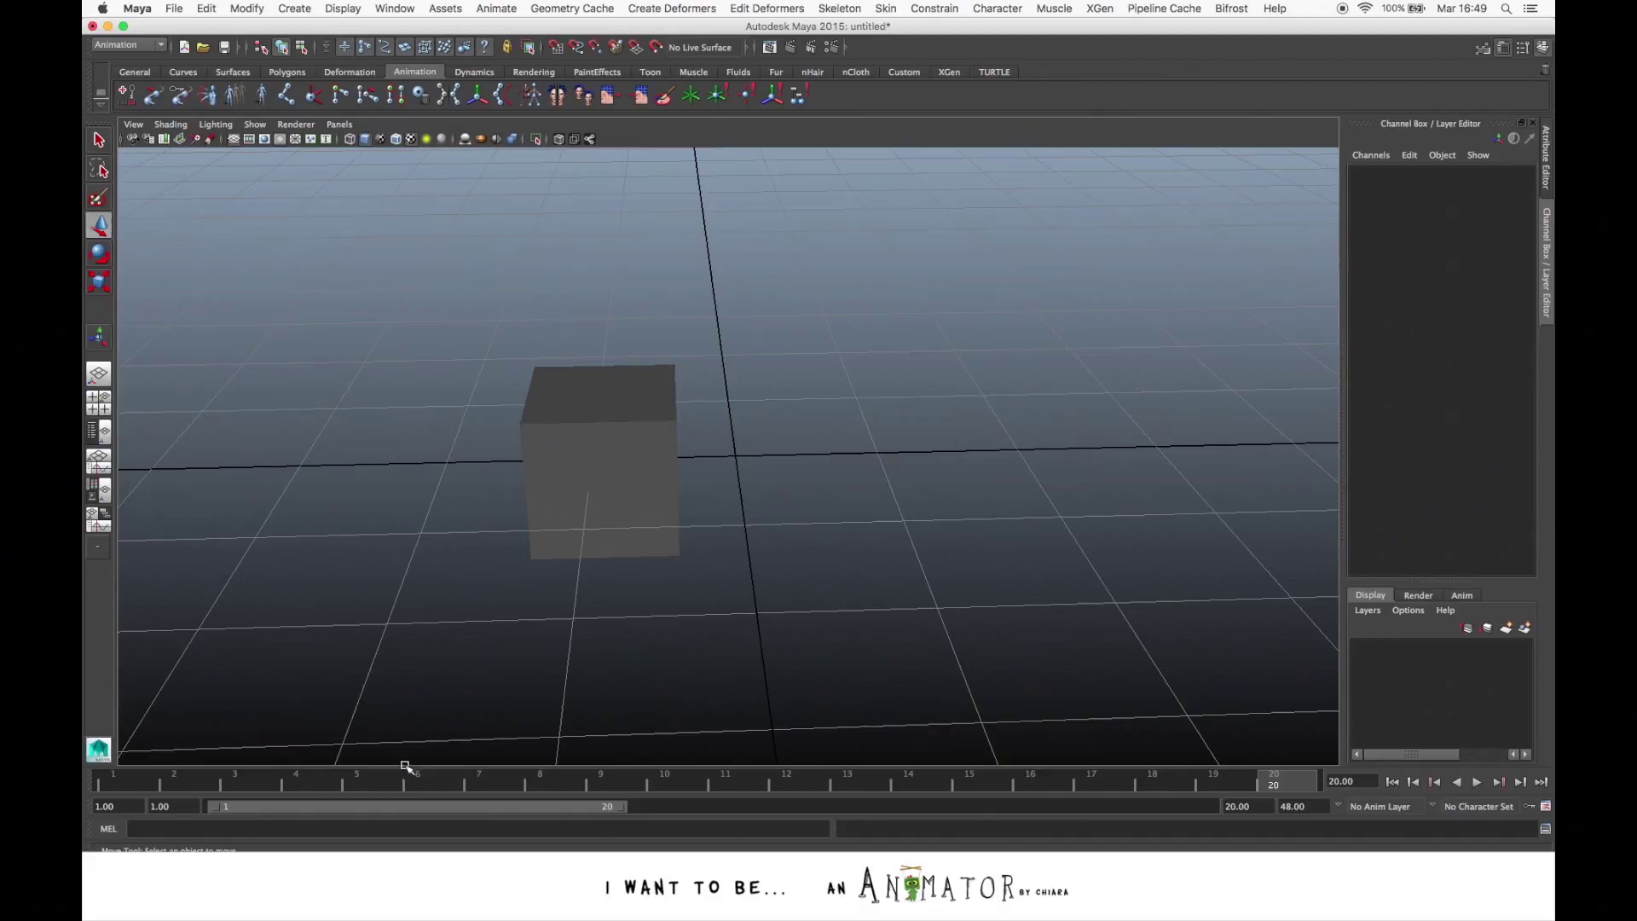
Shift the visible playback range to frames 12 to 39 and restore it to the full range of 1 to 48
left_click(167, 806)
key("alt+v")
left_click_drag(394, 812, 435, 809)
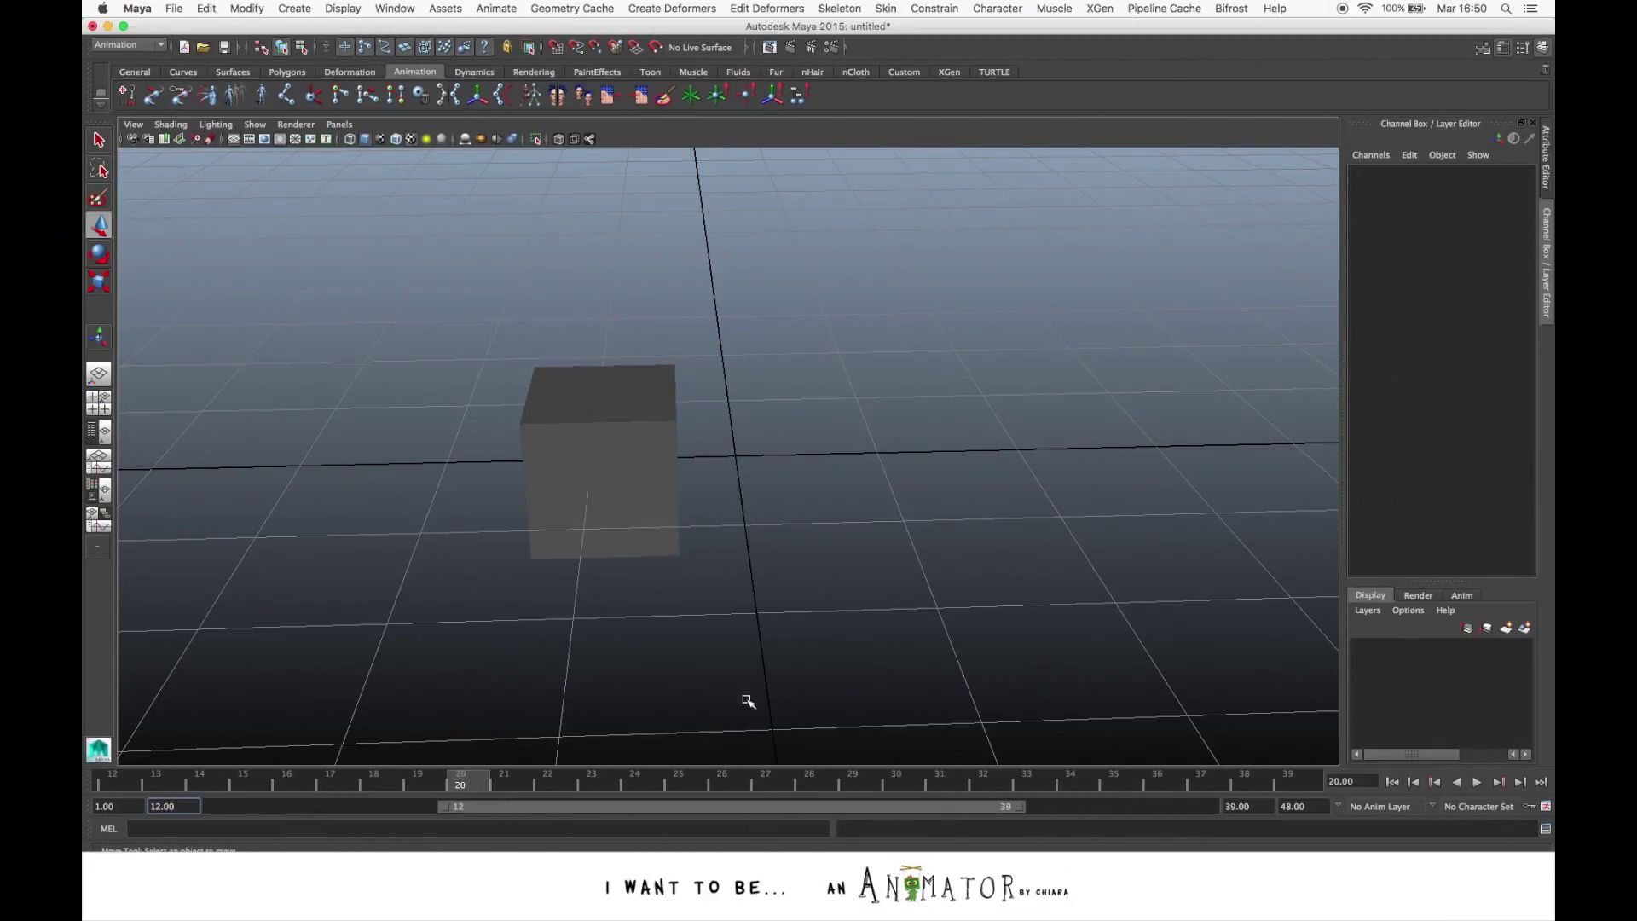
double_click(731, 805)
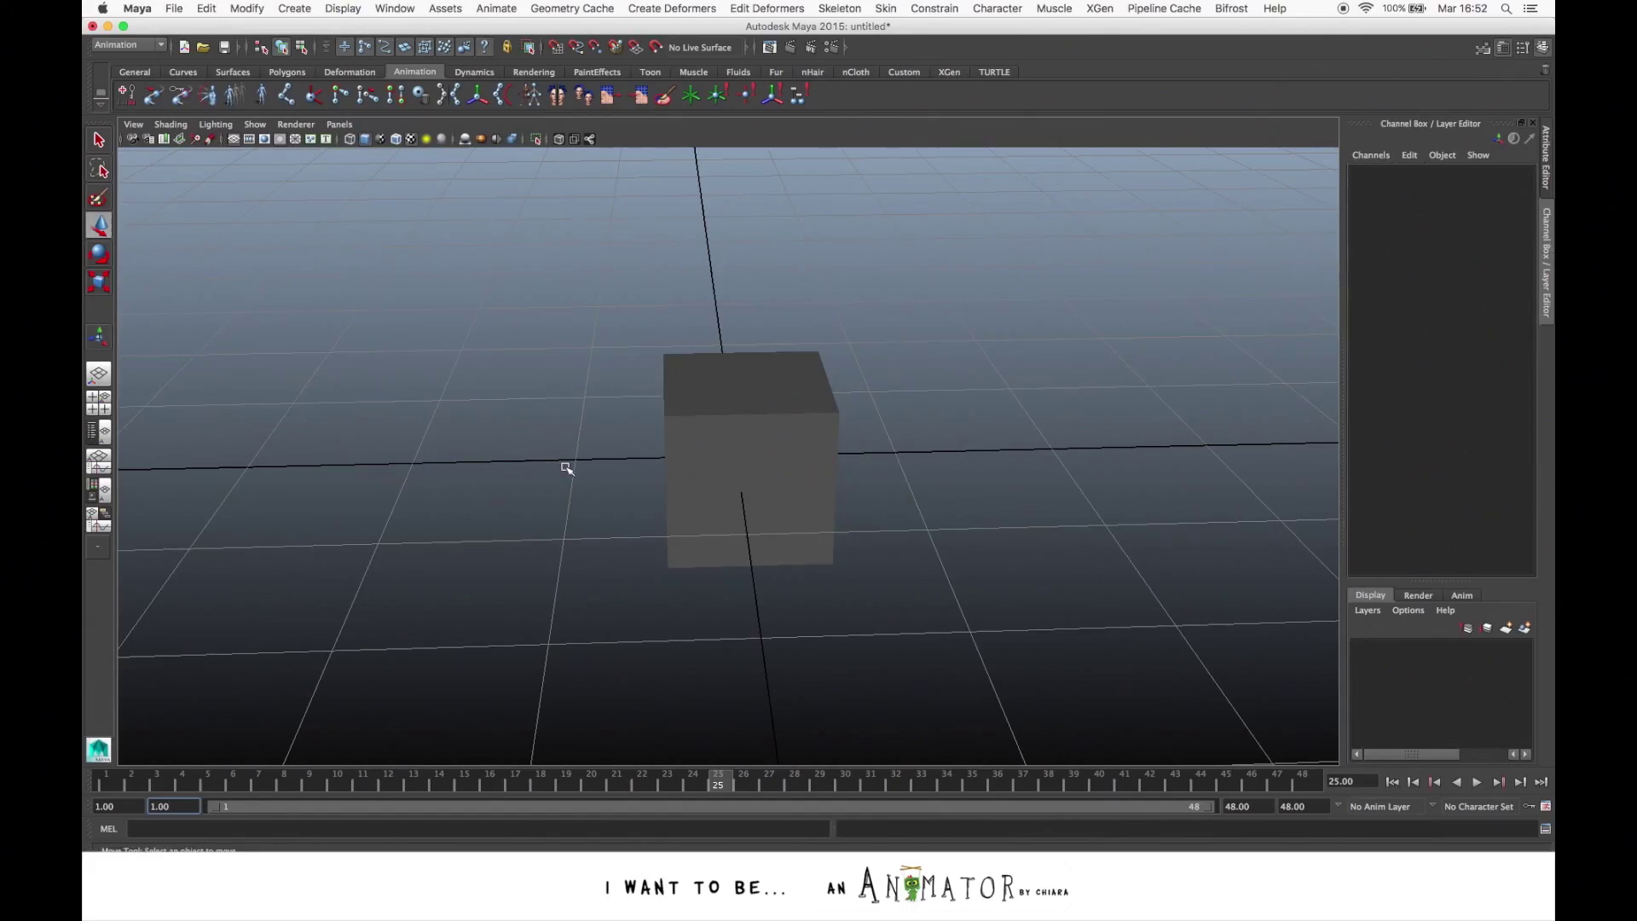
Select the animated cube at frame 25 and shift it interactively through its Translate X channel
left_click(707, 444)
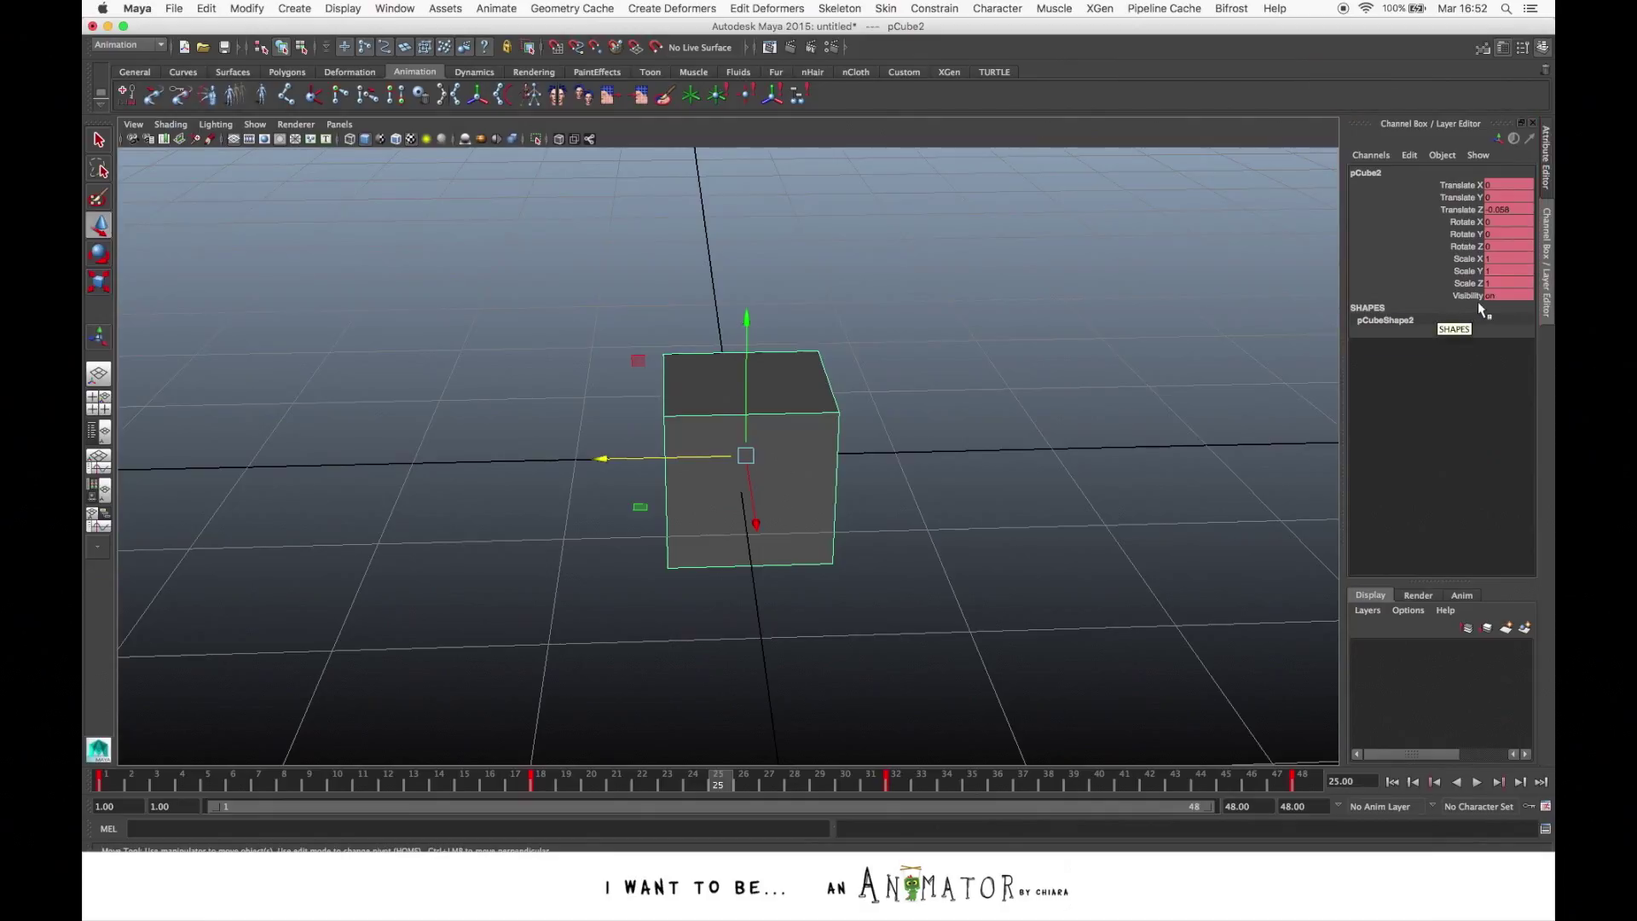
left_click(1467, 222)
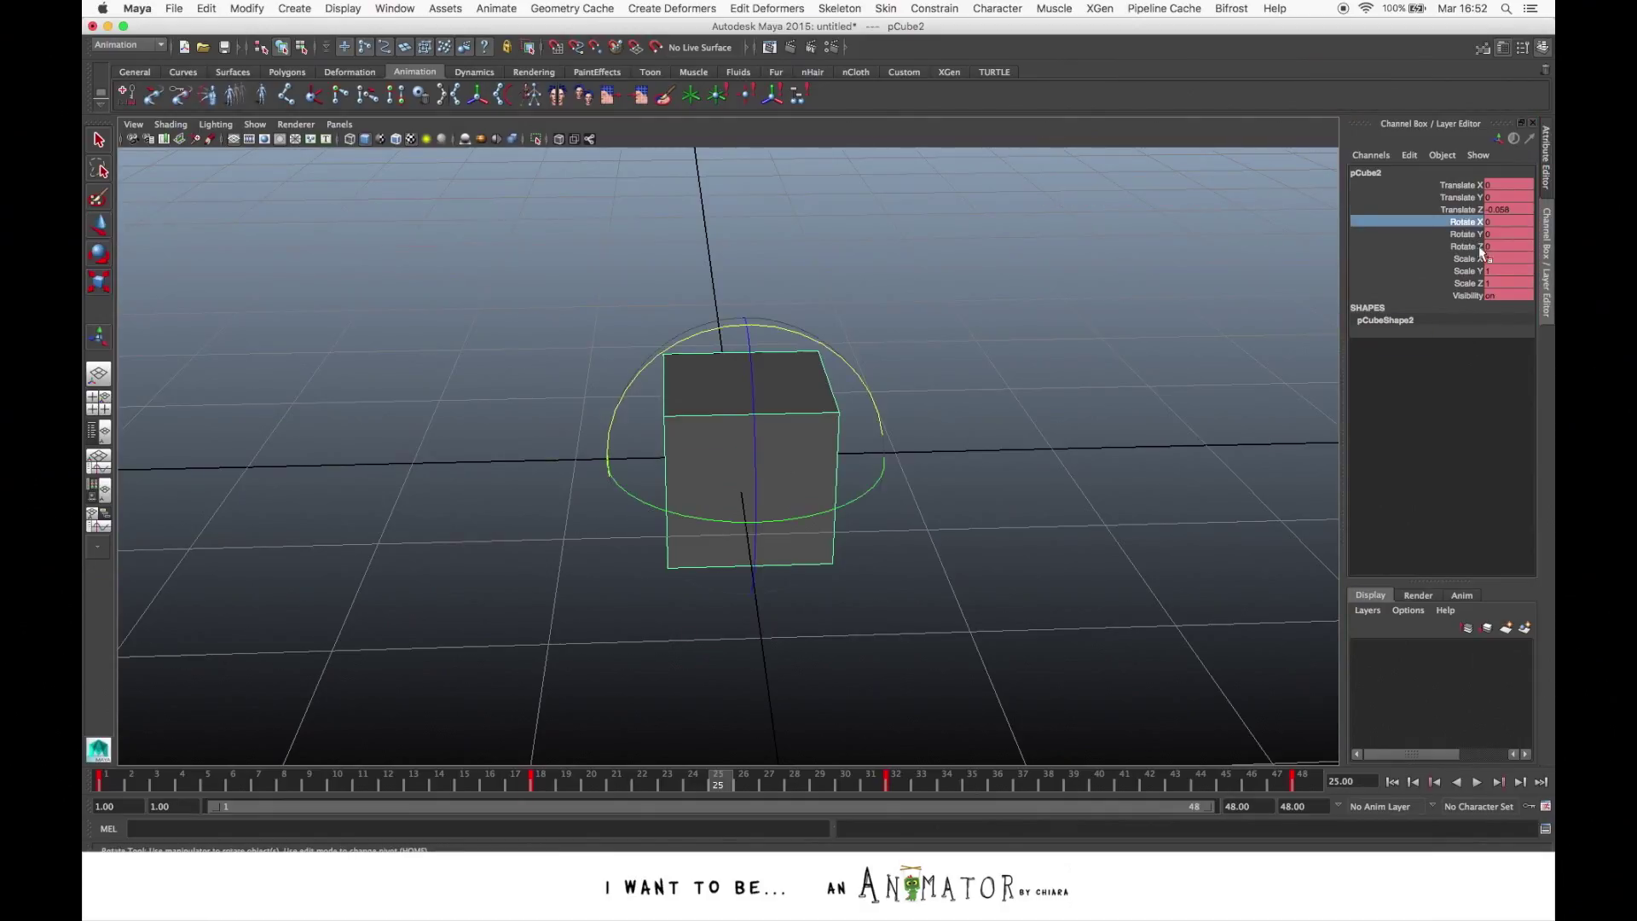
left_click_drag(1466, 185, 1464, 283)
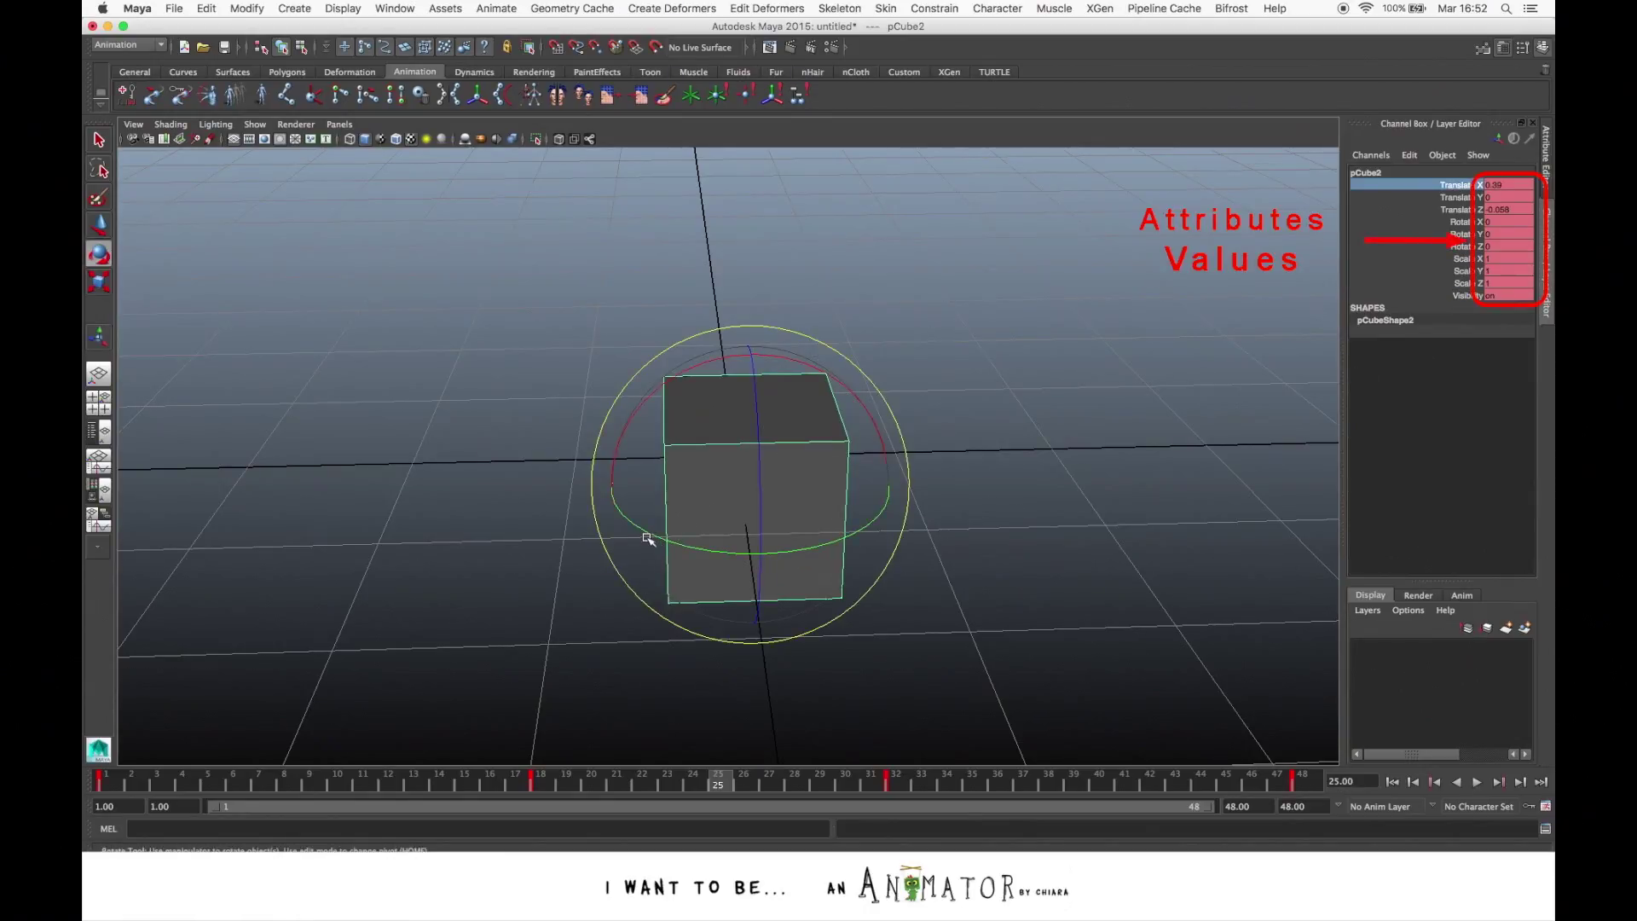
left_click_drag(647, 537, 763, 479)
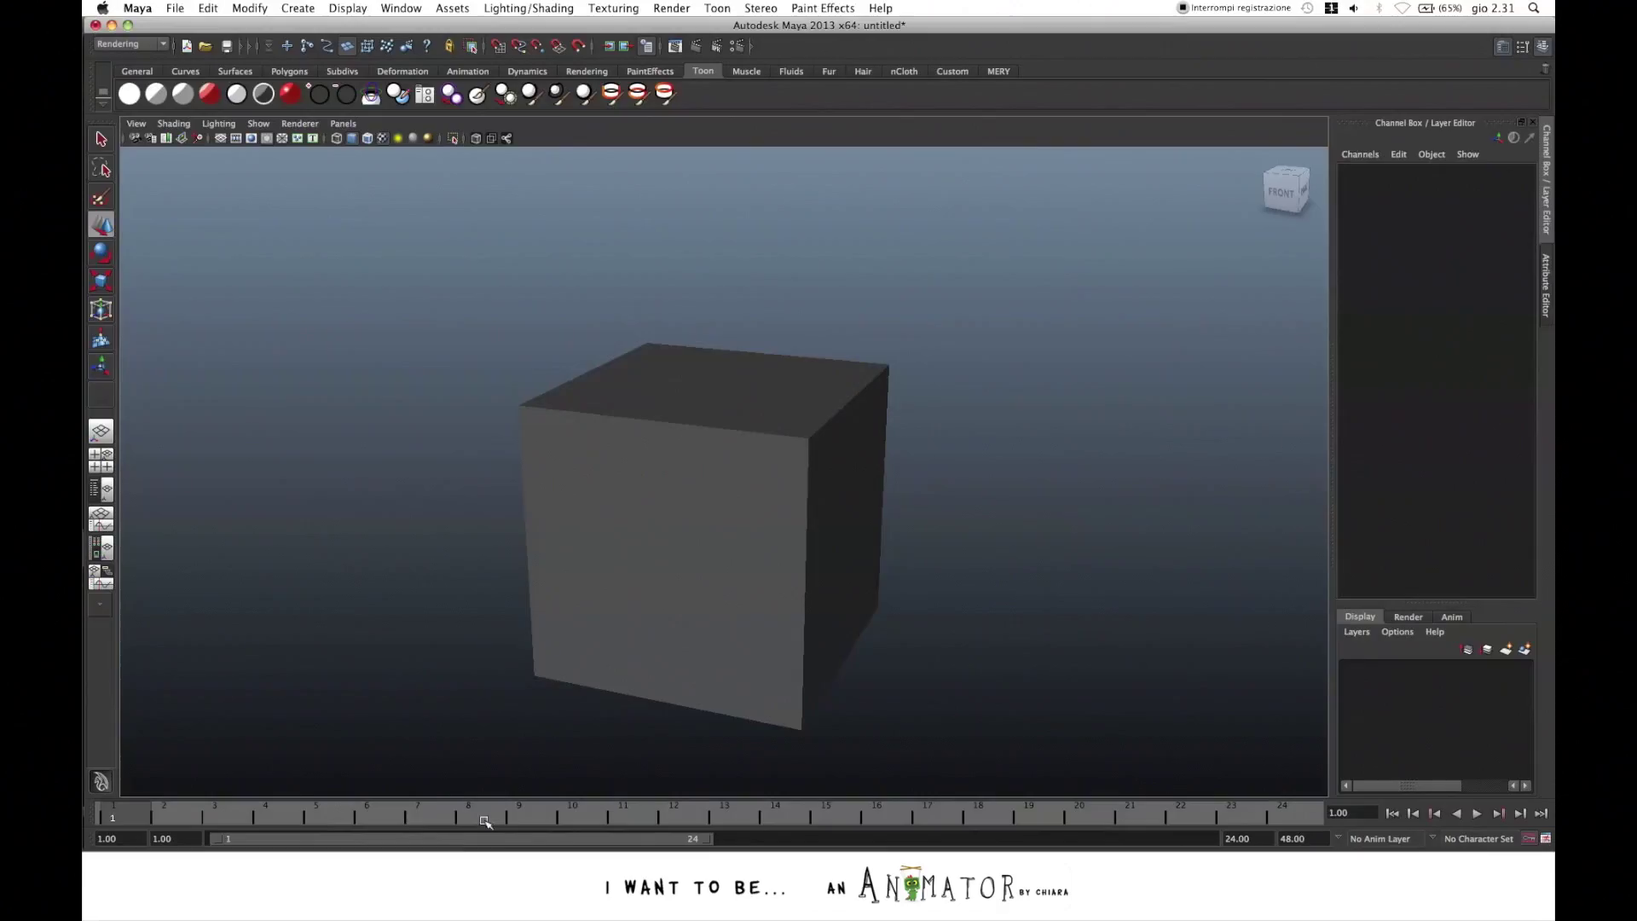
mouse_move(884, 585)
left_mouse_down("alt")
mouse_move(870, 576)
mouse_move(895, 570)
left_mouse_up("alt")
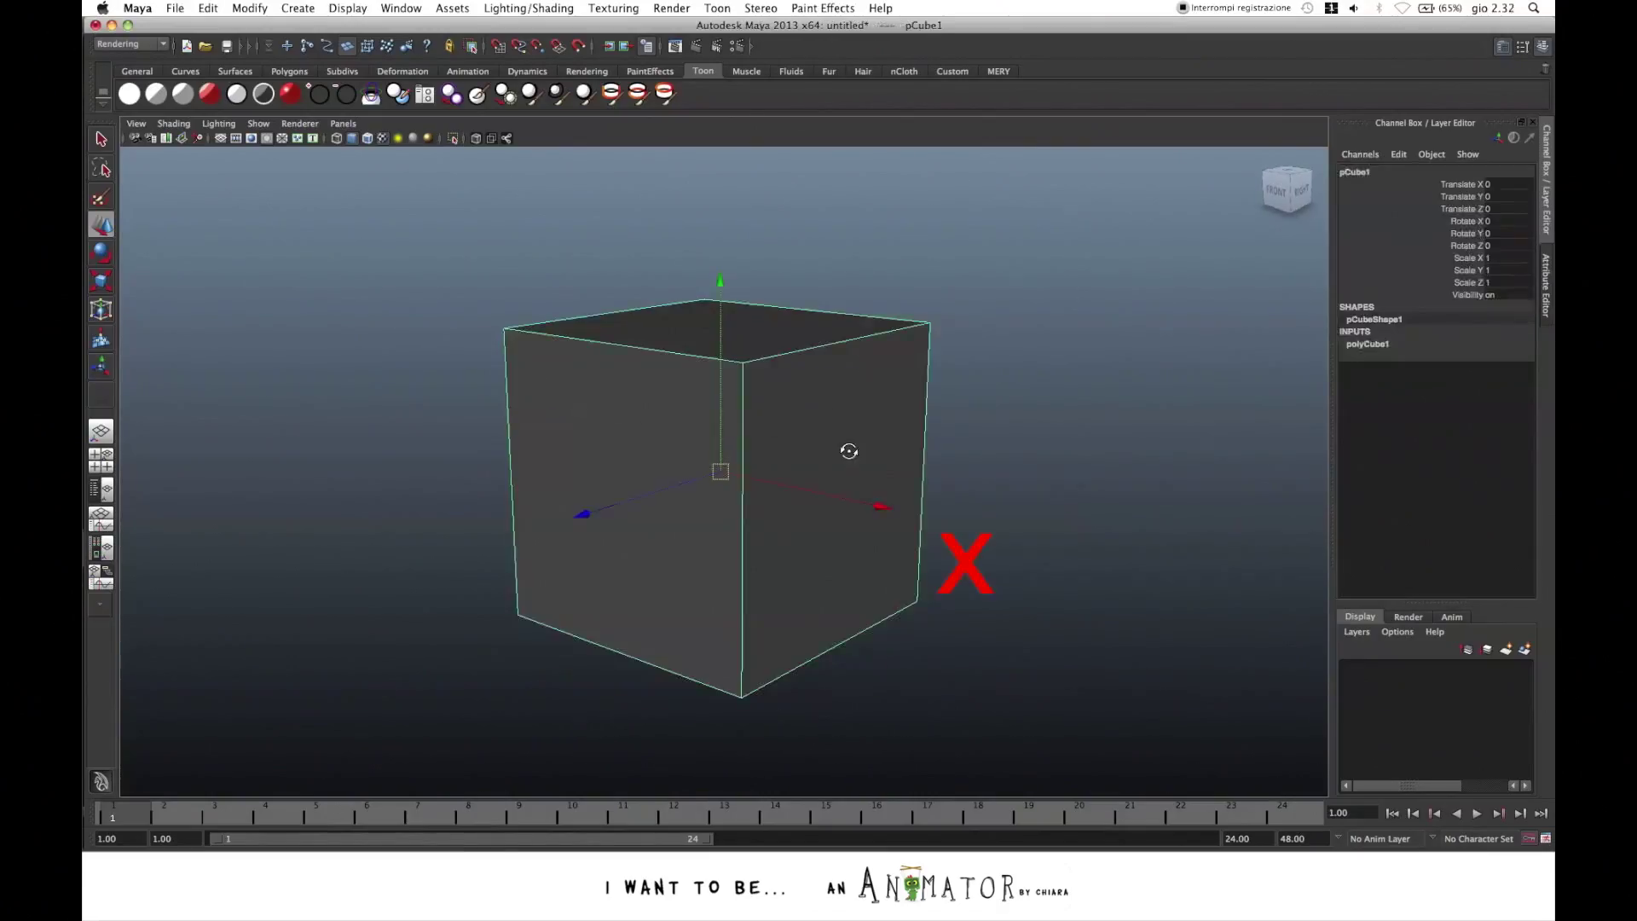
mouse_move(849, 451)
left_mouse_down("alt")
mouse_move(898, 453)
mouse_move(795, 456)
mouse_move(859, 455)
left_mouse_up("alt")
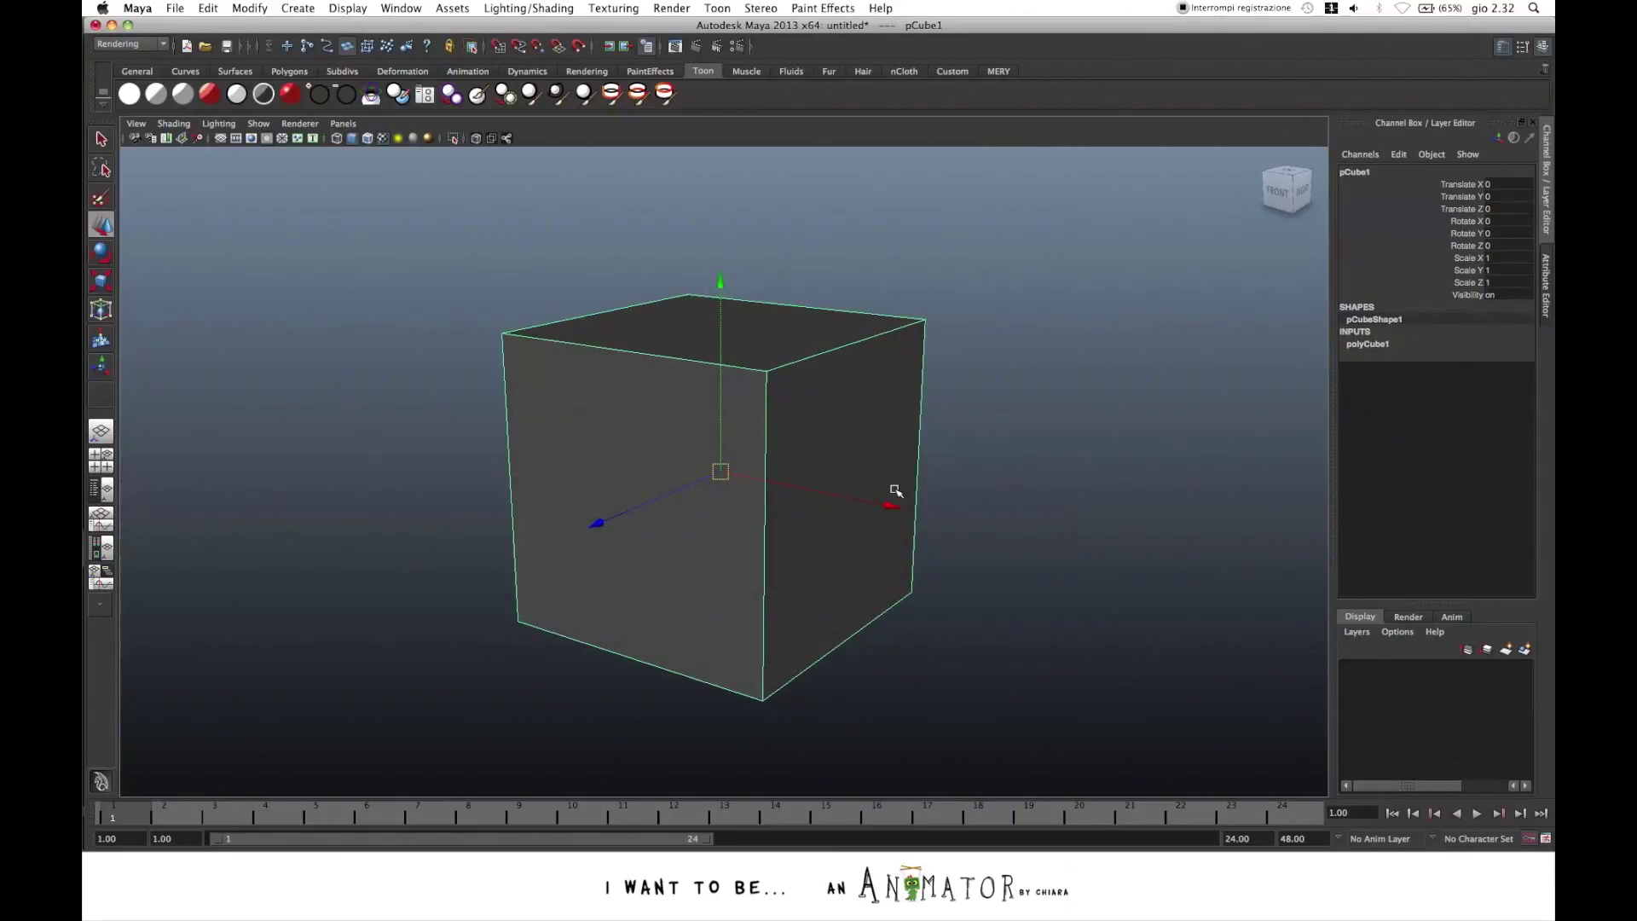
mouse_move(722, 258)
left_mouse_down()
mouse_move(728, 238)
mouse_move(727, 370)
mouse_move(727, 190)
mouse_move(721, 286)
left_mouse_up()
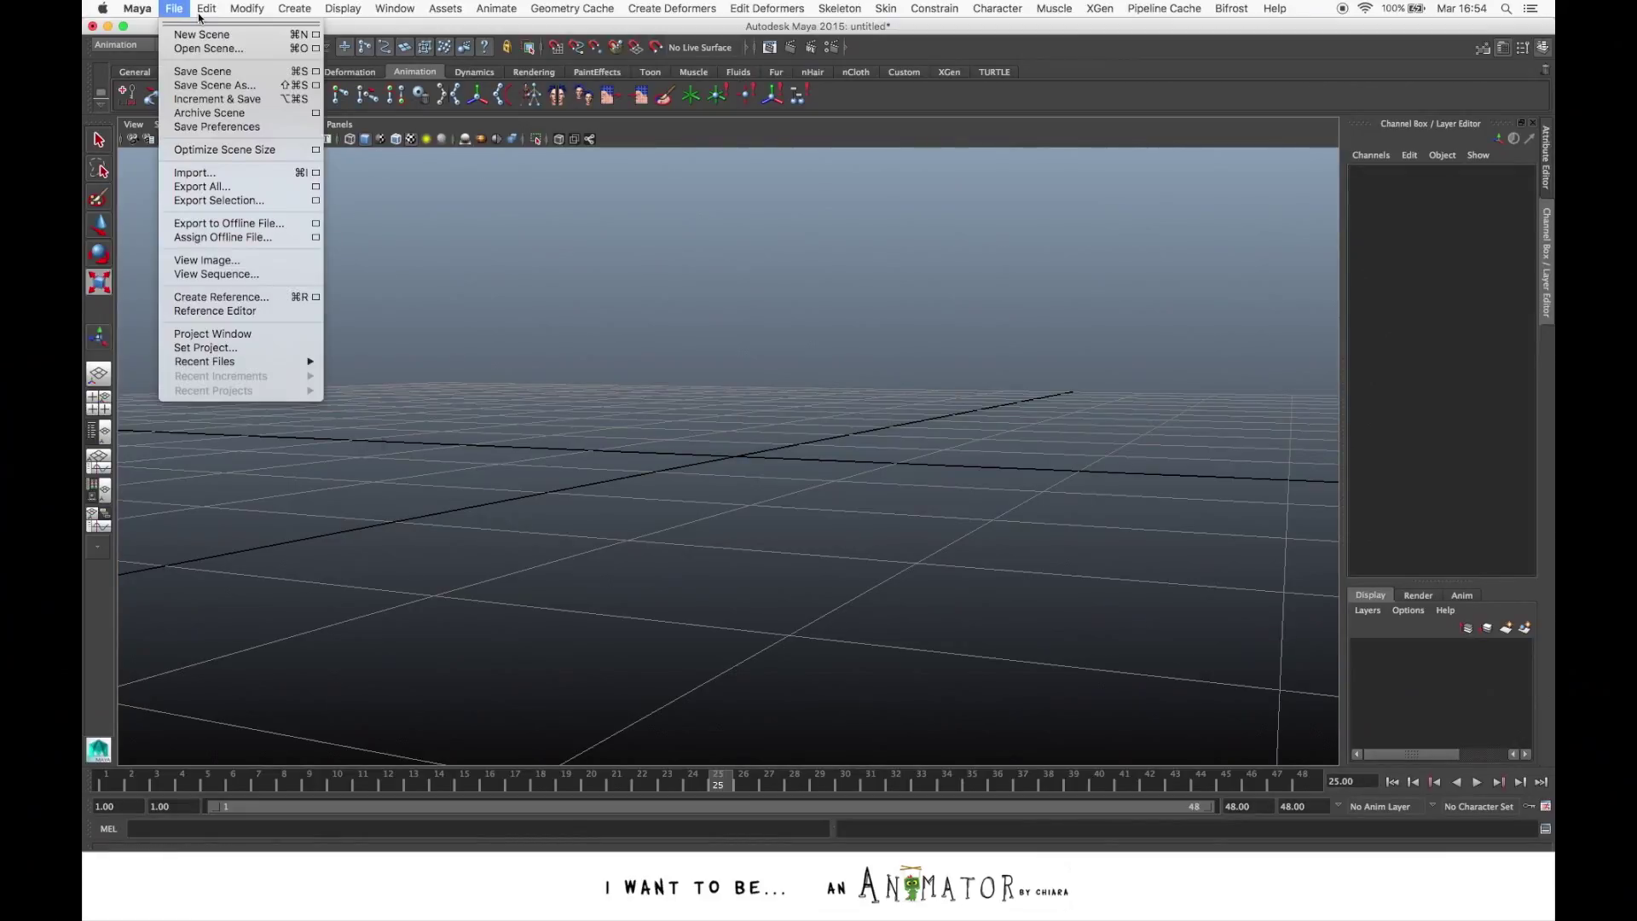
Import Eleven_Rig_male.mb from the Scenes folder of ElevenRig_v1.2 inside Maya_Interface_Tutorial on the Desktop
left_click(235, 174)
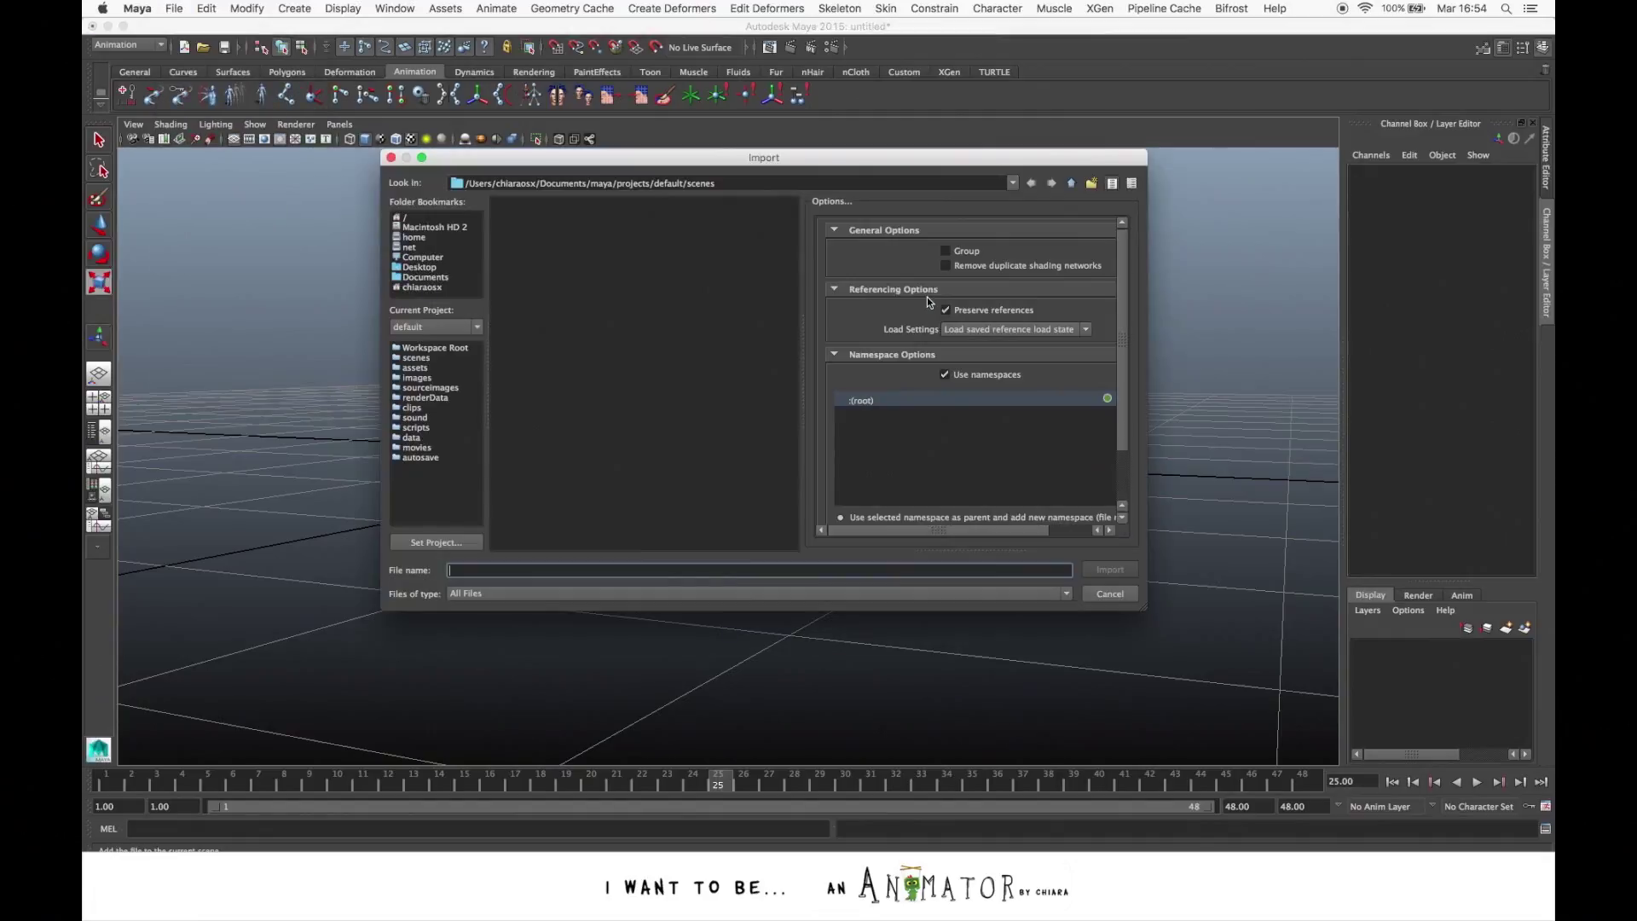
left_click(419, 267)
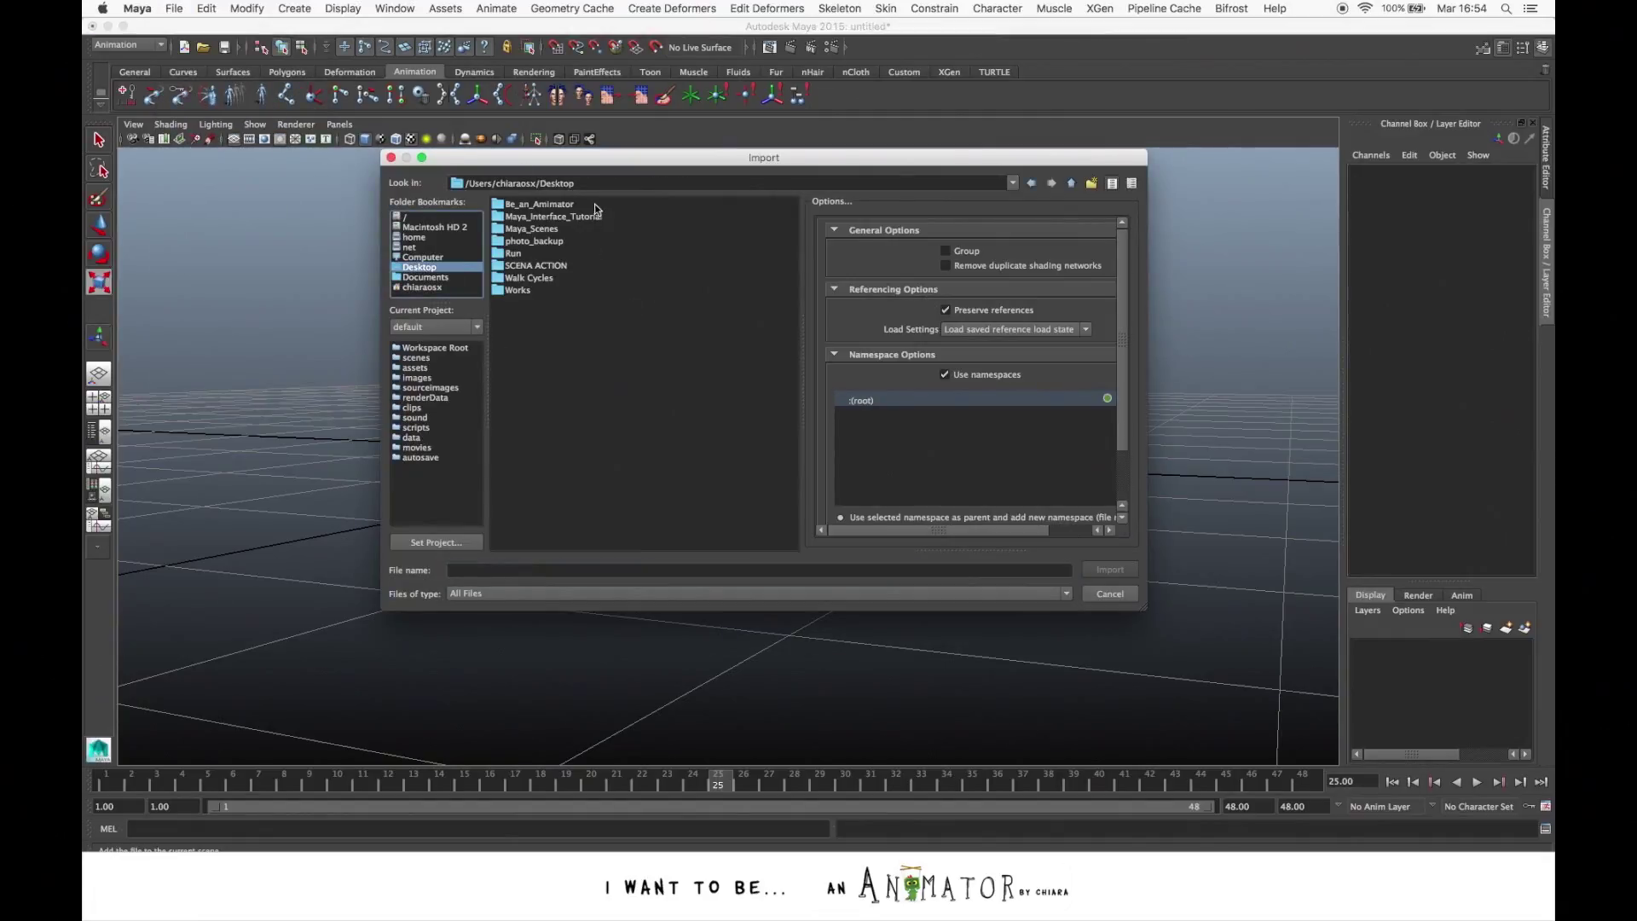
double_click(541, 217)
double_click(530, 254)
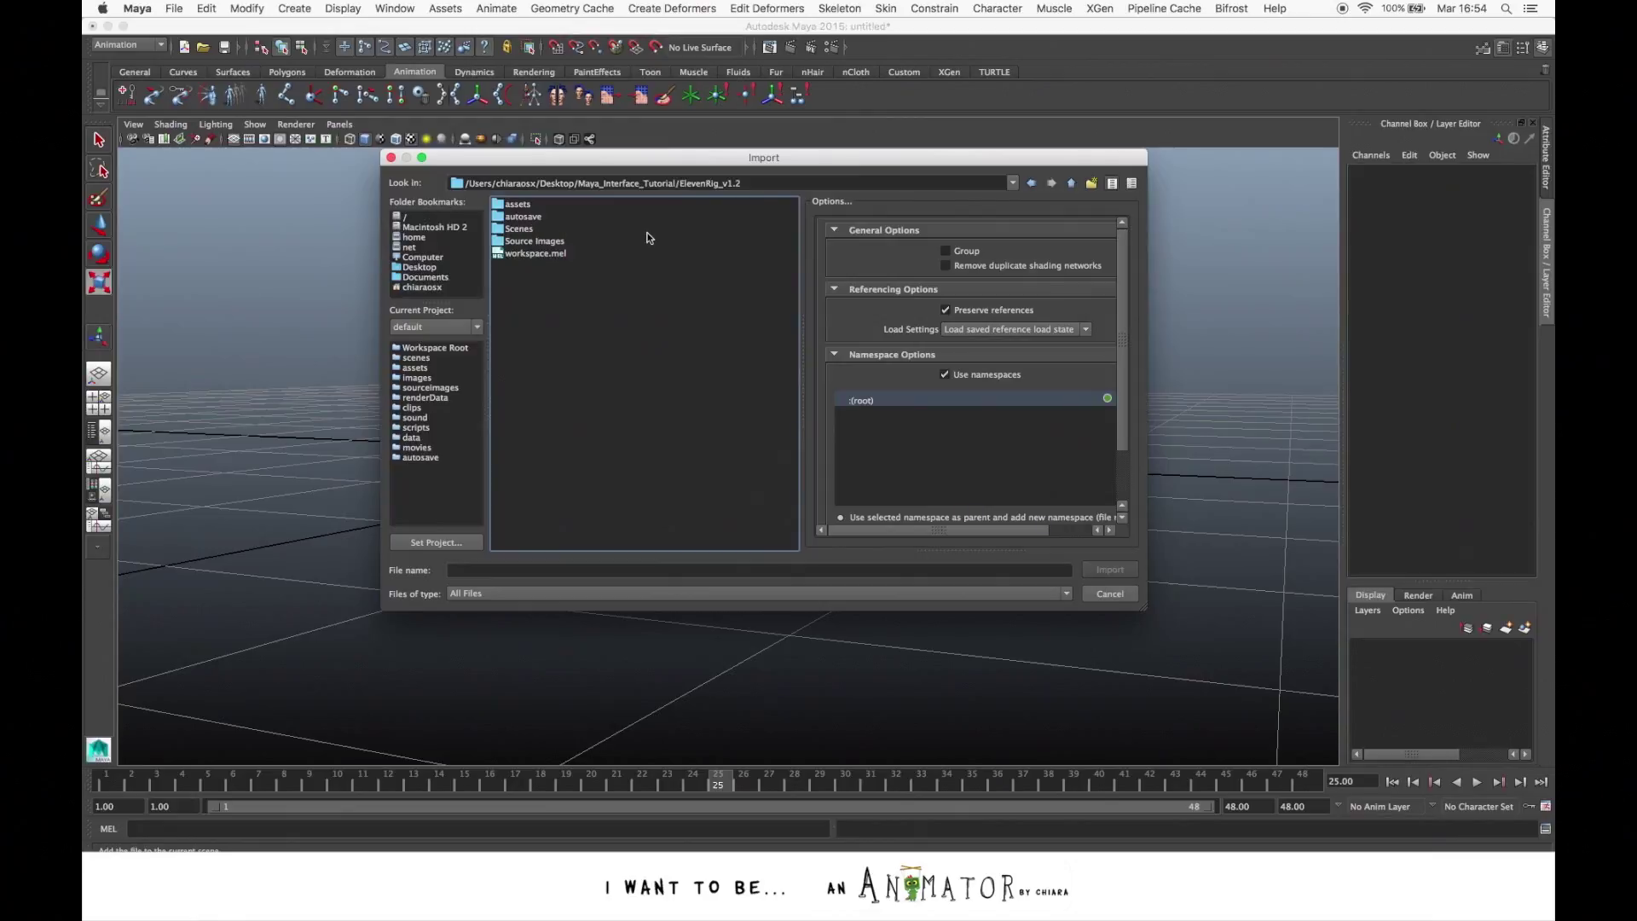
double_click(519, 228)
left_click(610, 205)
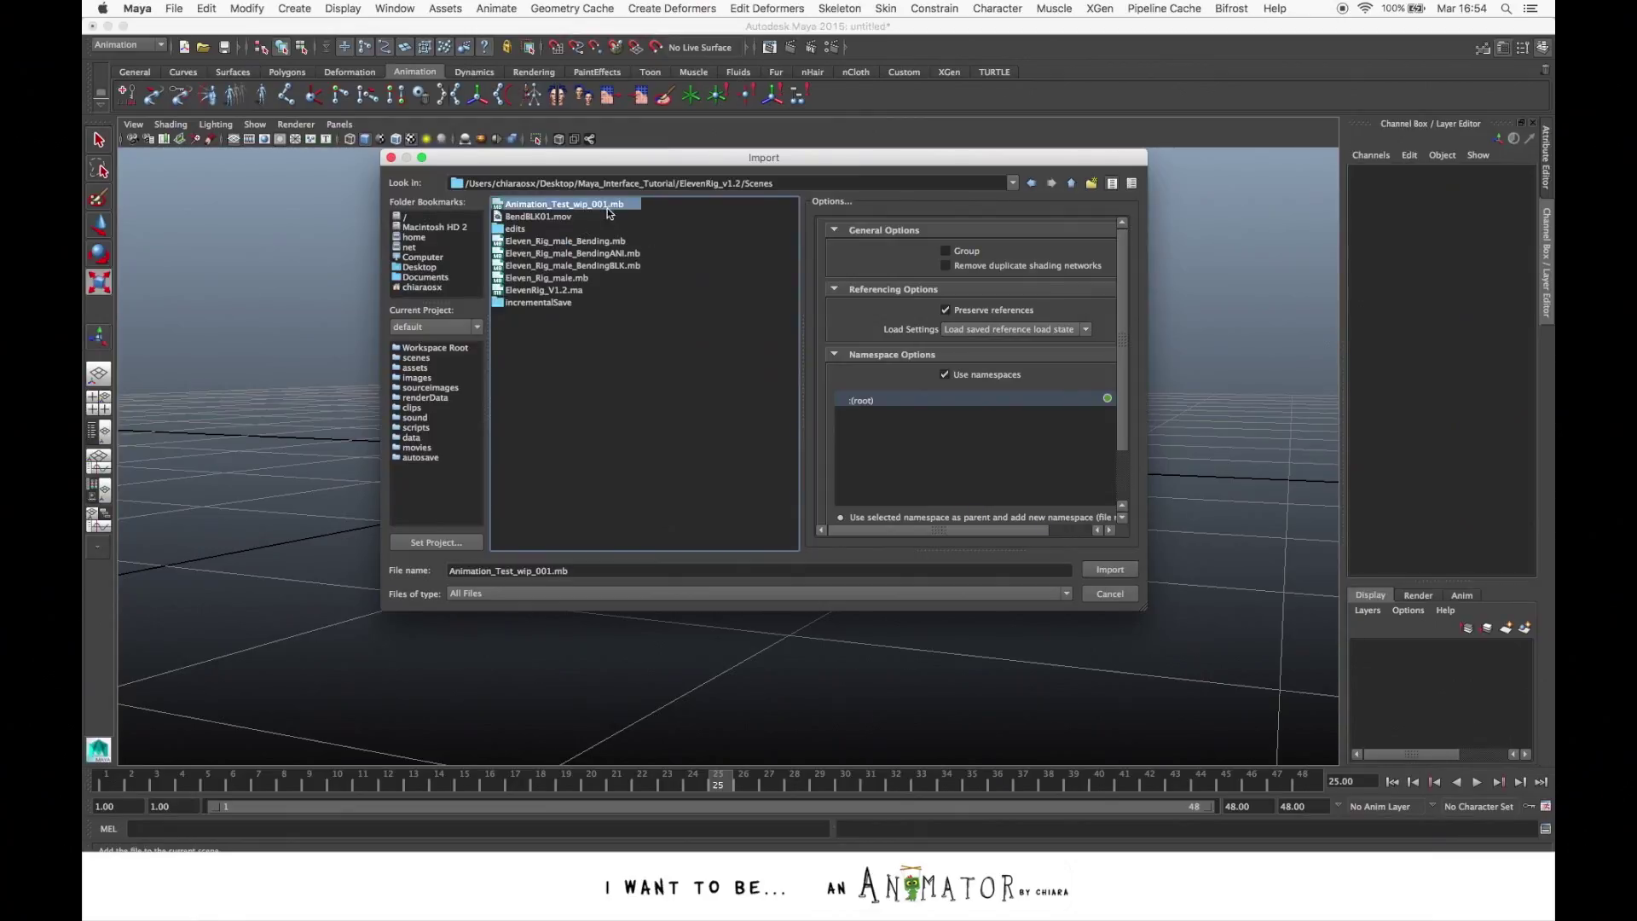
double_click(567, 279)
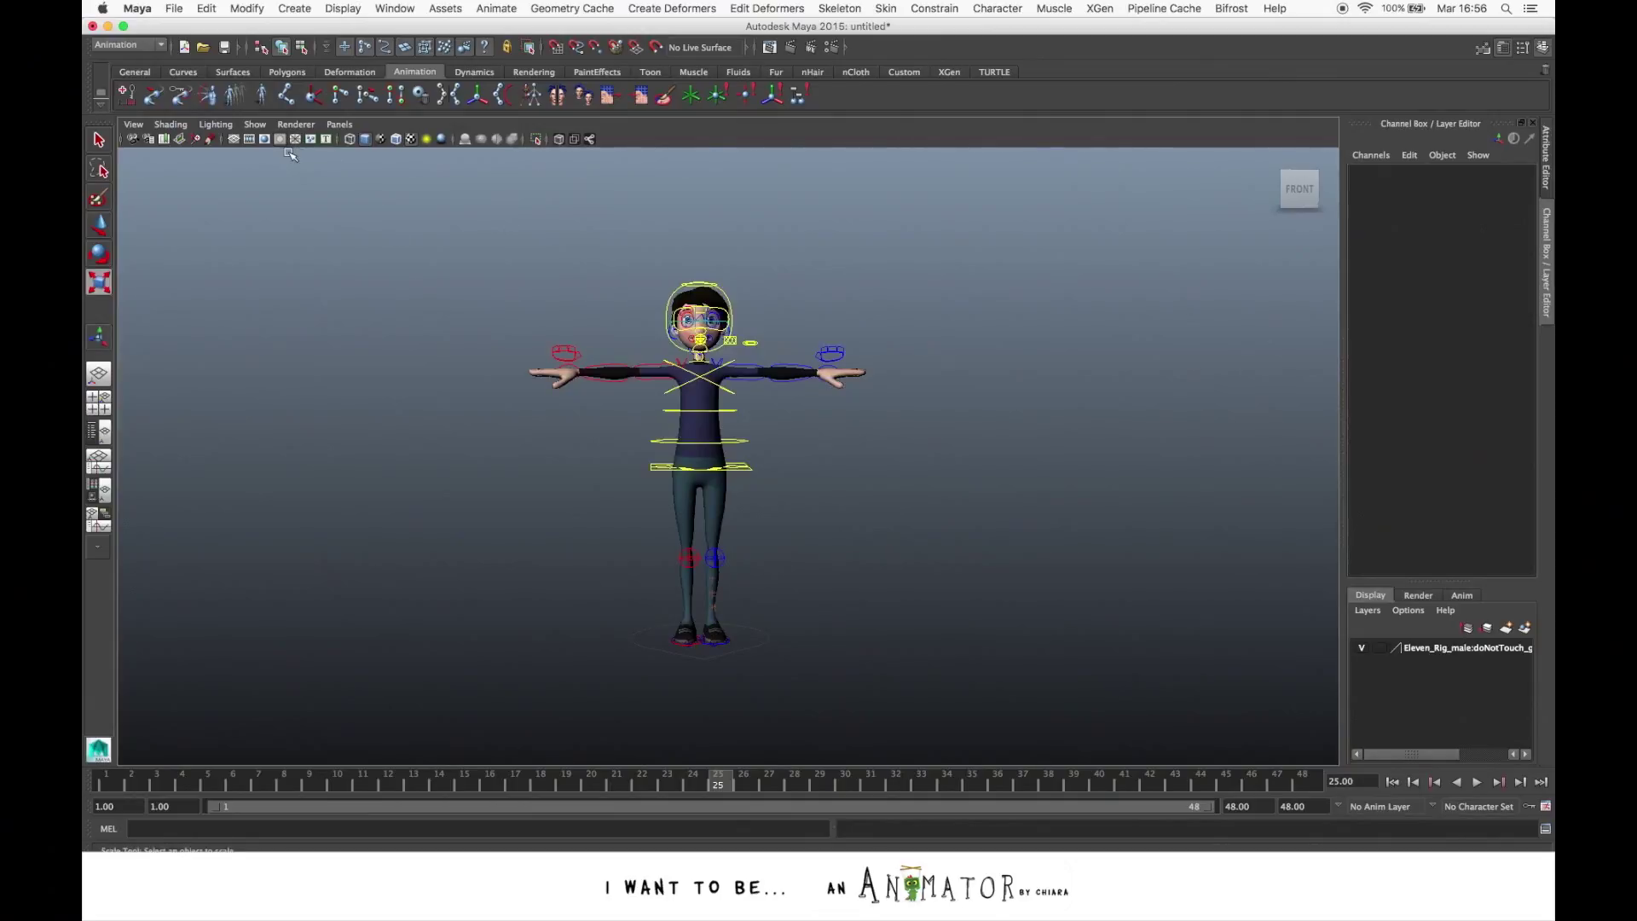
Examine the imported character rig and the control curves around its body
left_click_drag(1184, 471, 954, 427, "alt")
key("r")
scroll(780, 456, "up", 3)
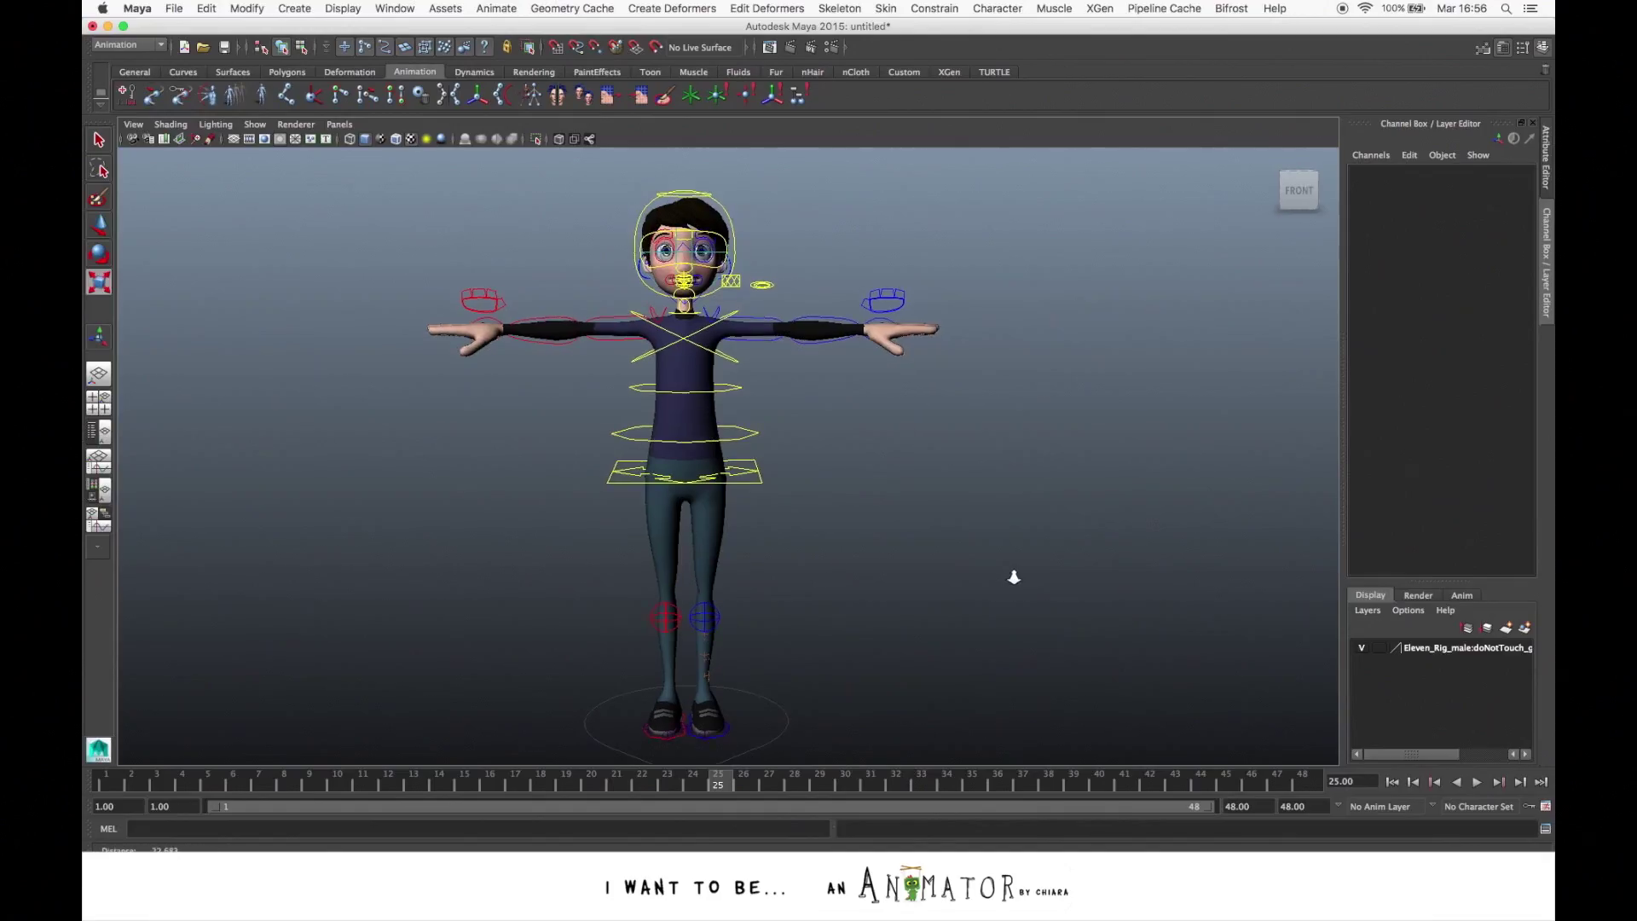
scroll(971, 567, "down", 3)
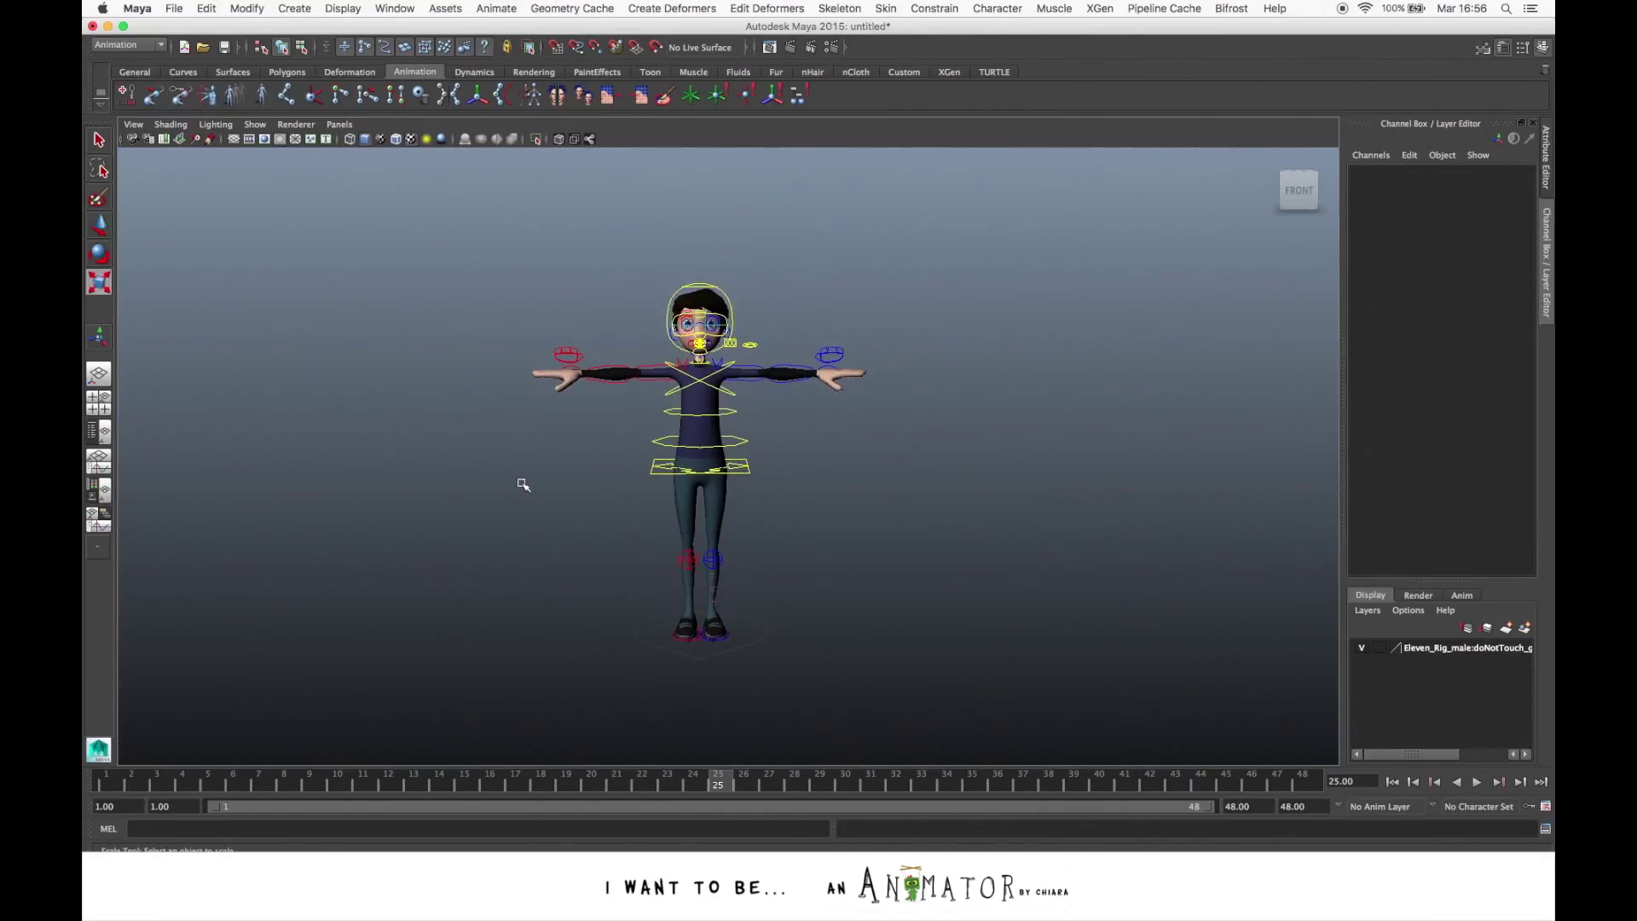
left_click_drag(518, 478, 799, 523, "alt")
scroll(800, 478, "up", 5)
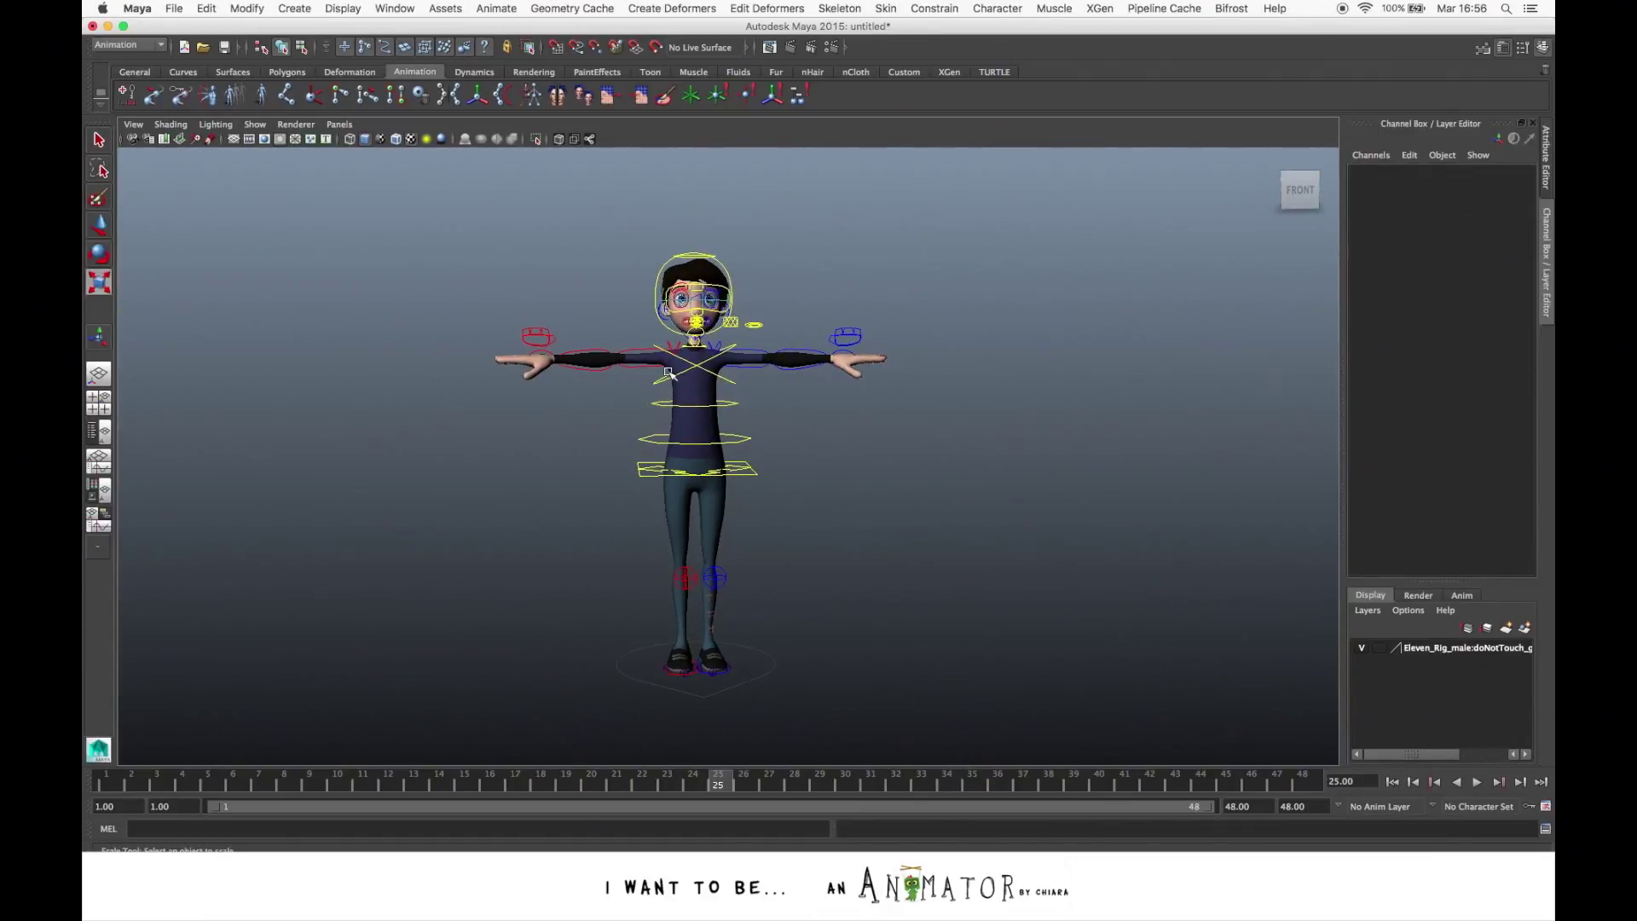
right_click_drag(673, 234, 681, 249, "alt")
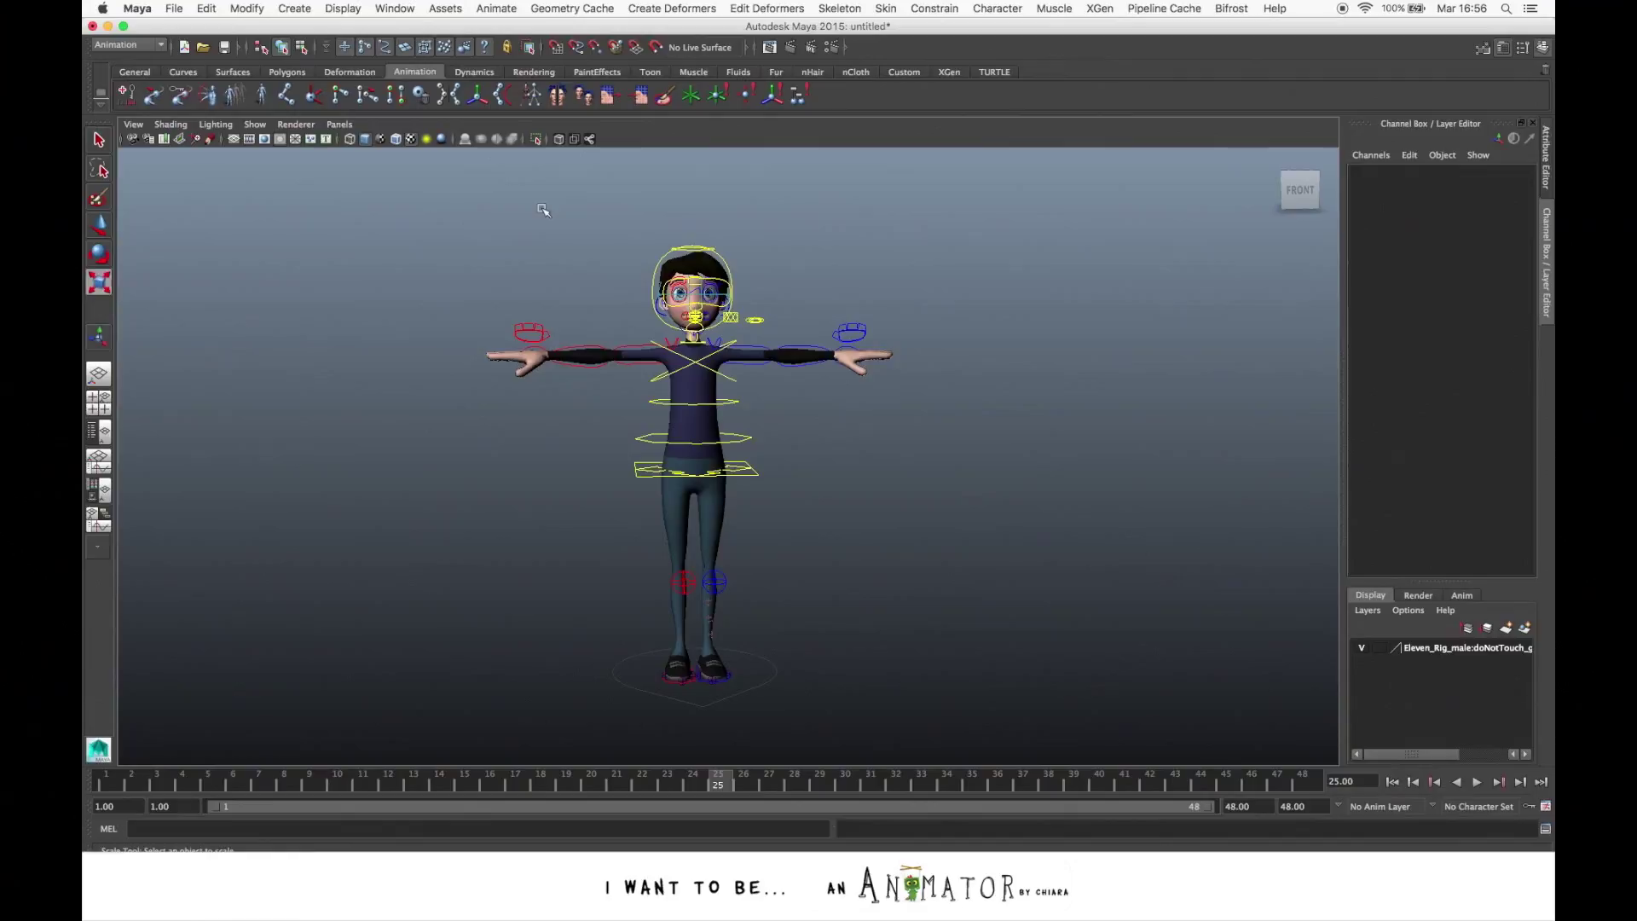
Hide all object types in the viewport and show only NURBS curves and polygons
left_click(256, 125)
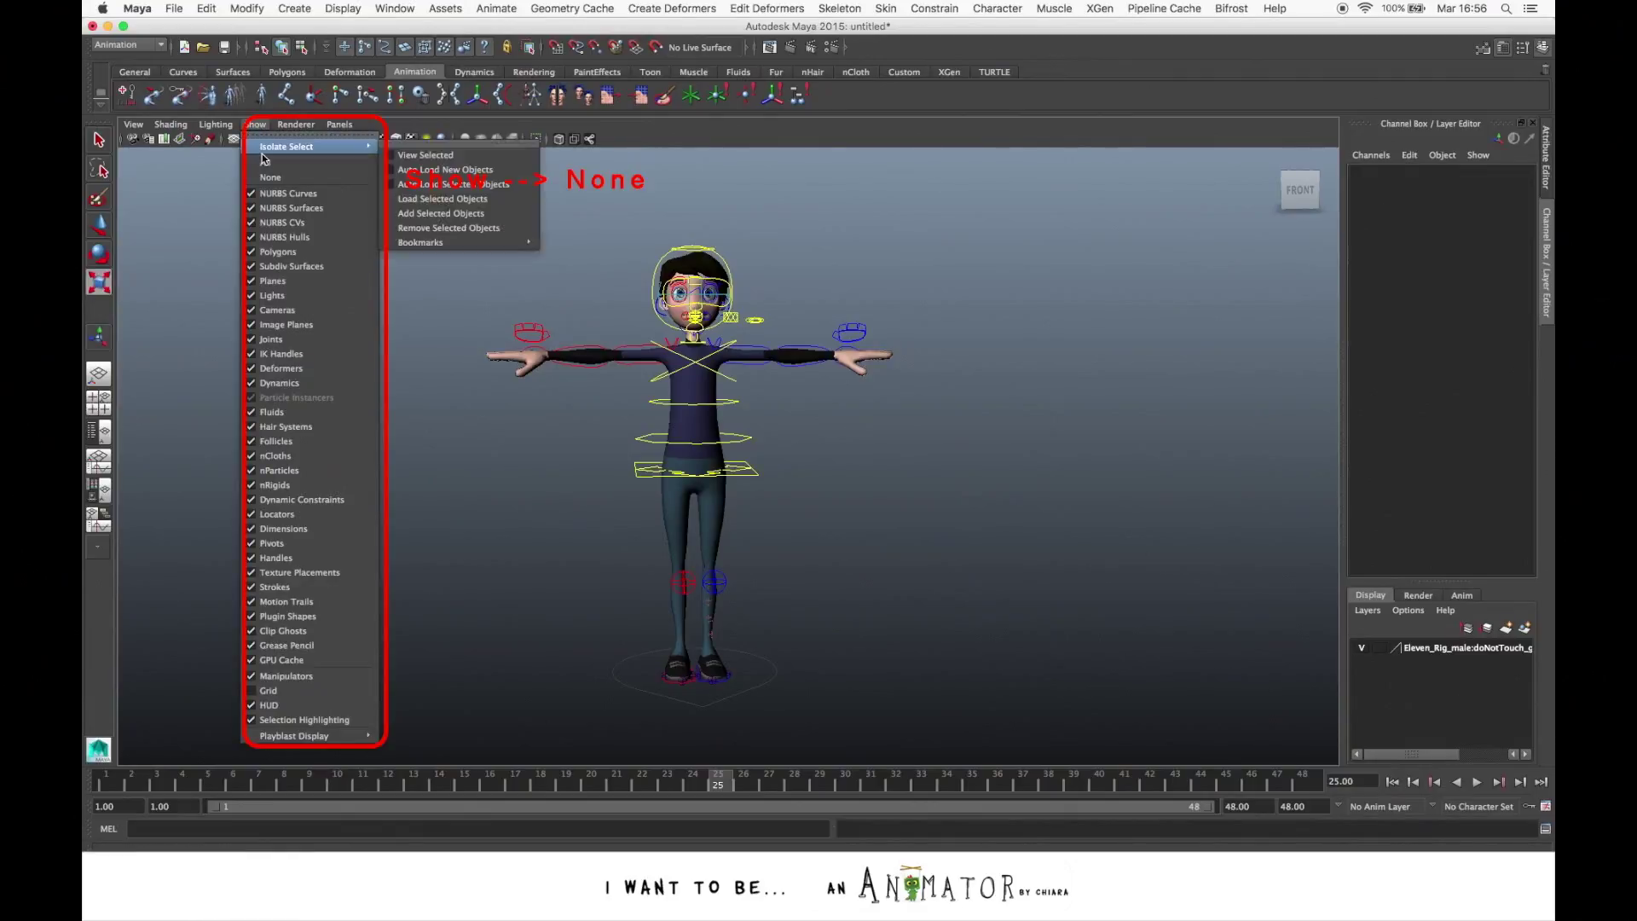
left_click(270, 178)
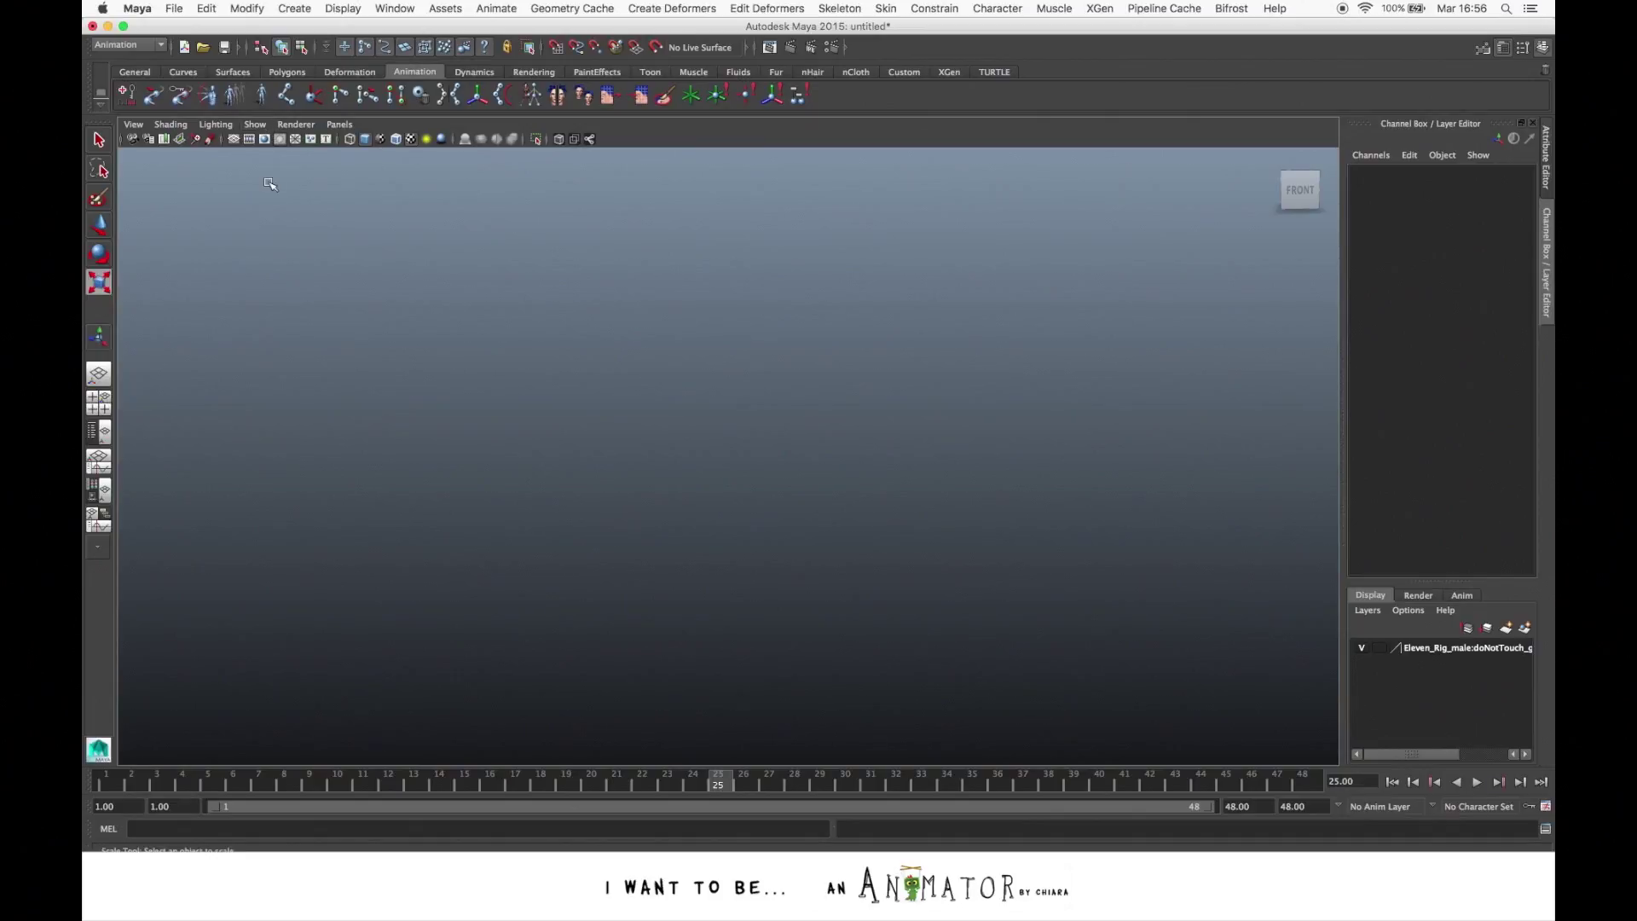
left_click(255, 126)
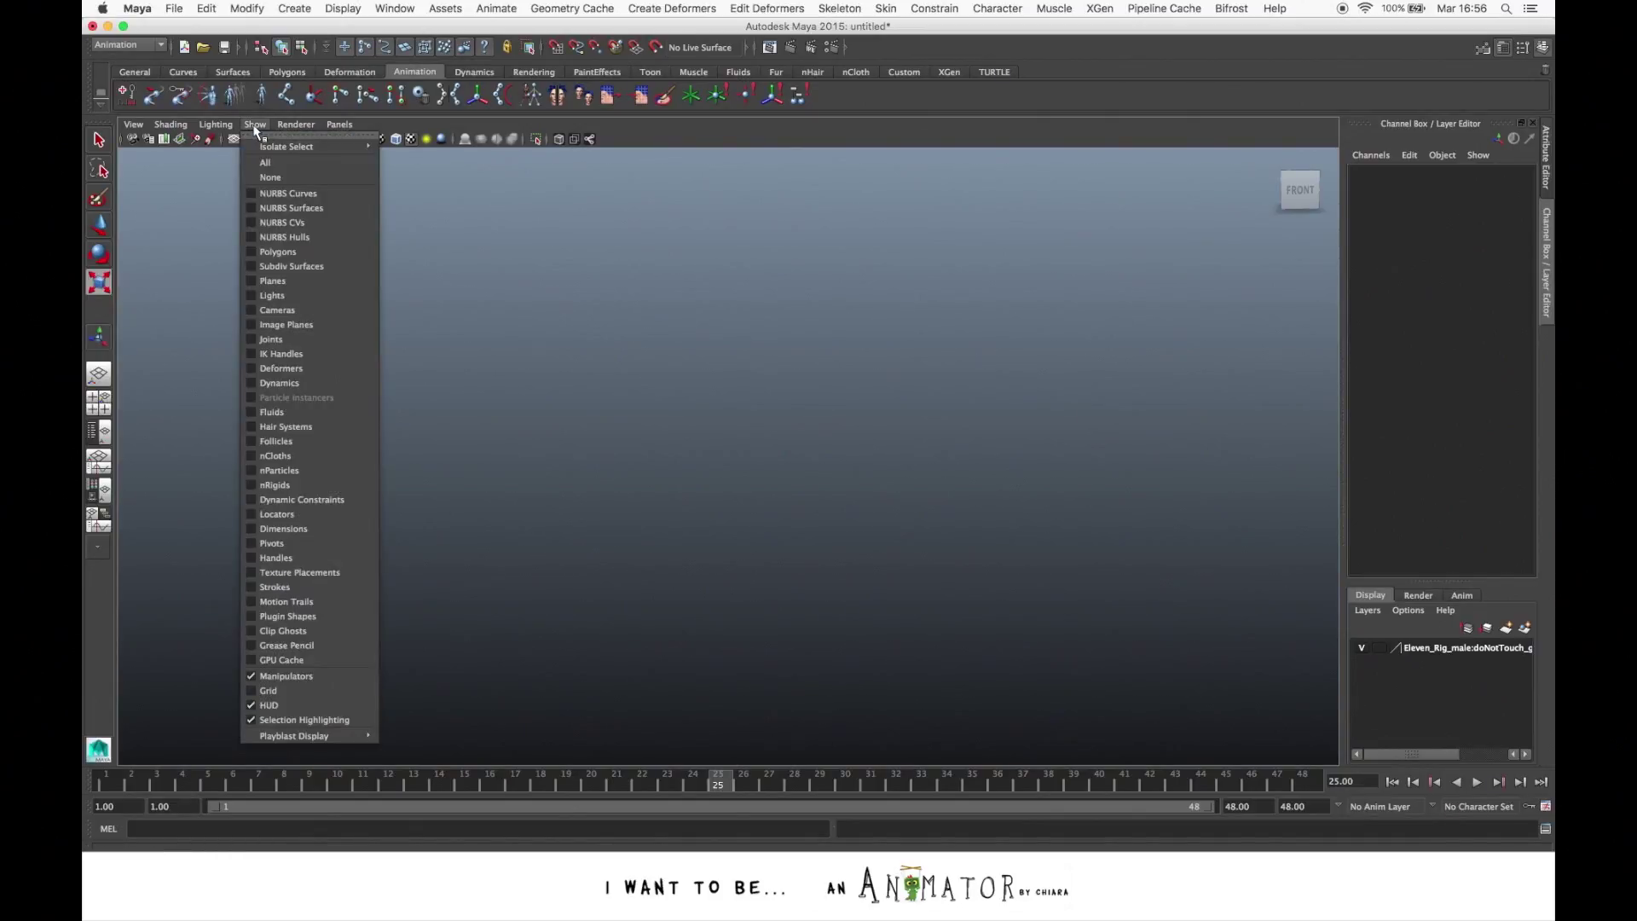
left_click(254, 194)
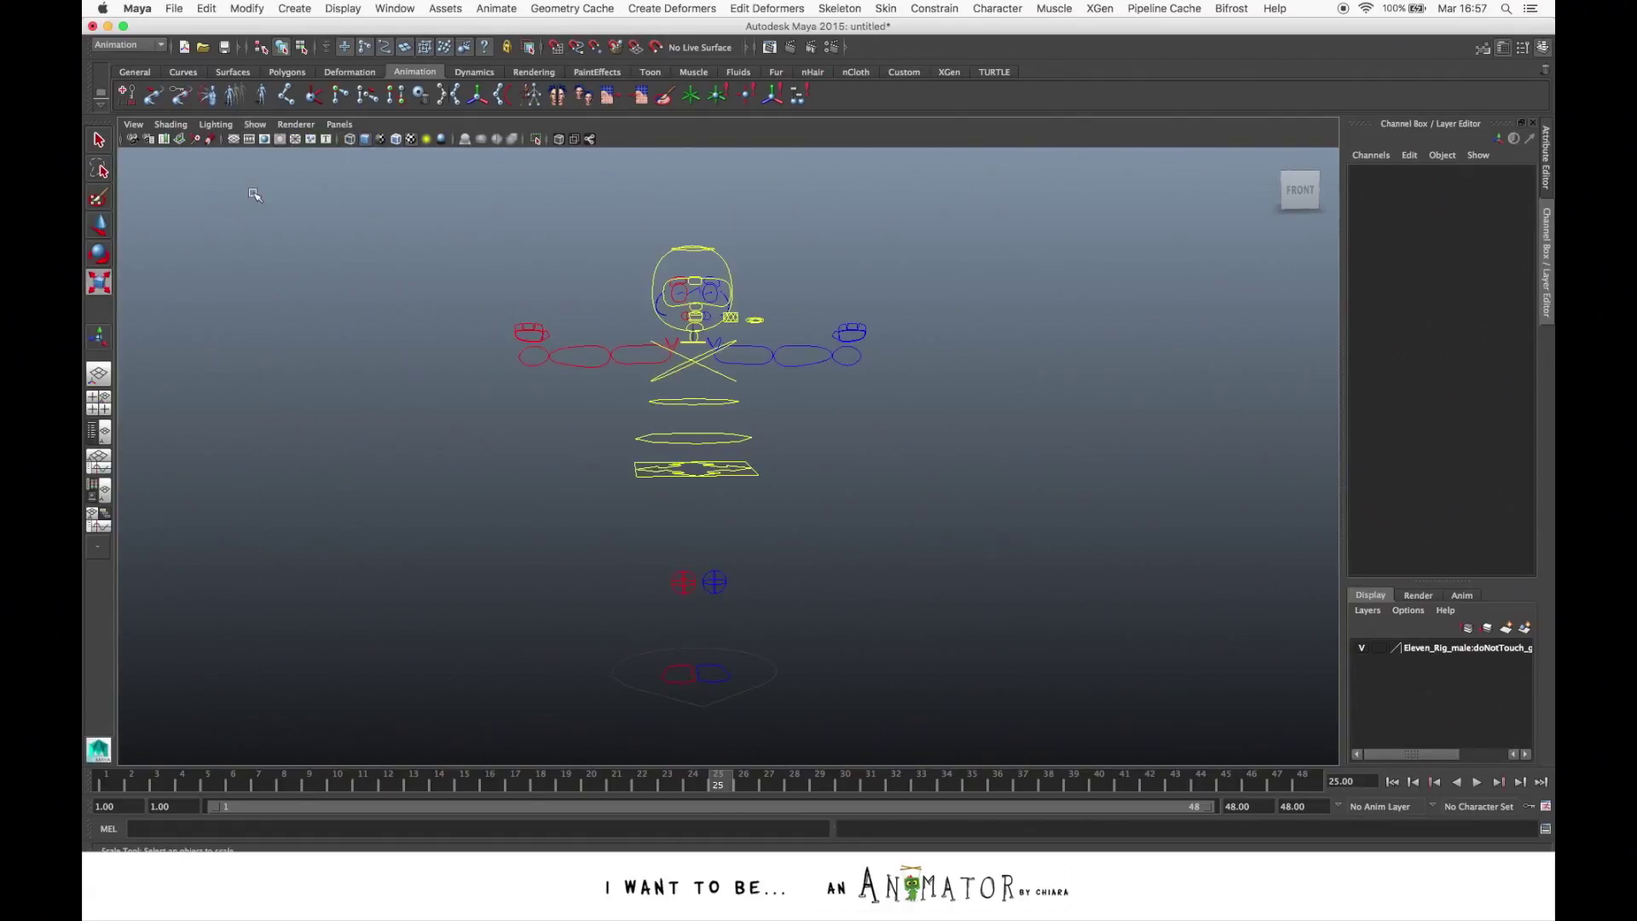
left_click(255, 124)
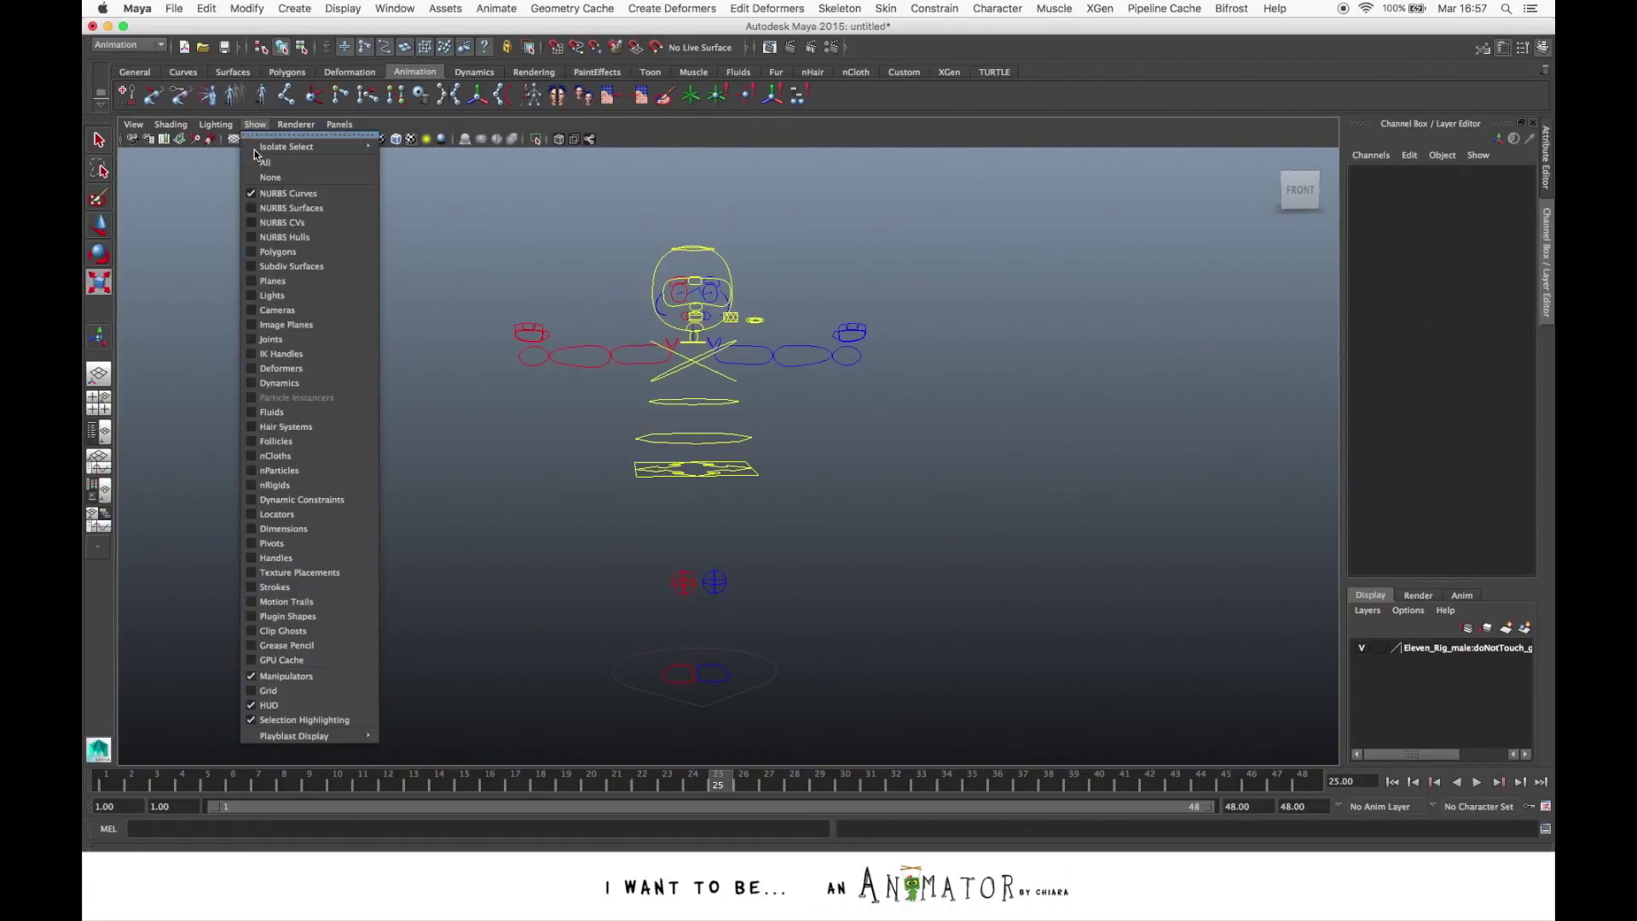
left_click(253, 252)
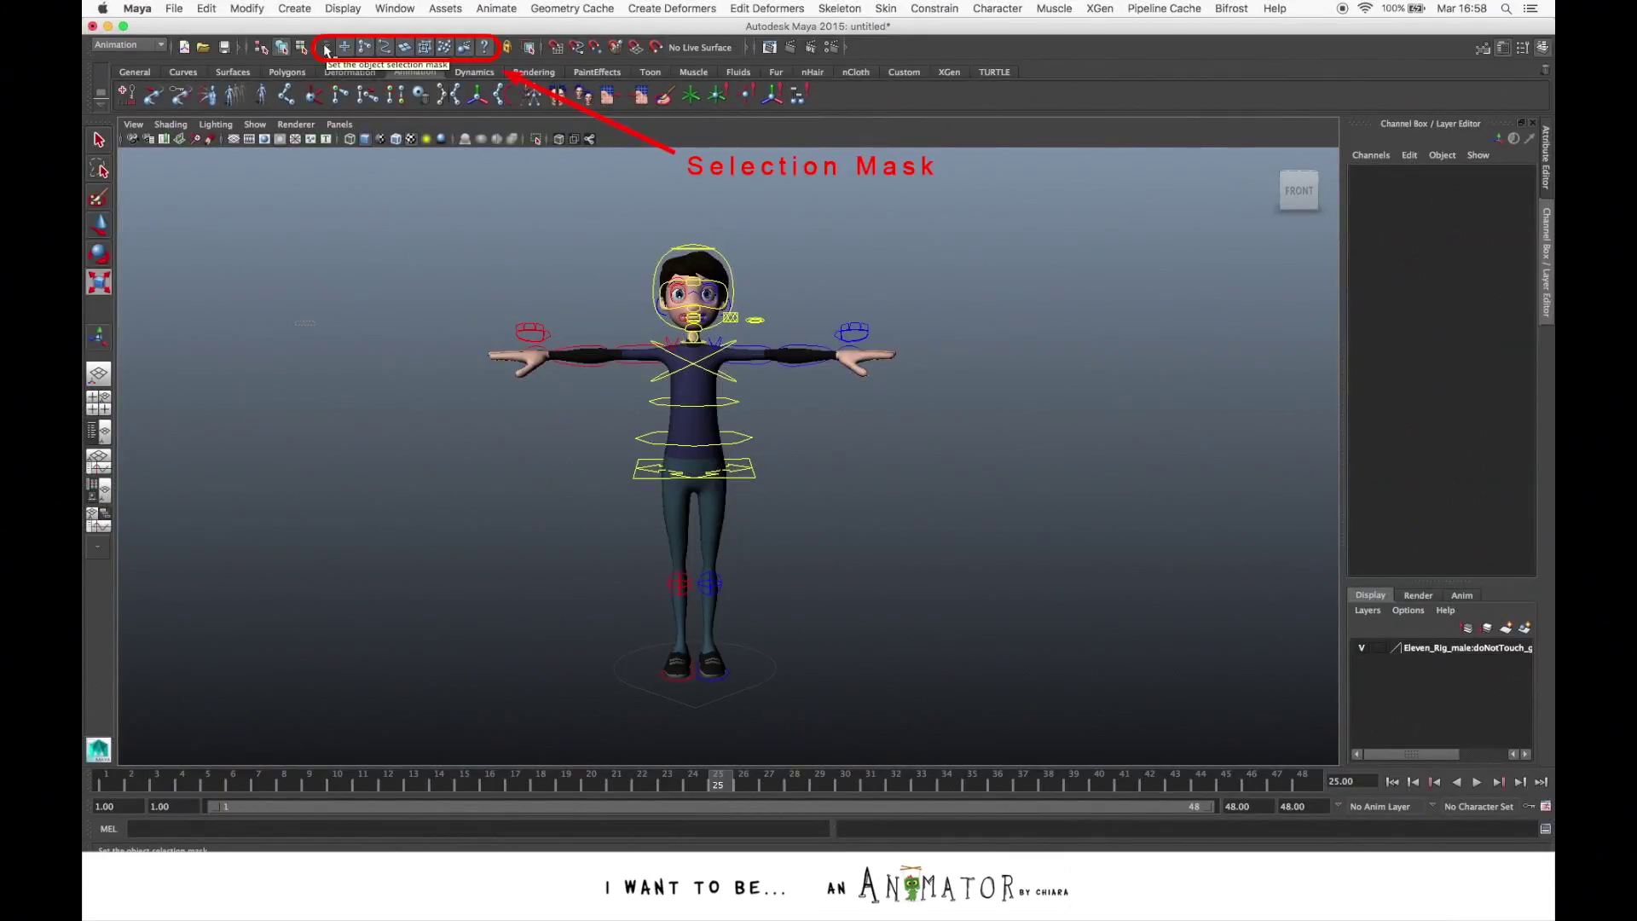
Turn all objects off in the selection mask and make only curve objects selectable
left_click(326, 47)
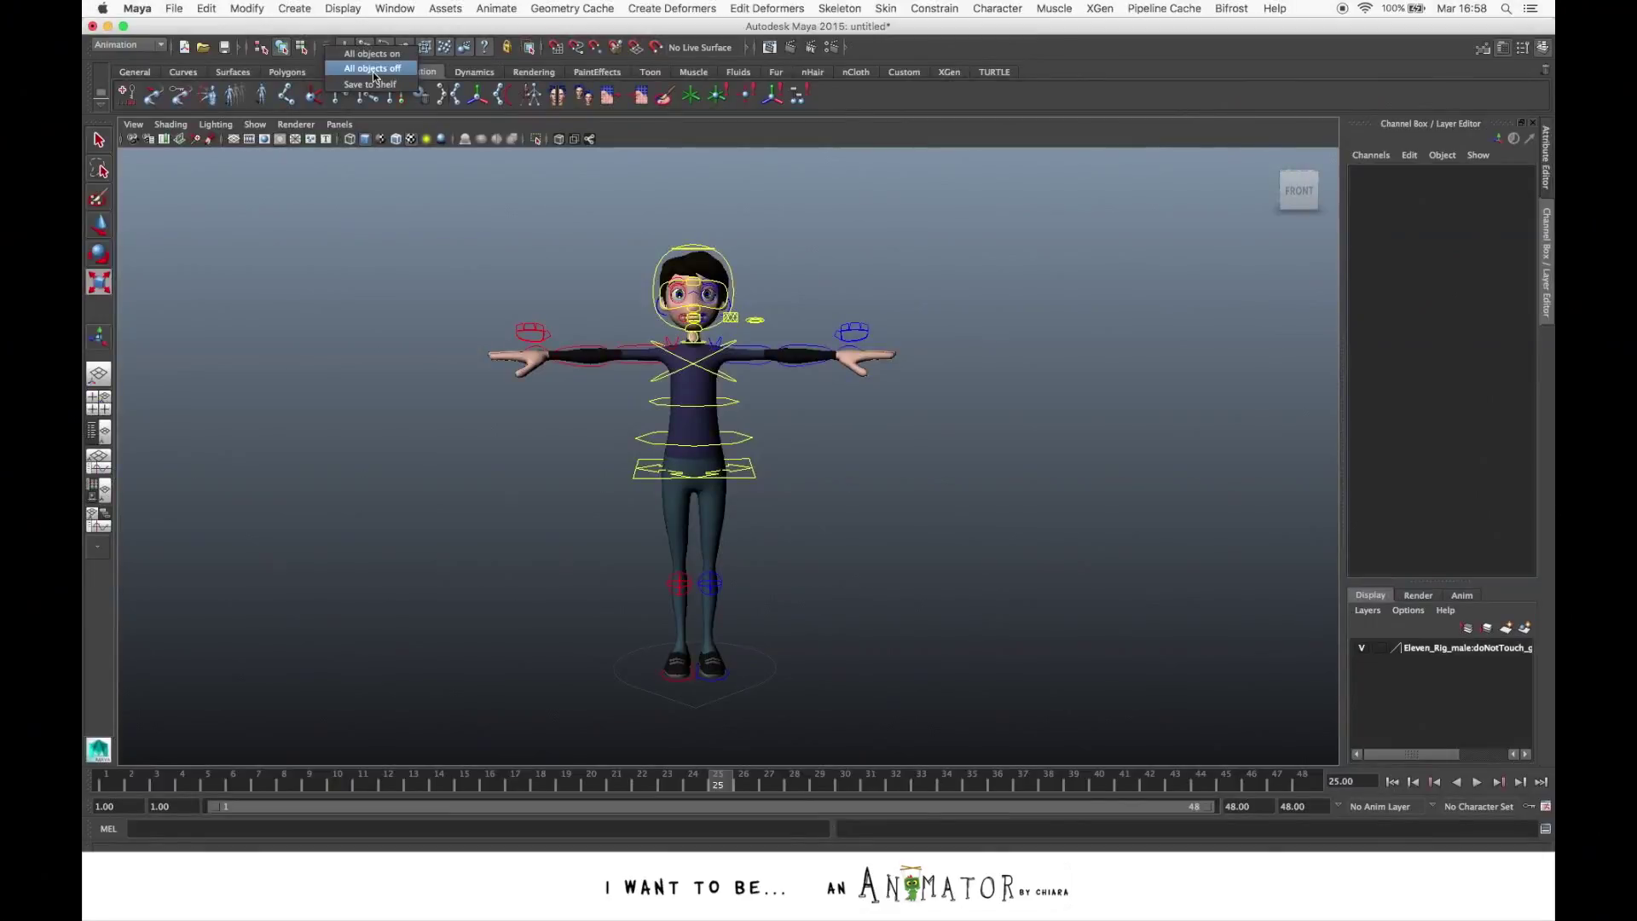
left_click(372, 68)
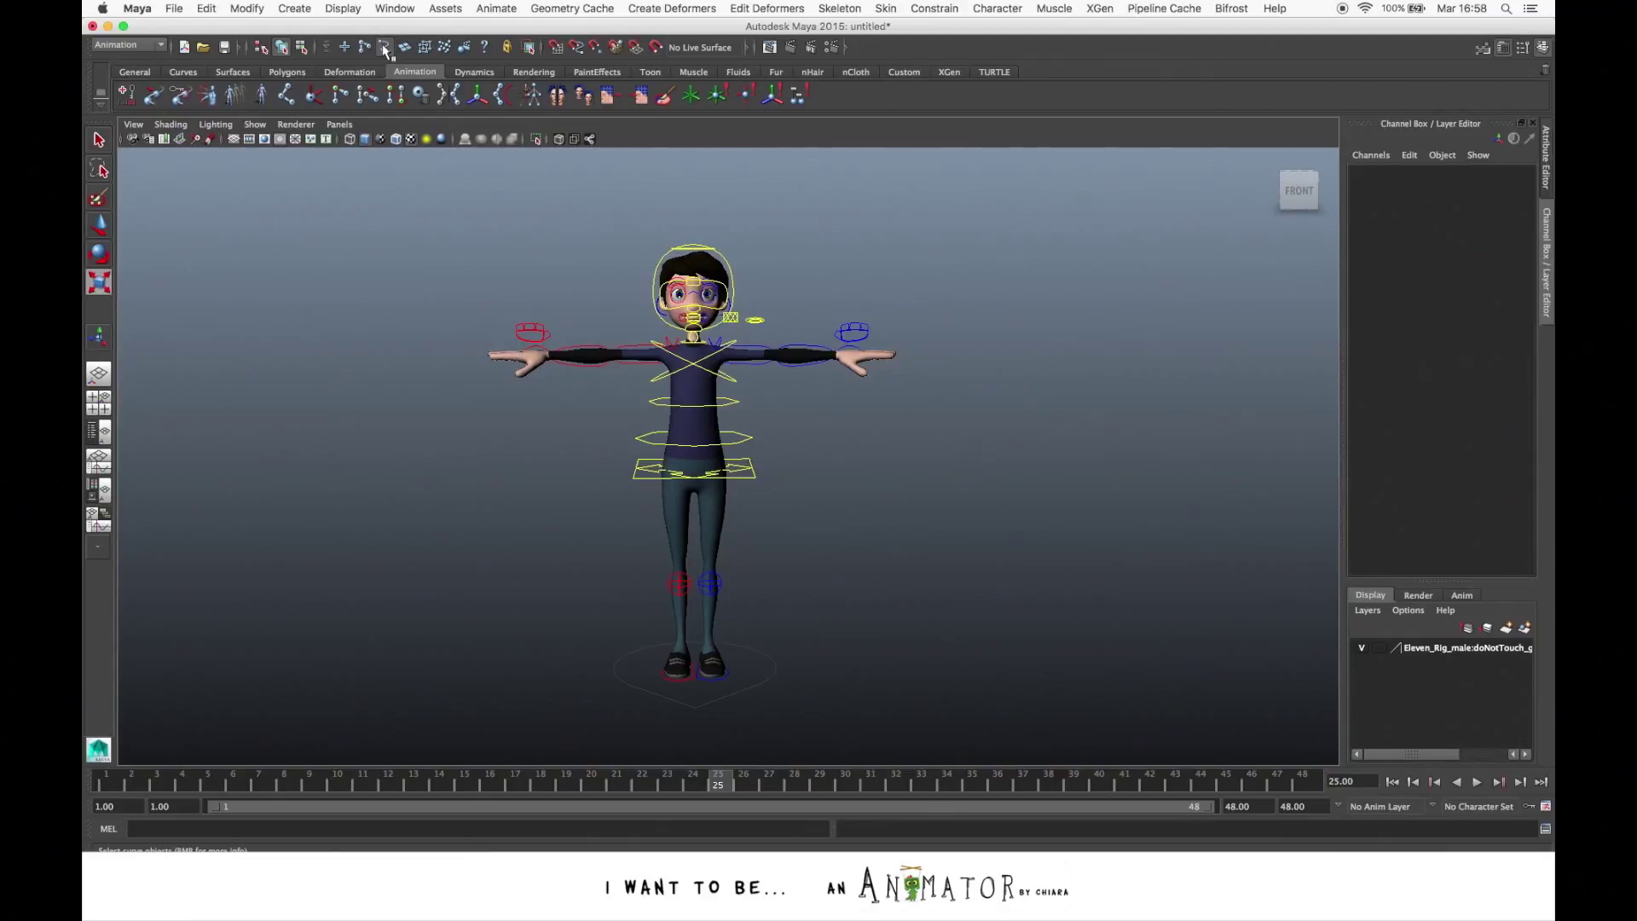
left_click(384, 48)
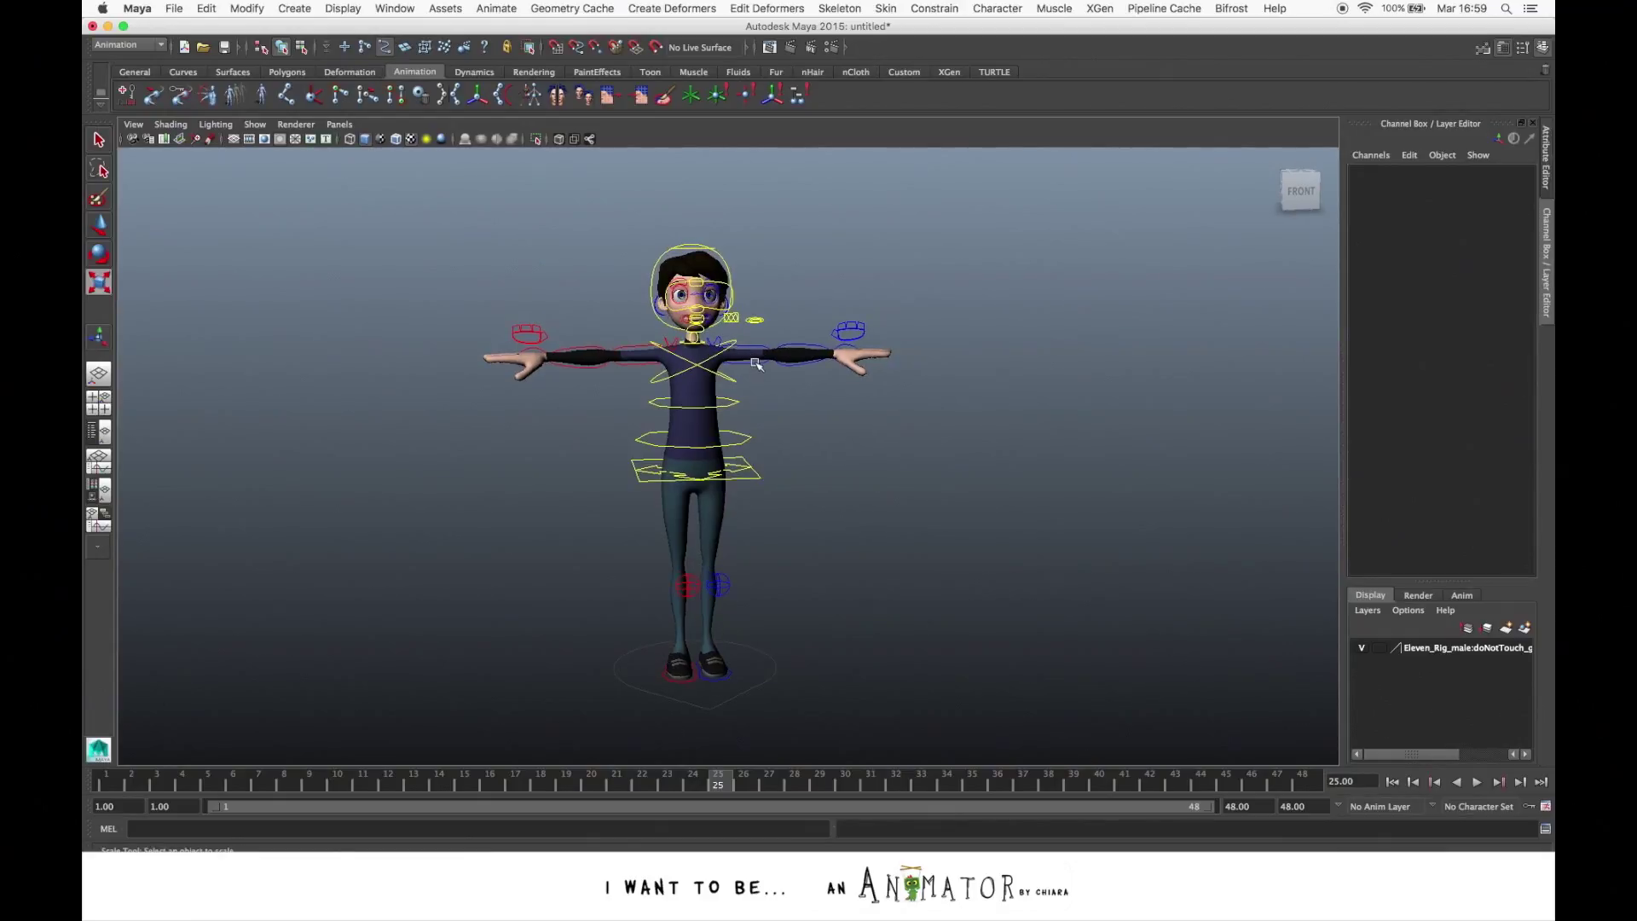
Select the left shoulder FK control and rotate it to lower the arm, with Rotate X about 12 and Rotate Z about 31
left_click(755, 363)
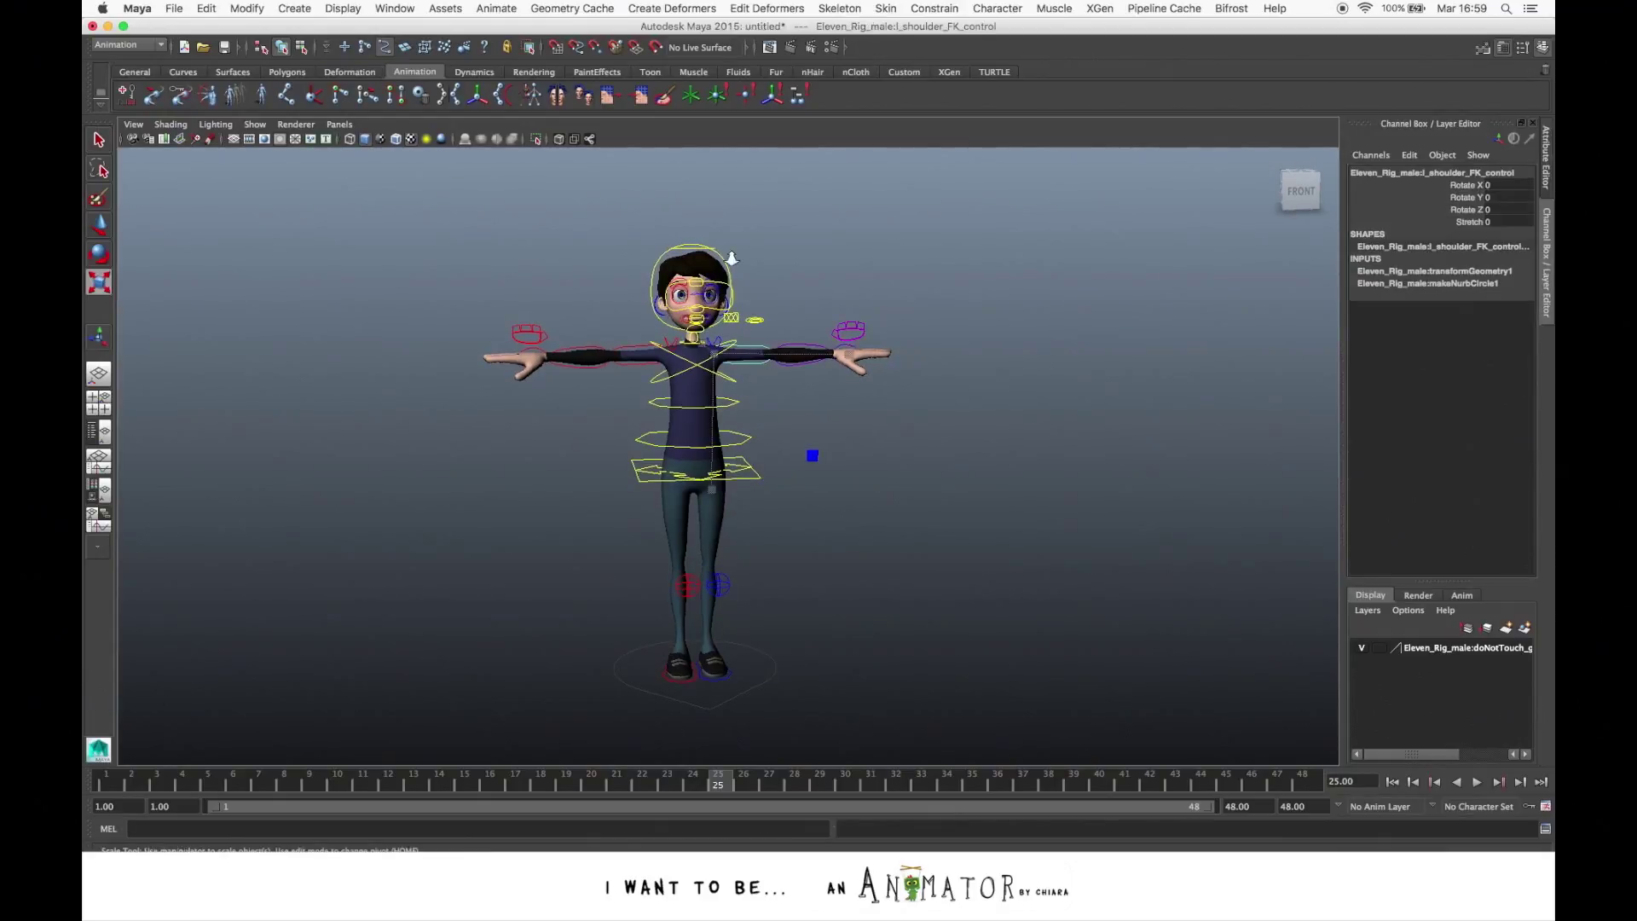
right_click_drag(731, 256, 844, 490, "alt")
key("e")
left_click_drag(933, 523, 891, 520, "alt")
left_click_drag(790, 329, 1059, 299)
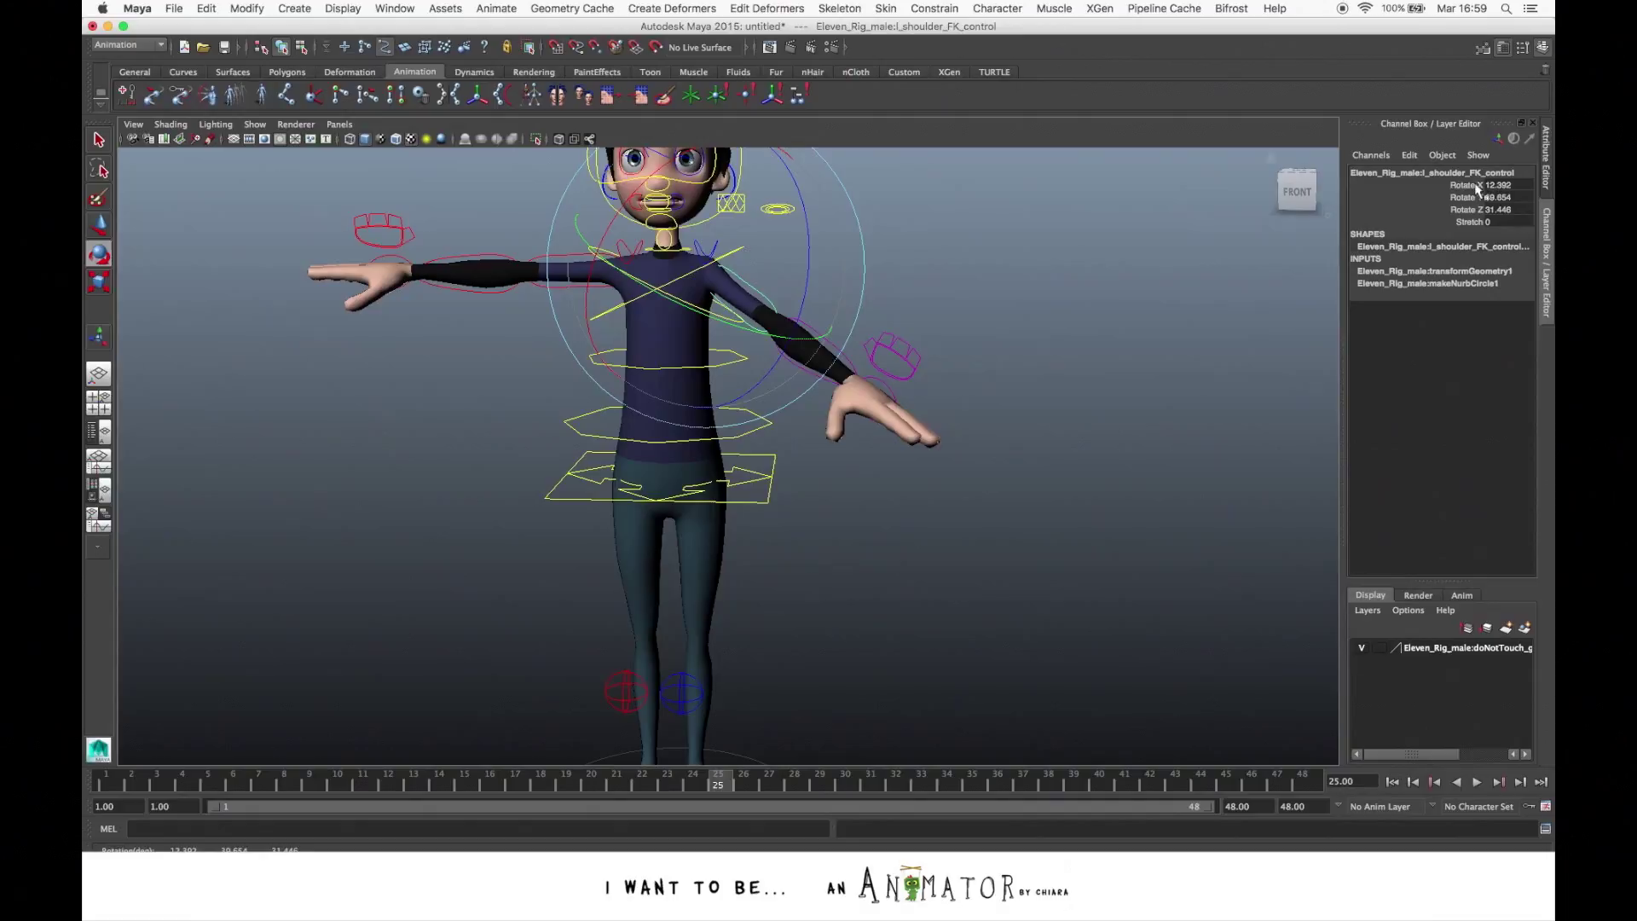
Undo the last shoulder rotation, then try moving the body control down to about -0.59 and up to about 0.46 in Y
key("super+z")
left_click(769, 451)
key("w")
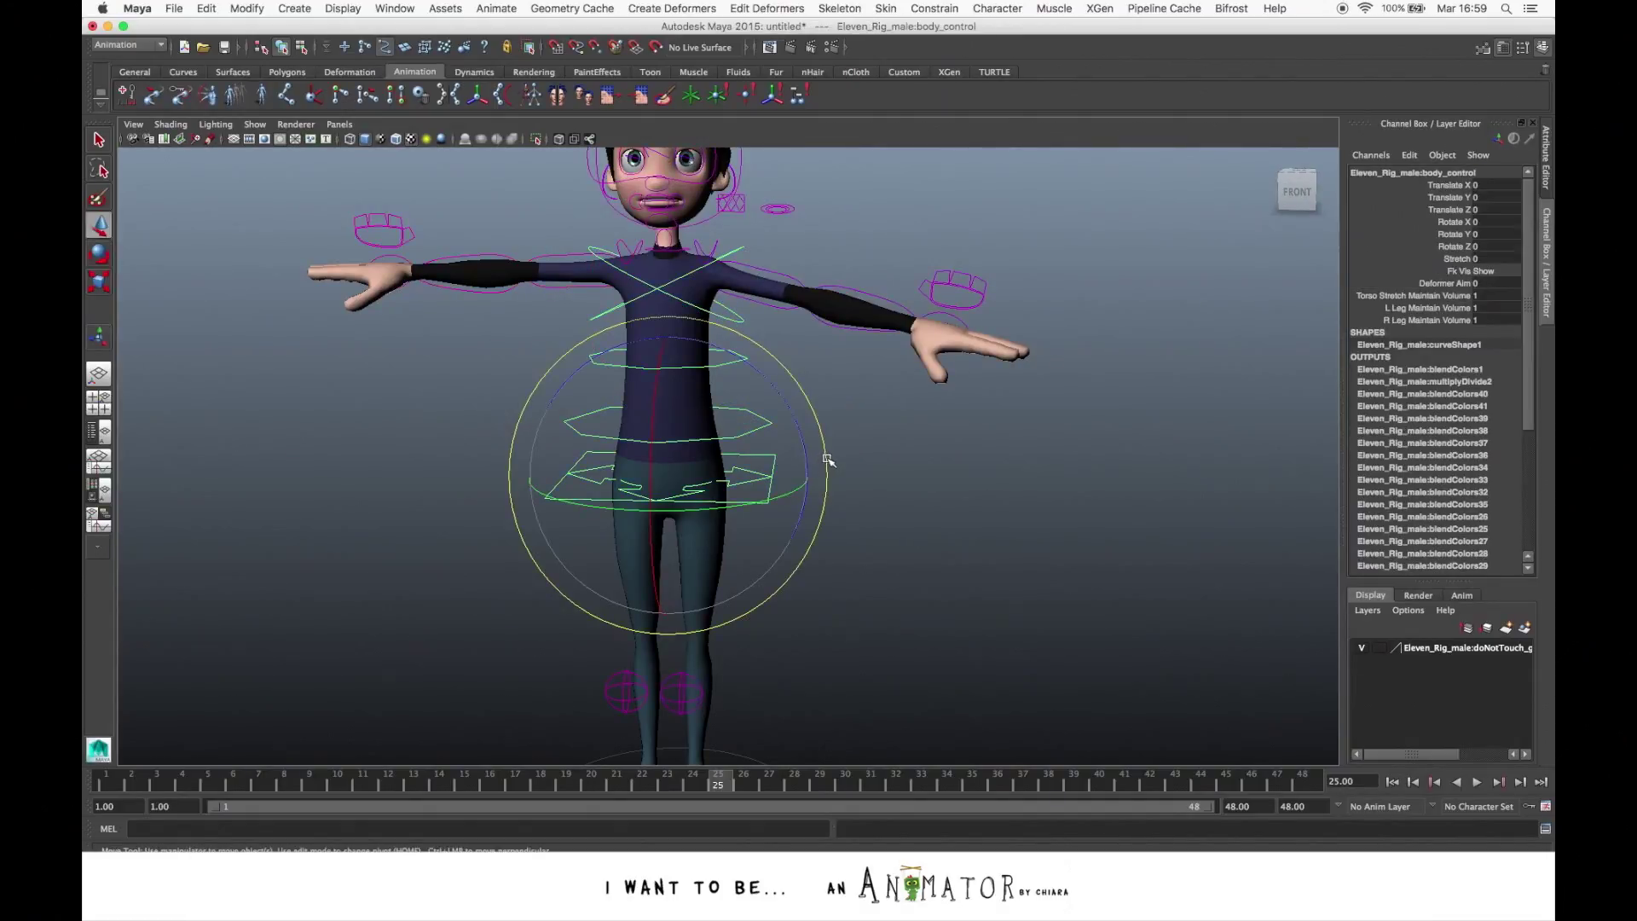
left_click_drag(817, 511, 840, 493, "alt")
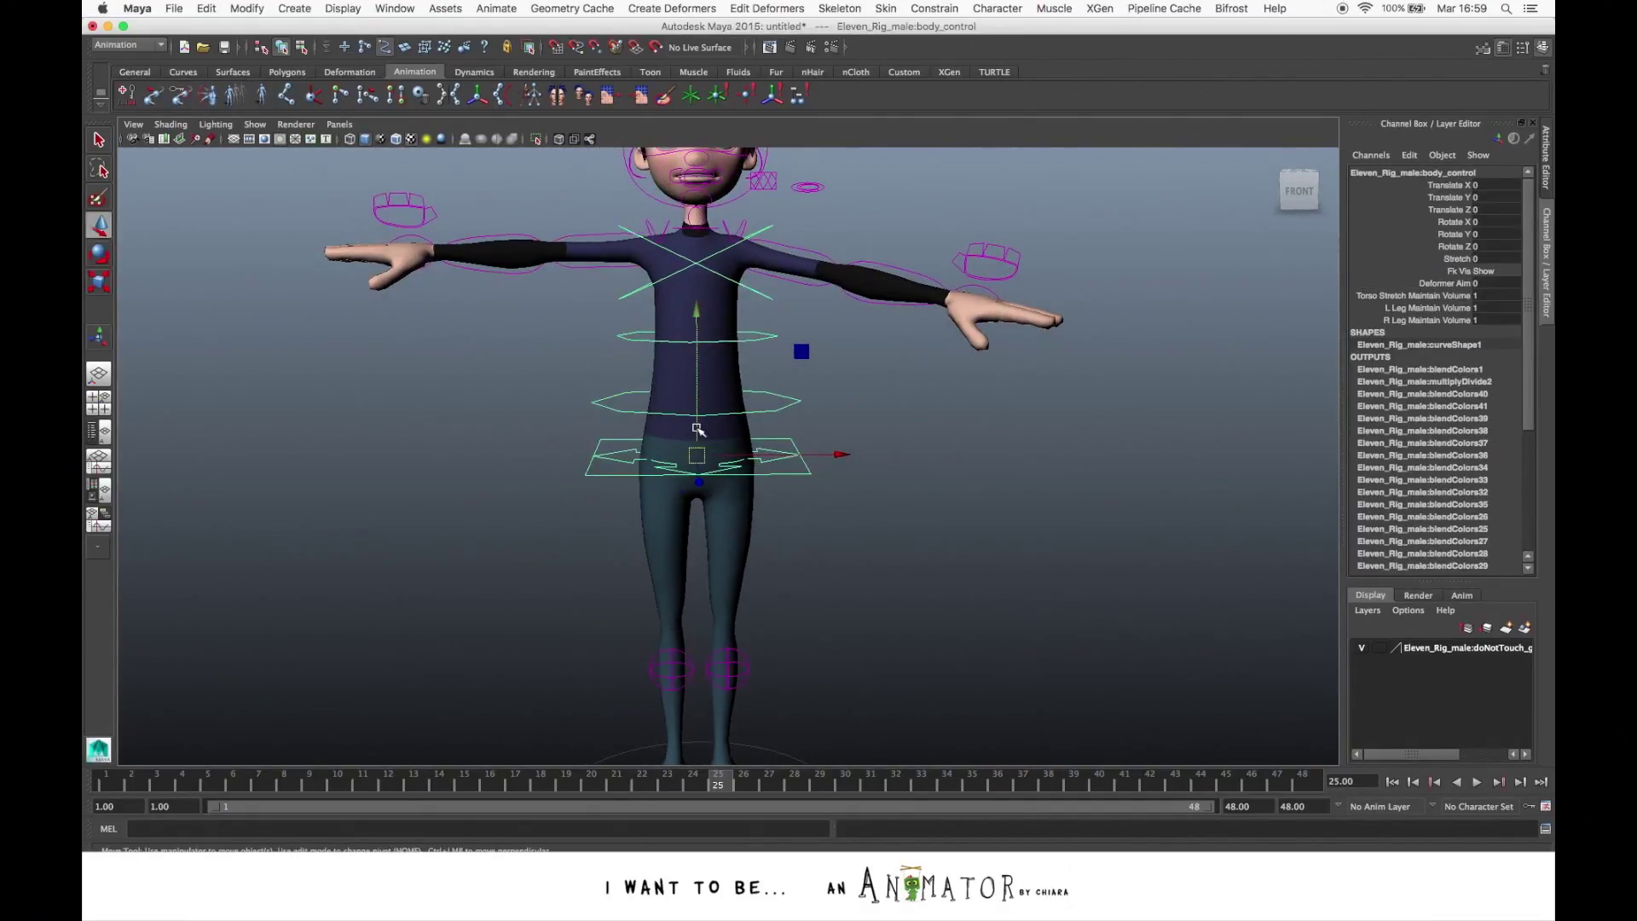
mouse_move(696, 474)
left_mouse_down()
mouse_move(701, 548)
mouse_move(701, 468)
left_mouse_up()
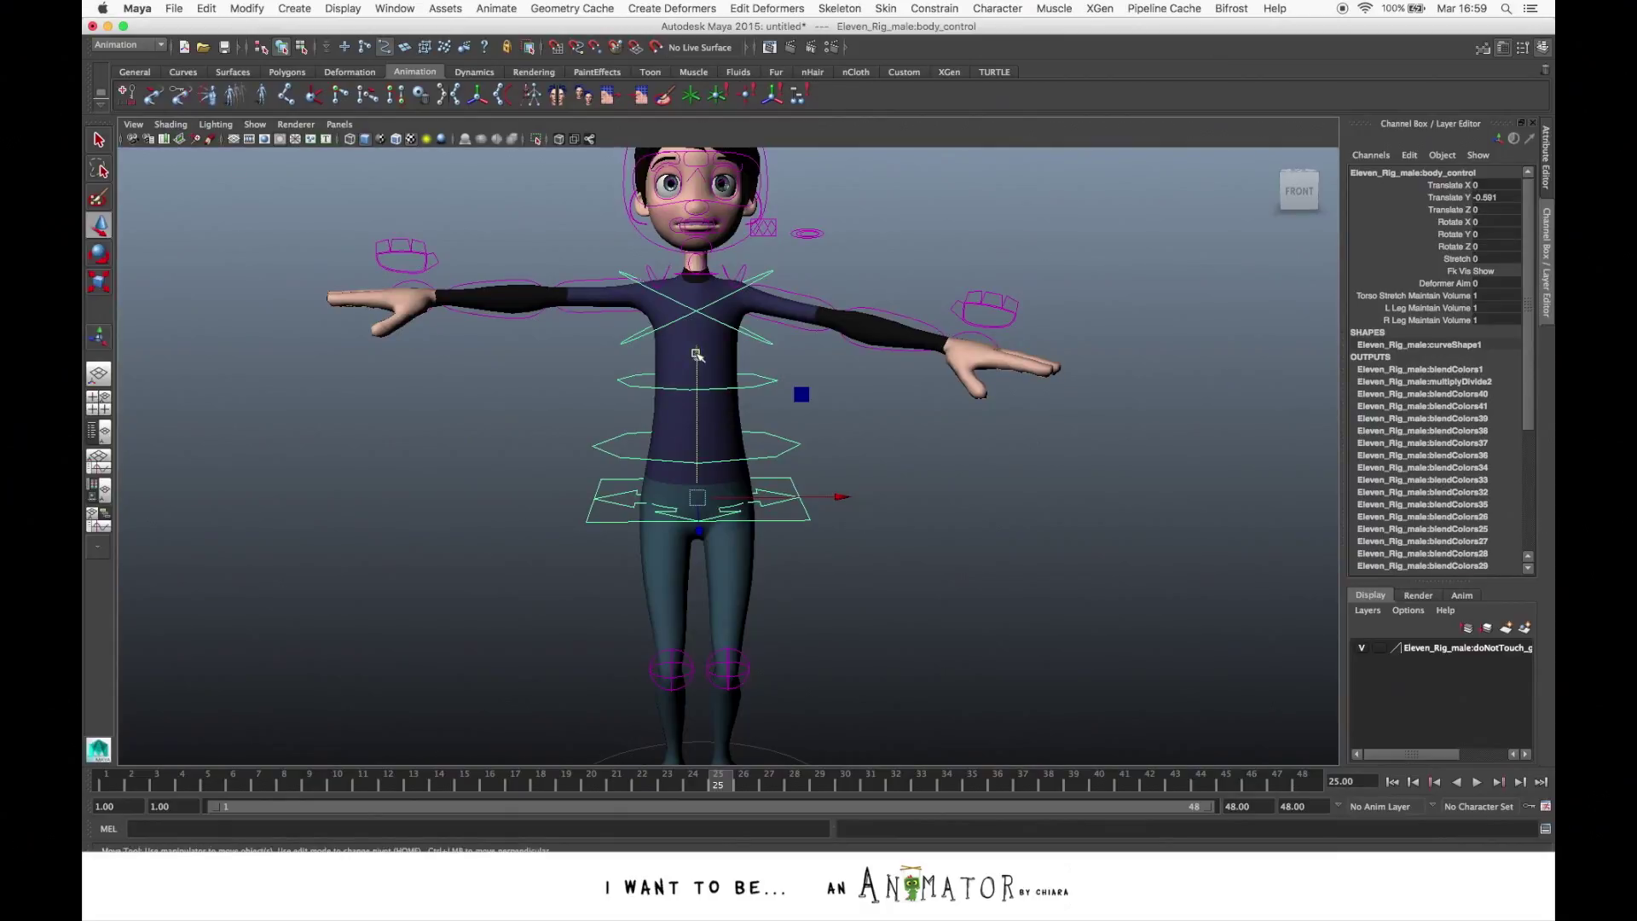
left_click_drag(697, 354, 698, 274)
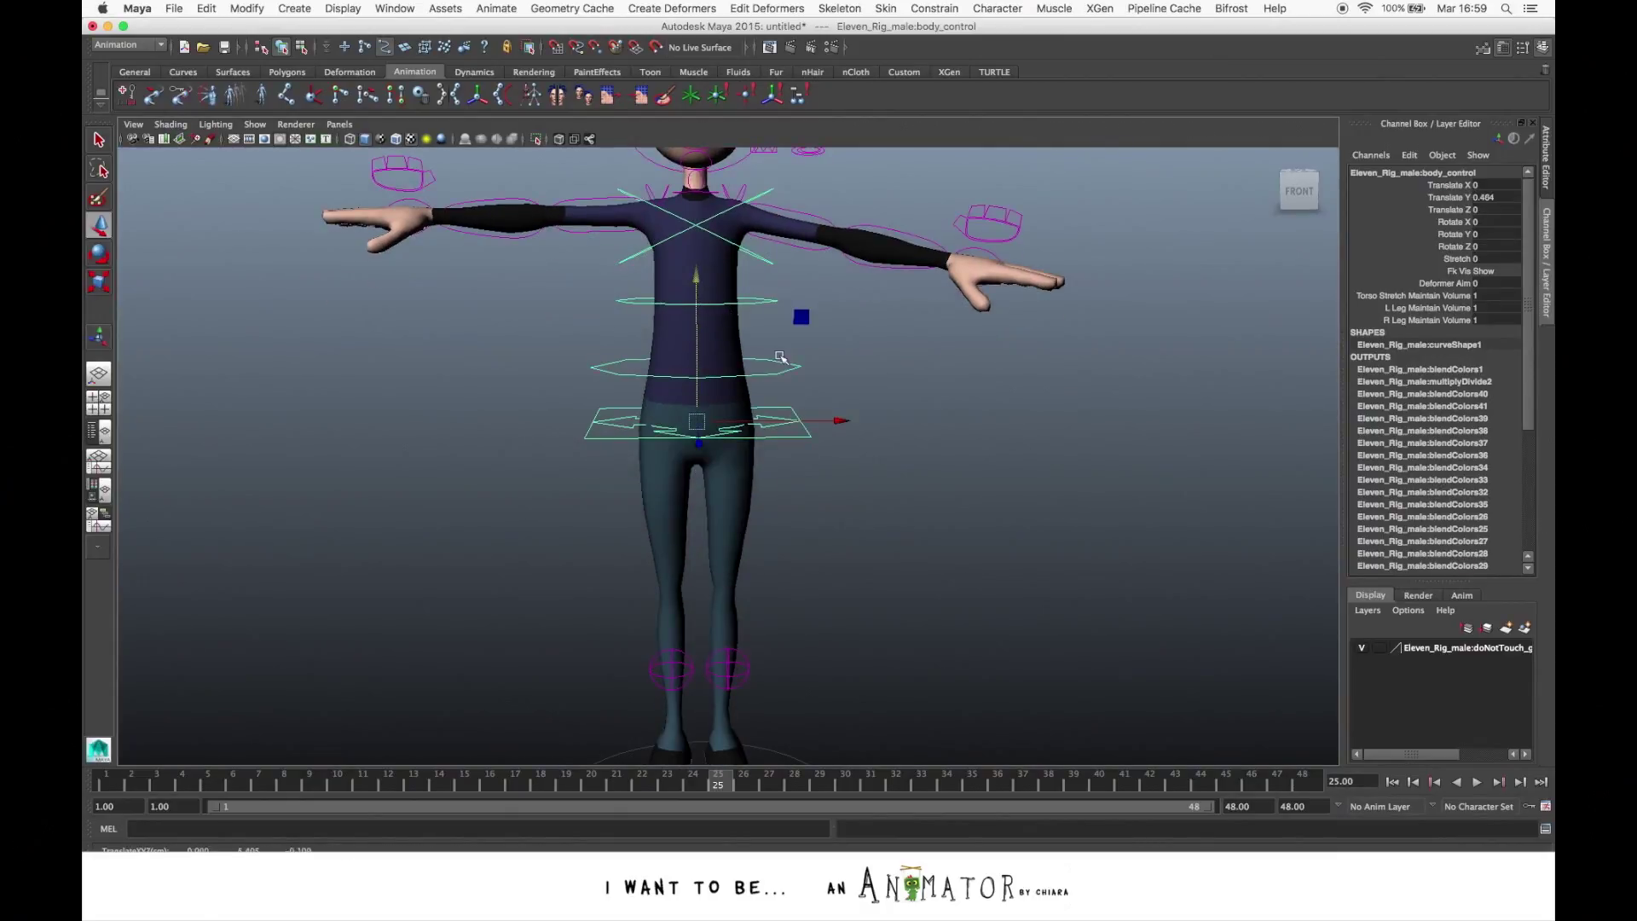
key("ctrl+z")
Try sliding the body control sideways to about 0.92 in Translate X, and undo the body control moves
left_click_drag(832, 501, 920, 504)
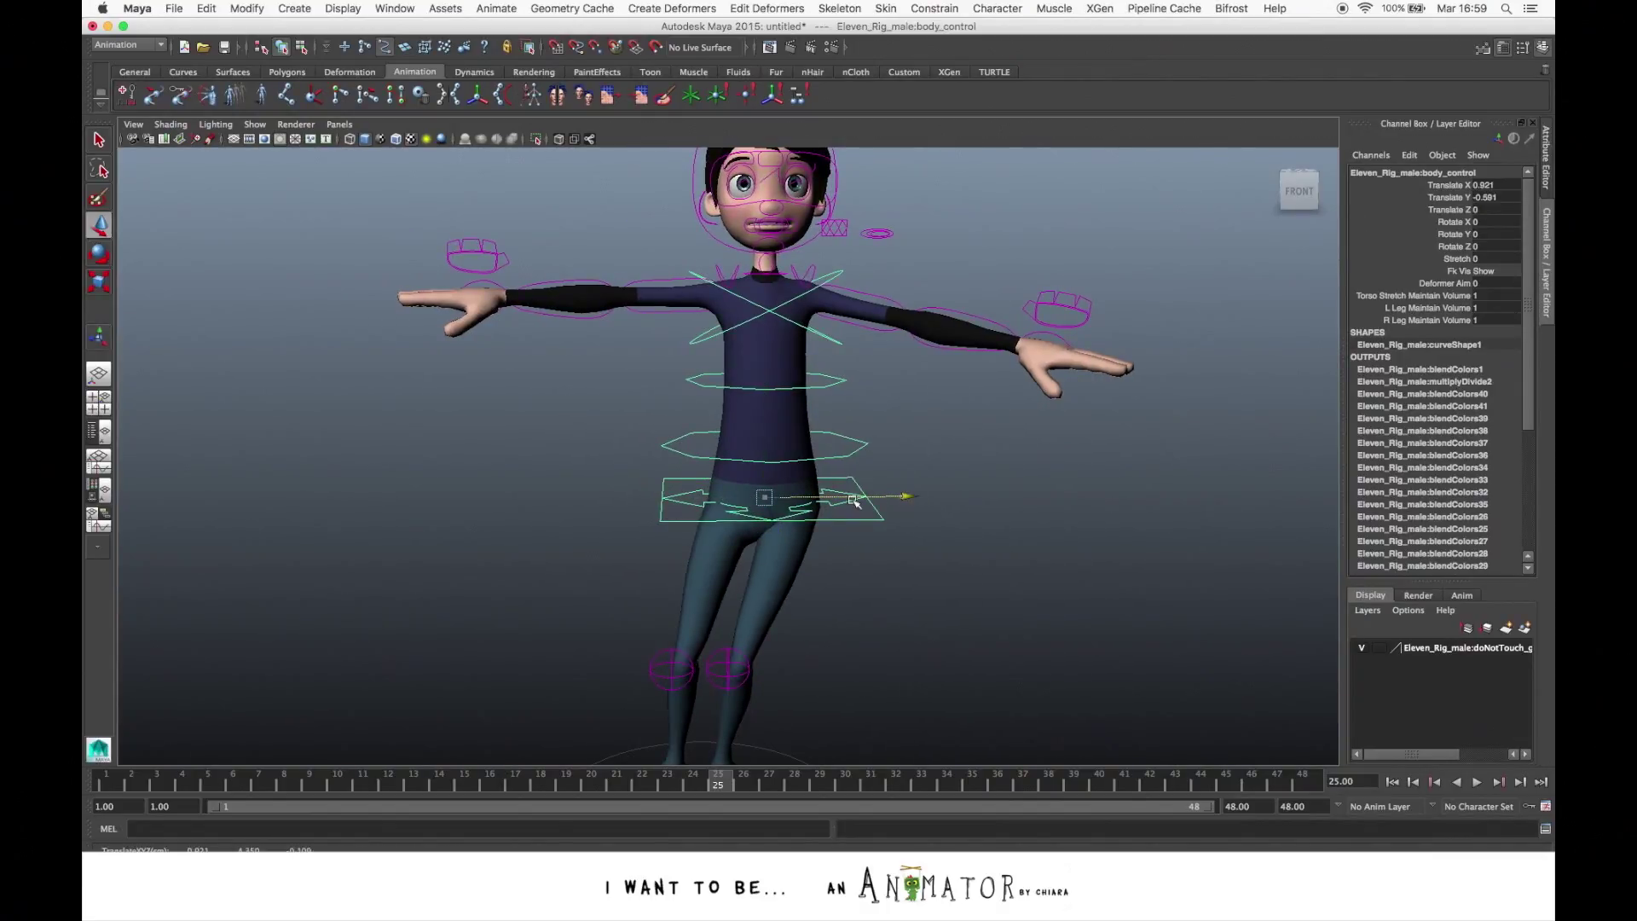
key("ctrl+z")
key("ctrl+z")
key("ctrl+z")
key("ctrl+z")
key("ctrl+z")
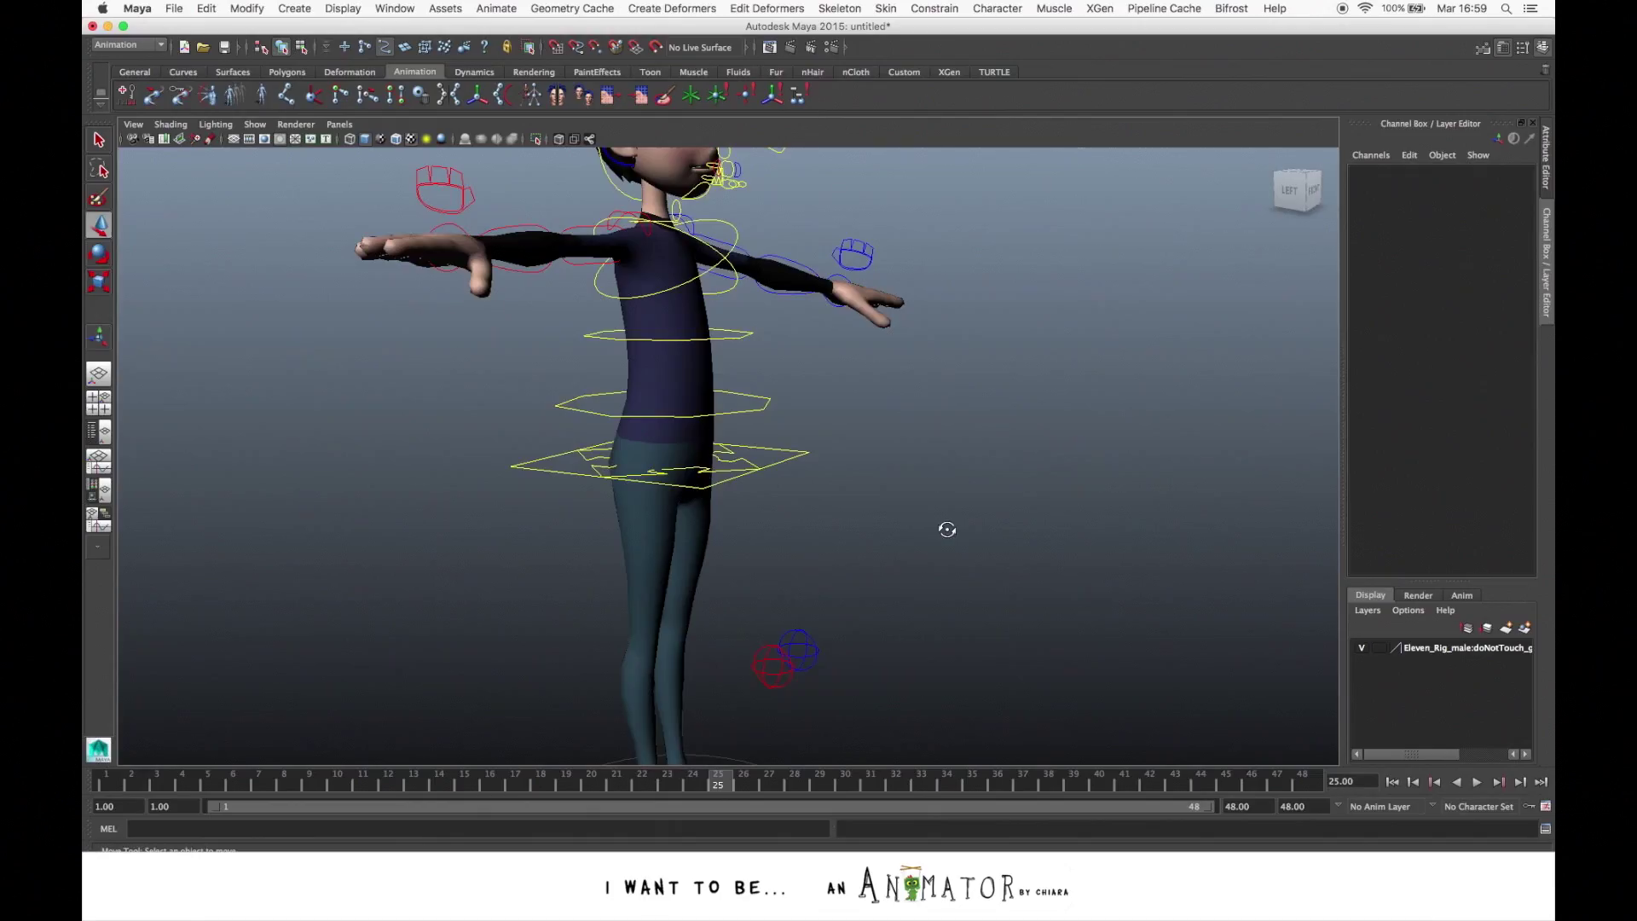
Practise selecting and deselecting the body control with the Select tool, then reselect it and activate the Move tool
key("q")
mouse_move(757, 515)
left_mouse_down("alt")
mouse_move(857, 490)
mouse_move(742, 504)
left_mouse_up("alt")
left_click(794, 458)
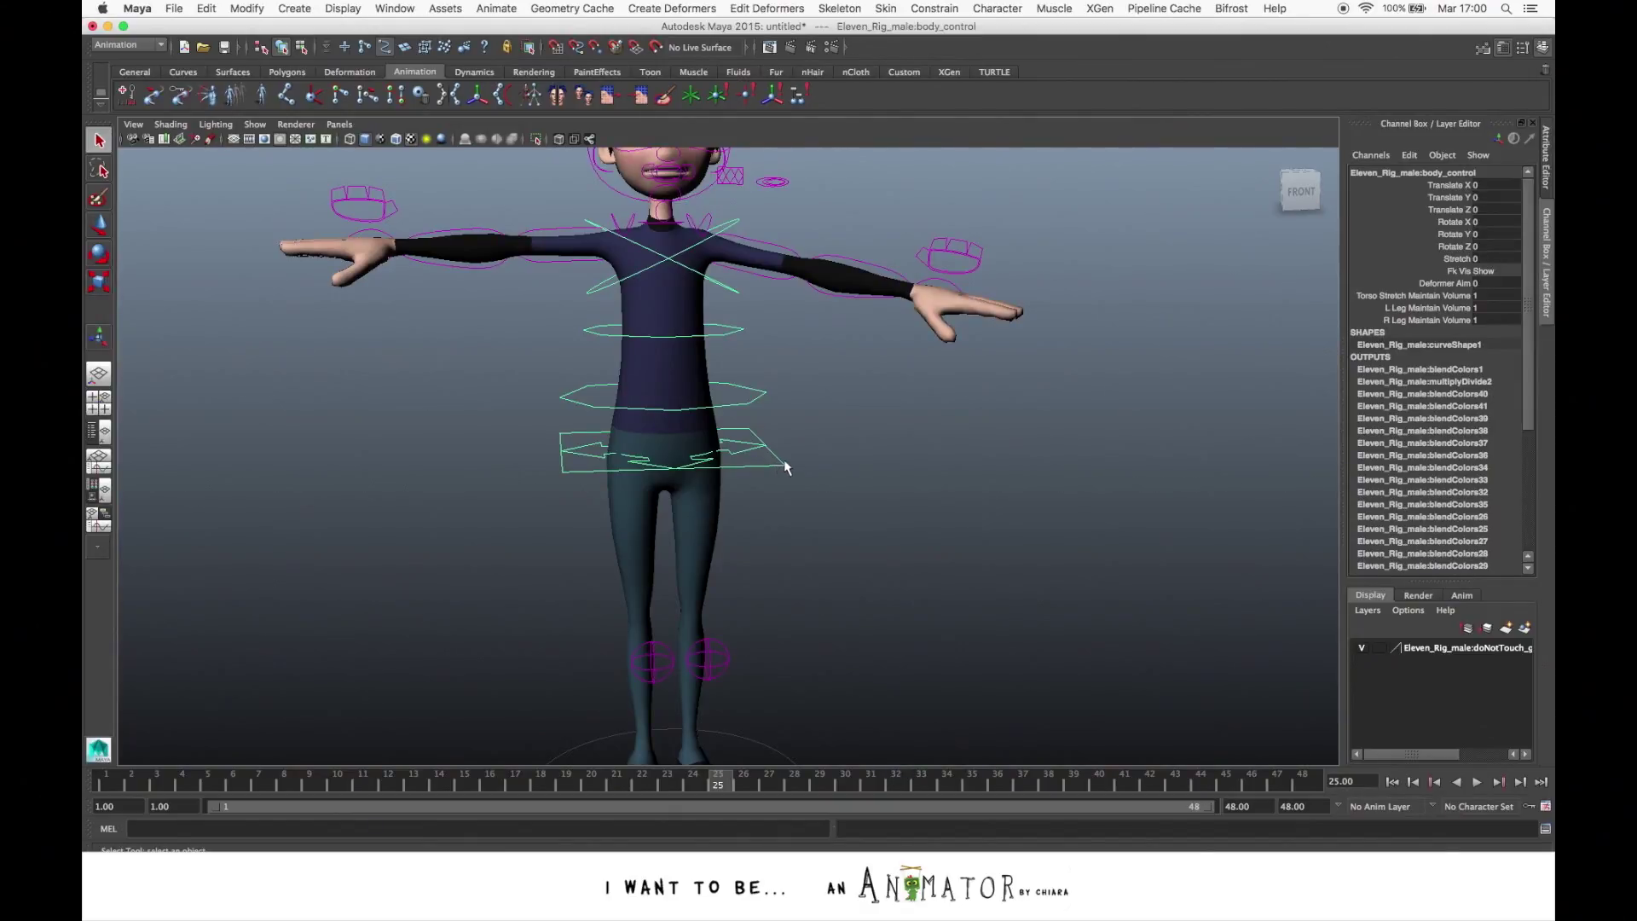
left_click(914, 530)
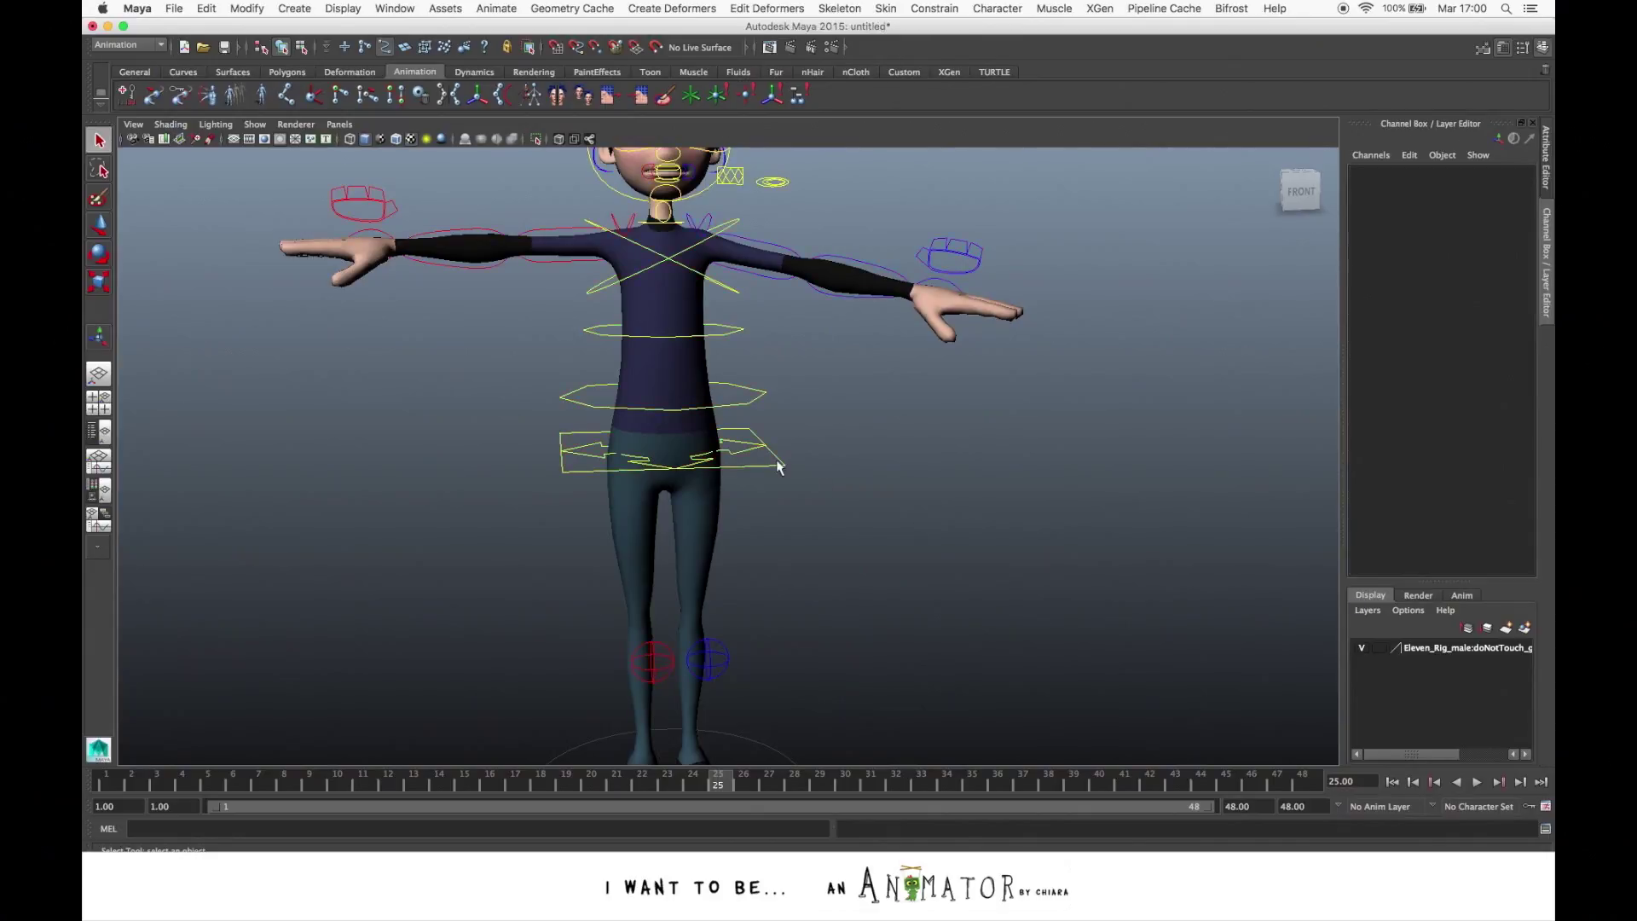
left_click(780, 465)
key("w")
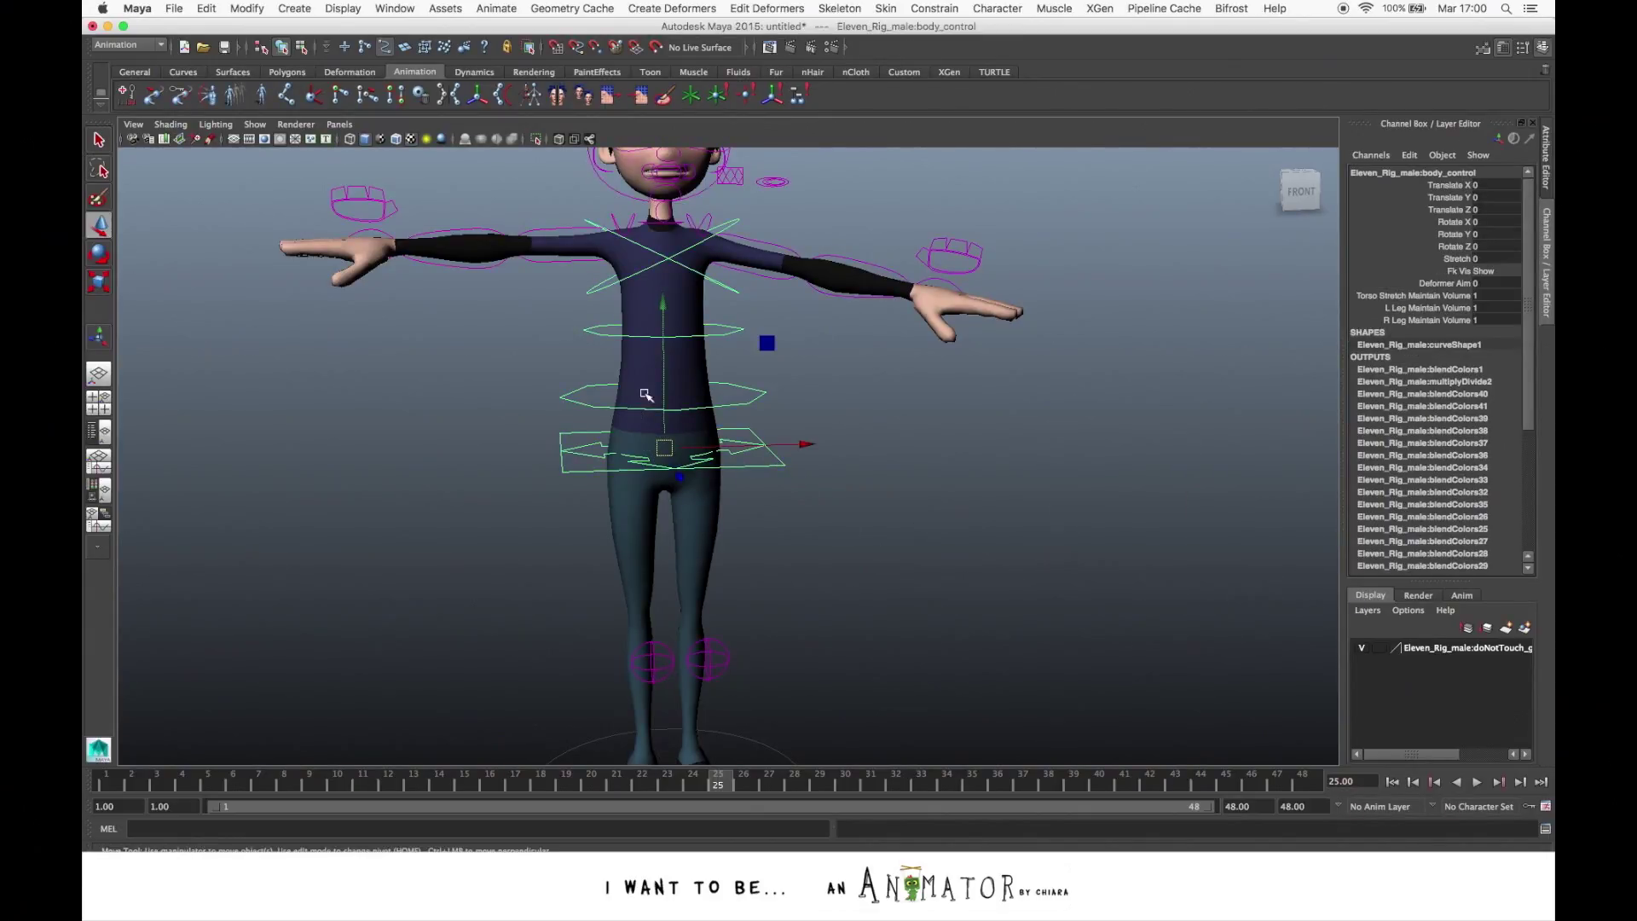
Examine the Move manipulator's axes on the hip-level body control from the front and the side
left_click_drag(659, 429, 662, 390, "alt")
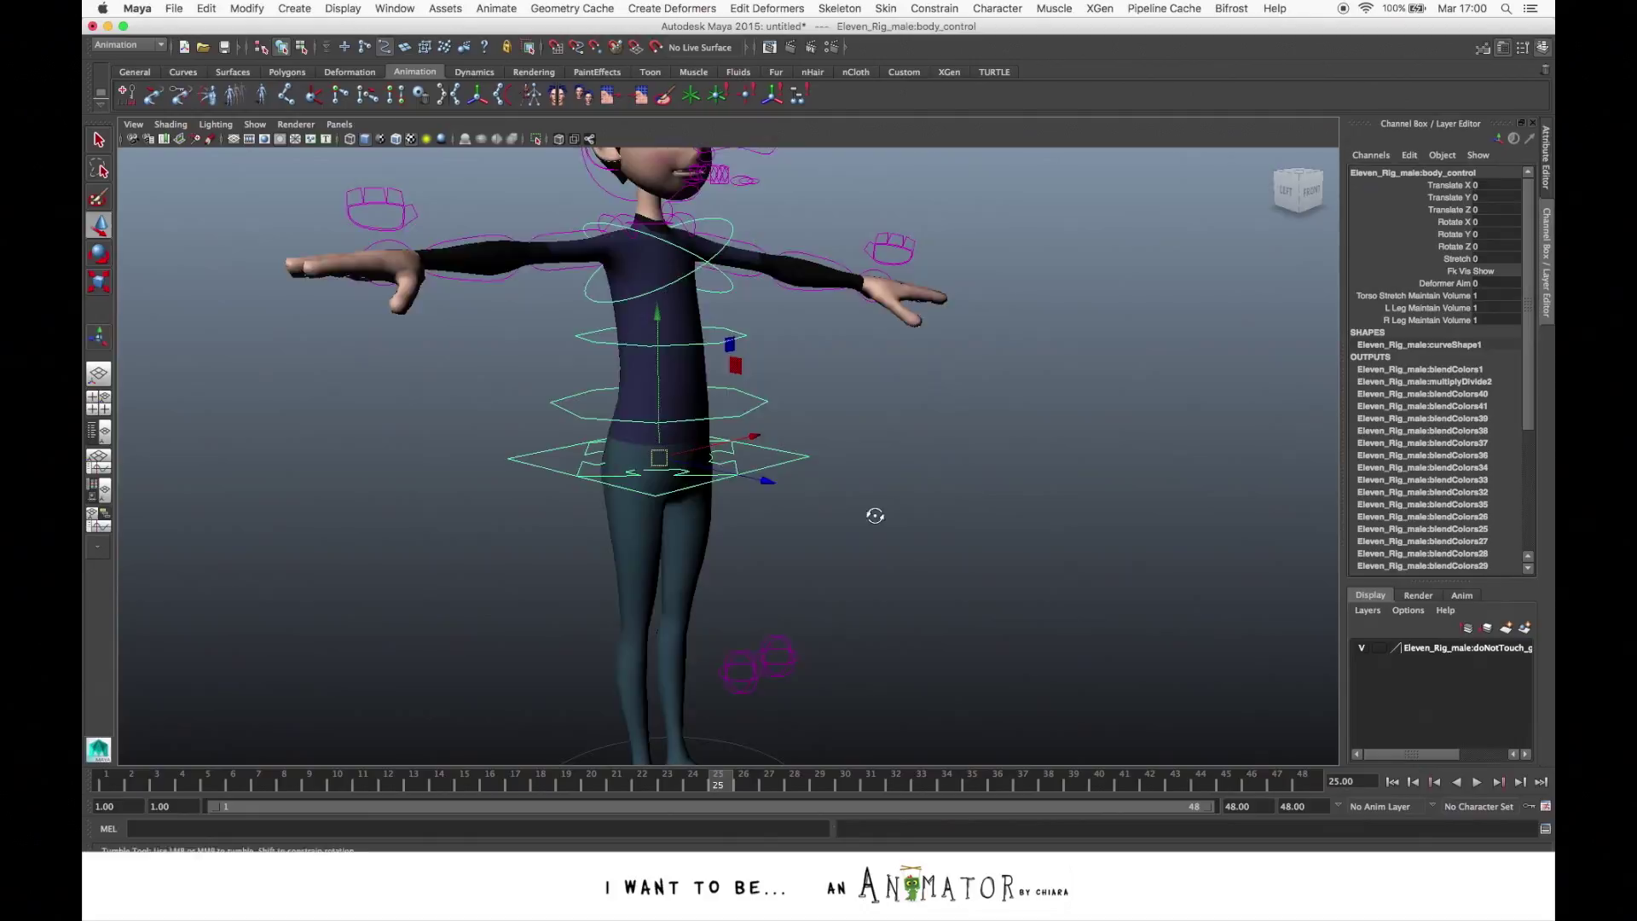
left_click_drag(873, 512, 880, 473, "alt")
scroll(759, 453, "up", 3)
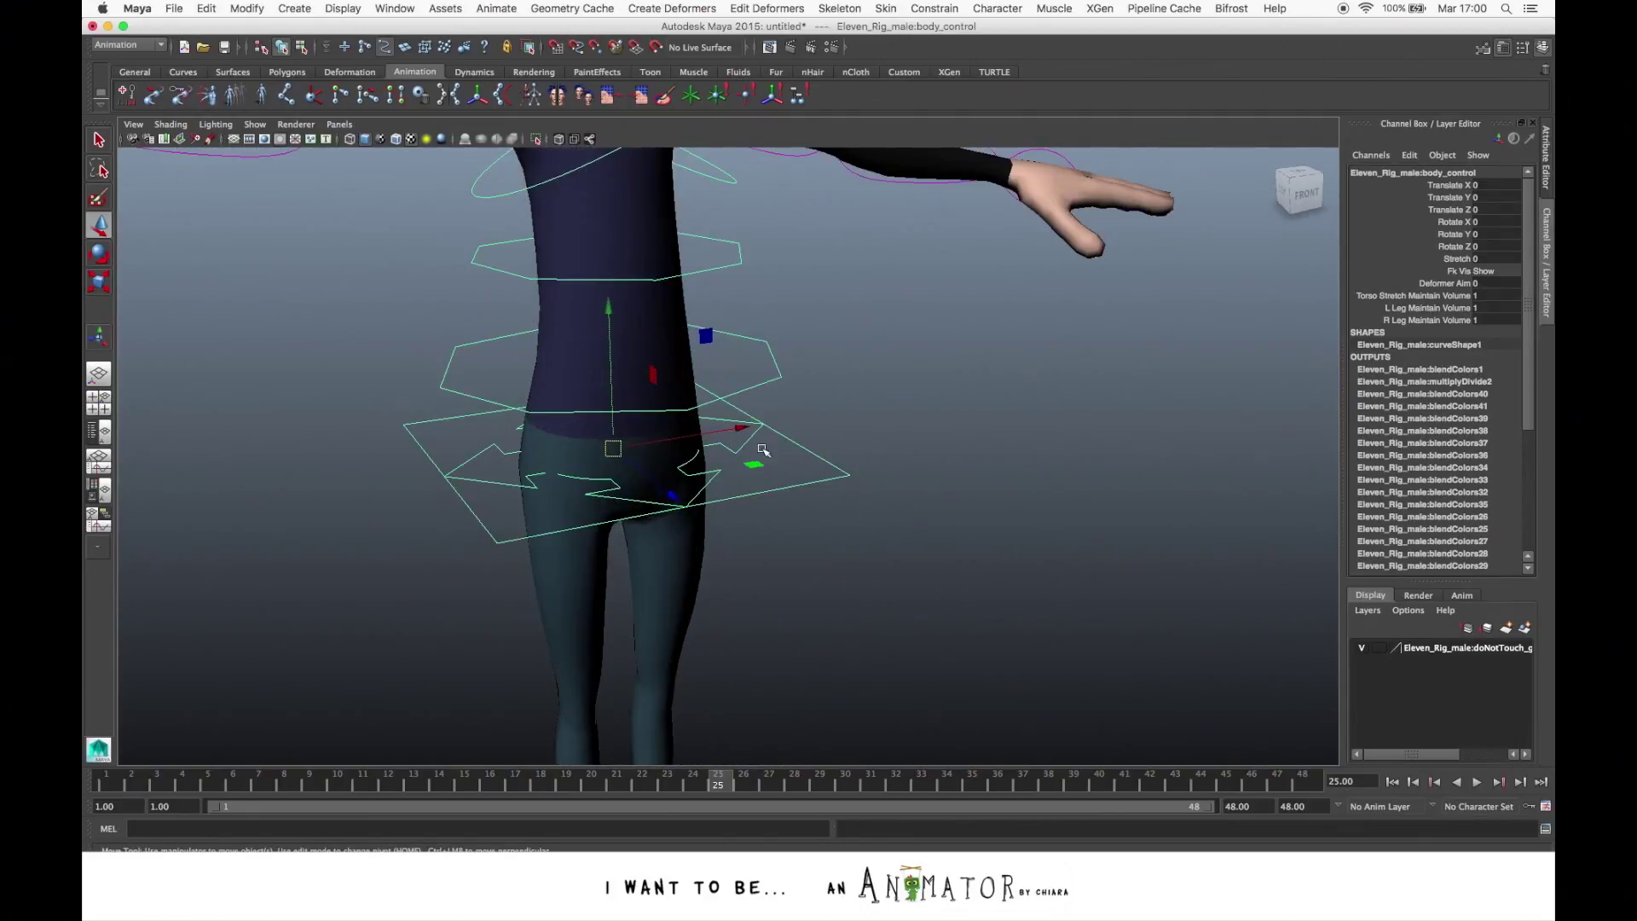
middle_click_drag(763, 451, 840, 489, "alt")
left_click_drag(841, 490, 817, 473, "alt")
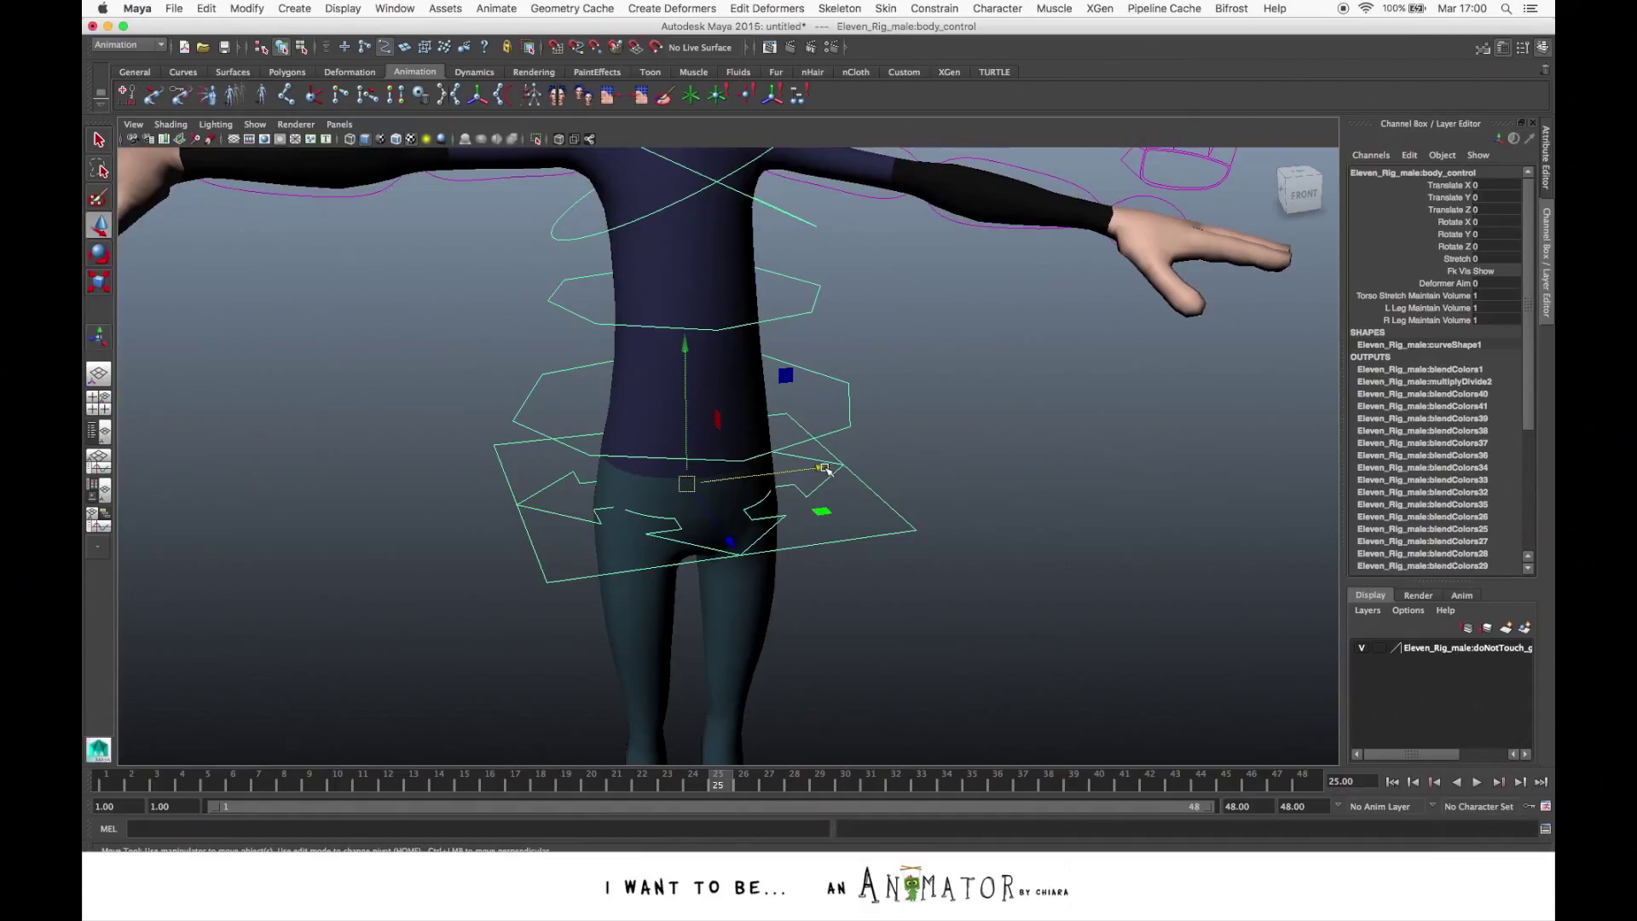
left_click_drag(795, 590, 878, 590, "alt")
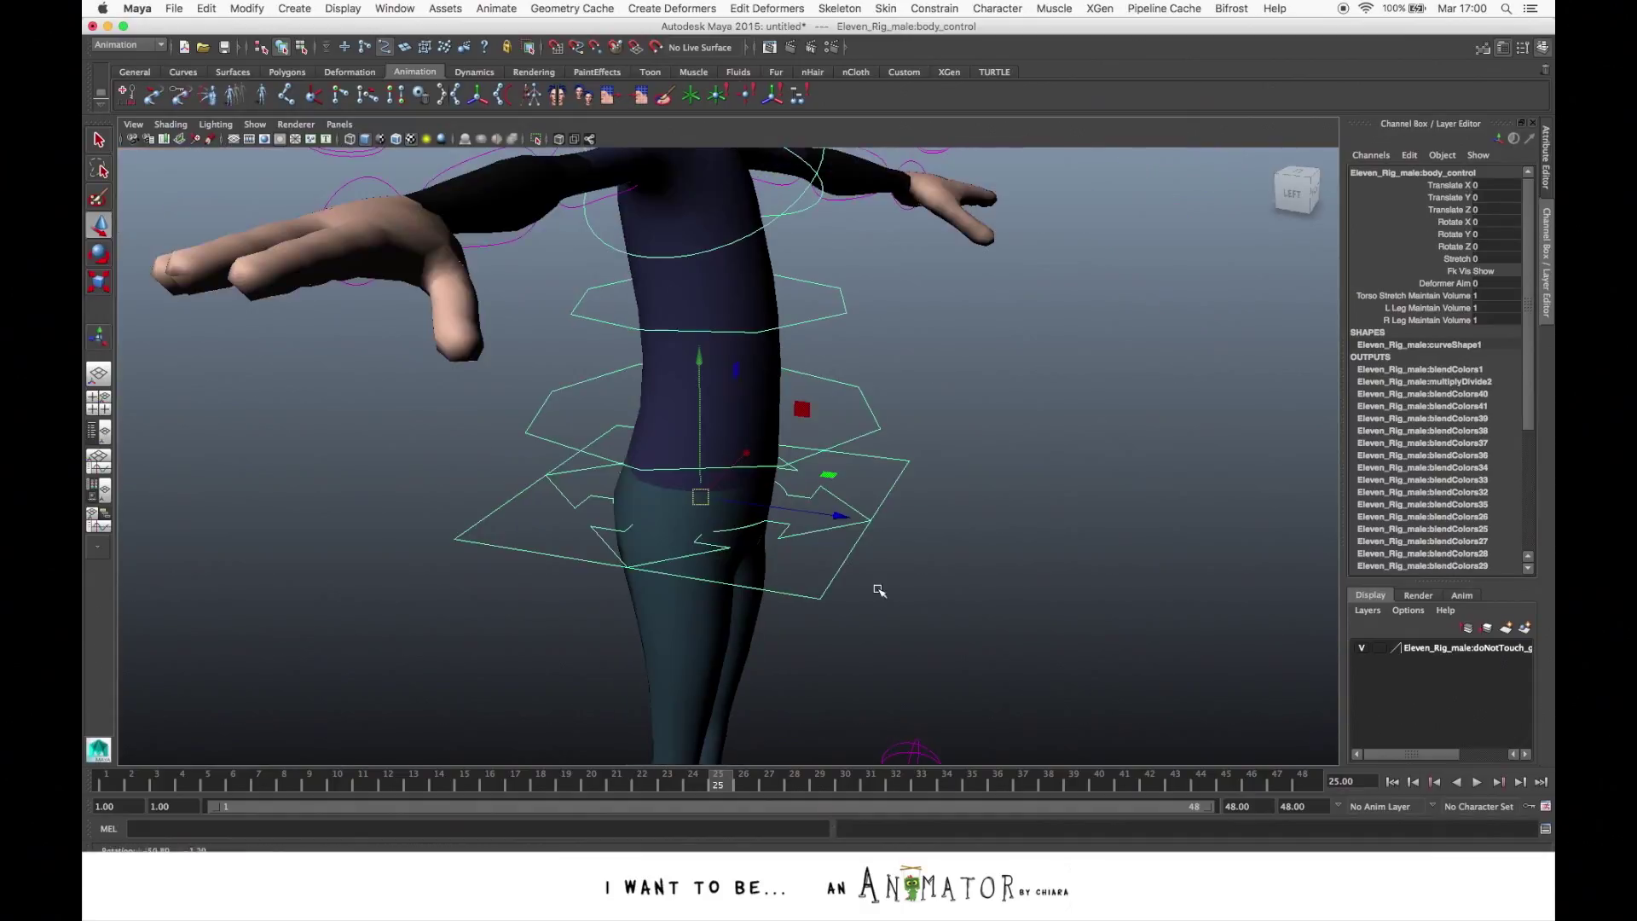
left_click_drag(911, 517, 743, 411, "alt")
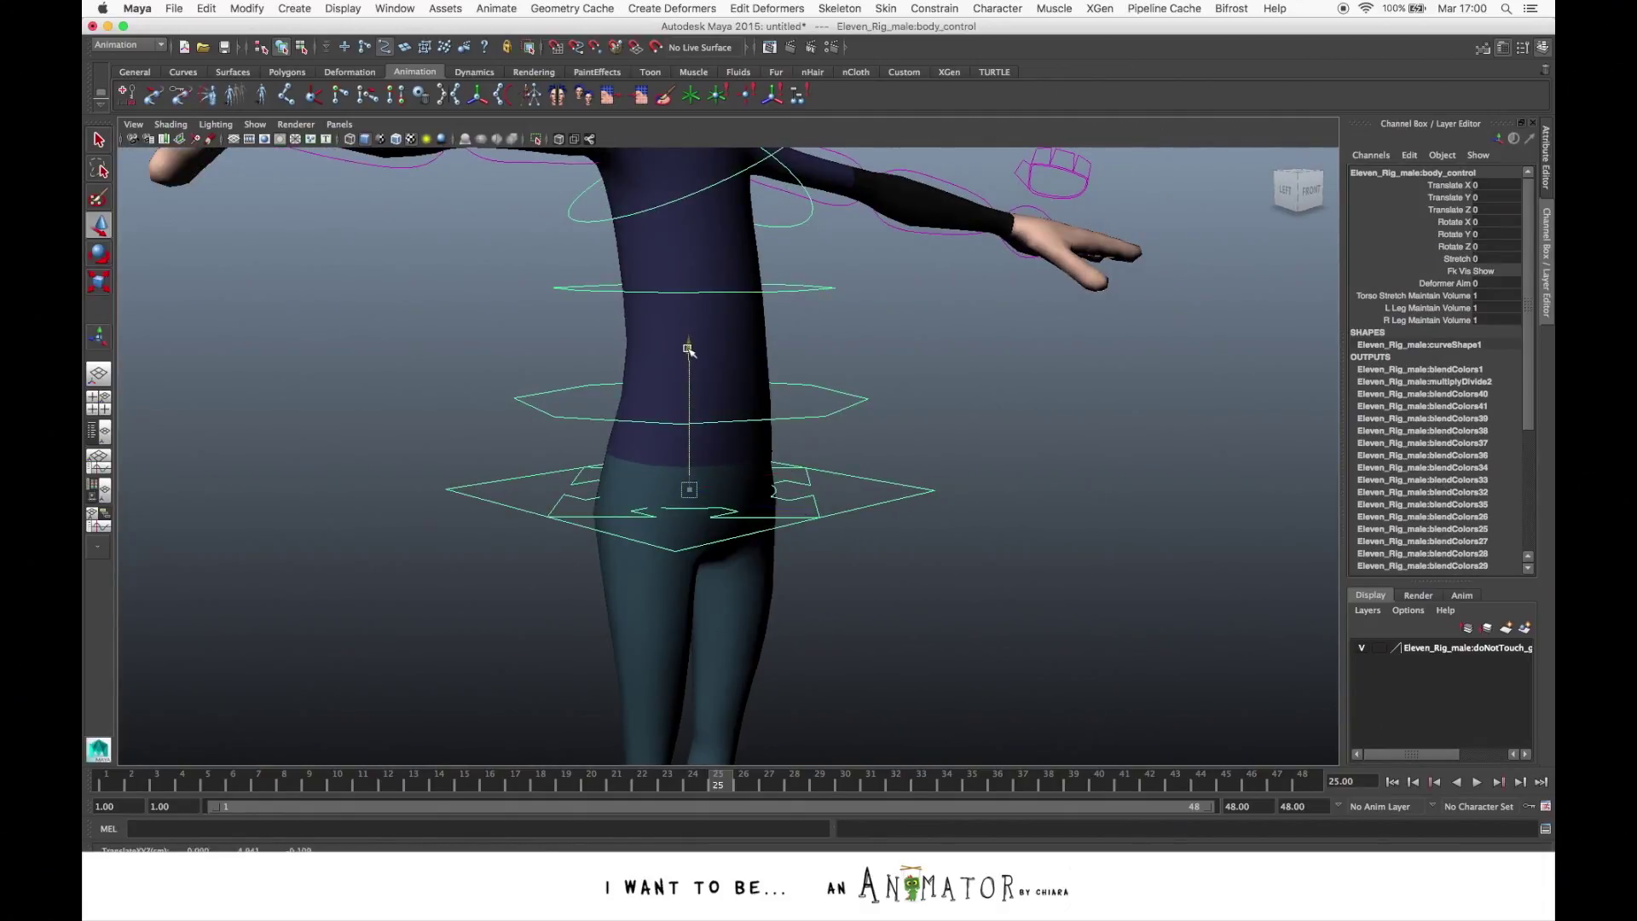
Try moving the body control along its vertical axis and undo the move
left_click_drag(682, 347, 719, 365)
key("super+z")
key("ctrl+z")
key("ctrl+z")
key("ctrl+z")
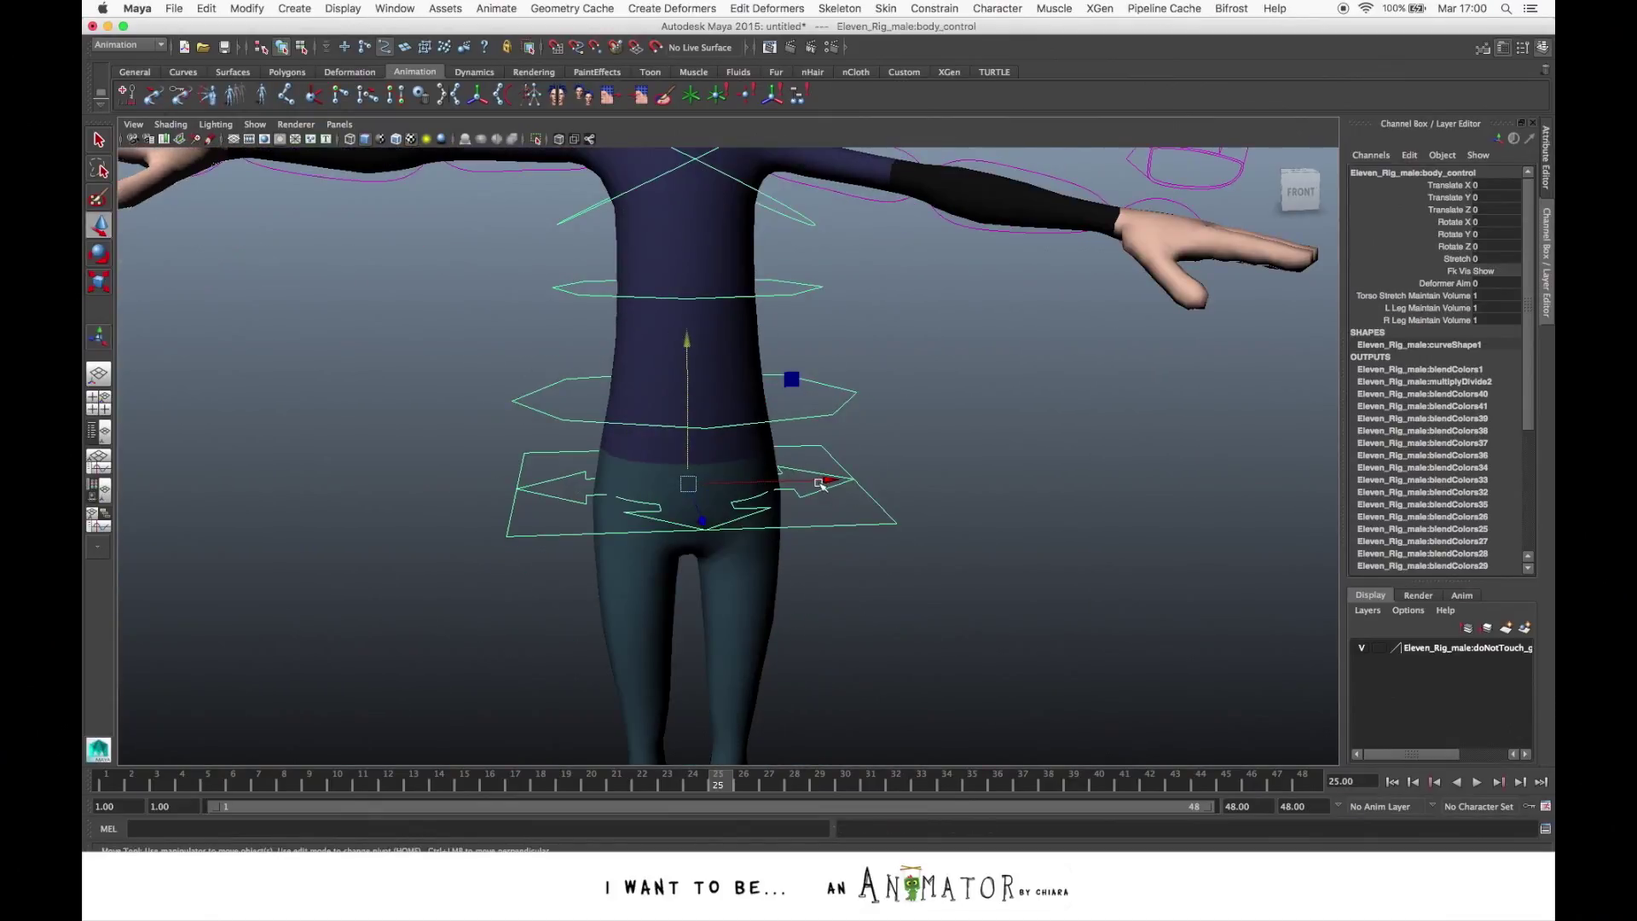
Try moving the body control along the X axis and freely from the manipulator's centre, undoing each move
left_click_drag(821, 484, 784, 495)
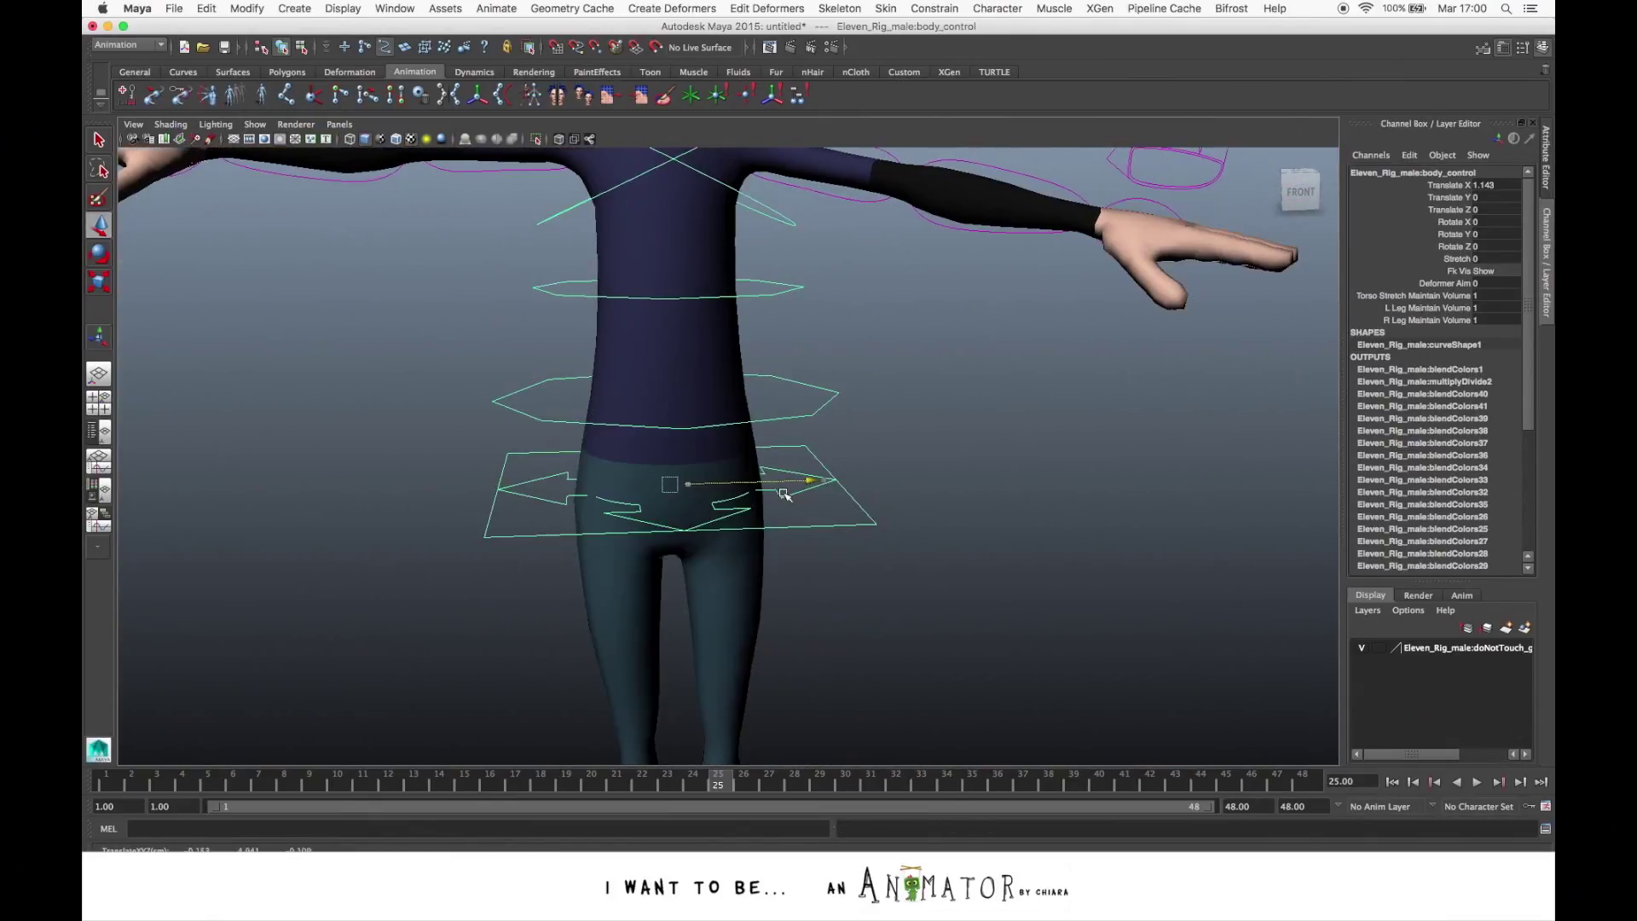
key("ctrl+z")
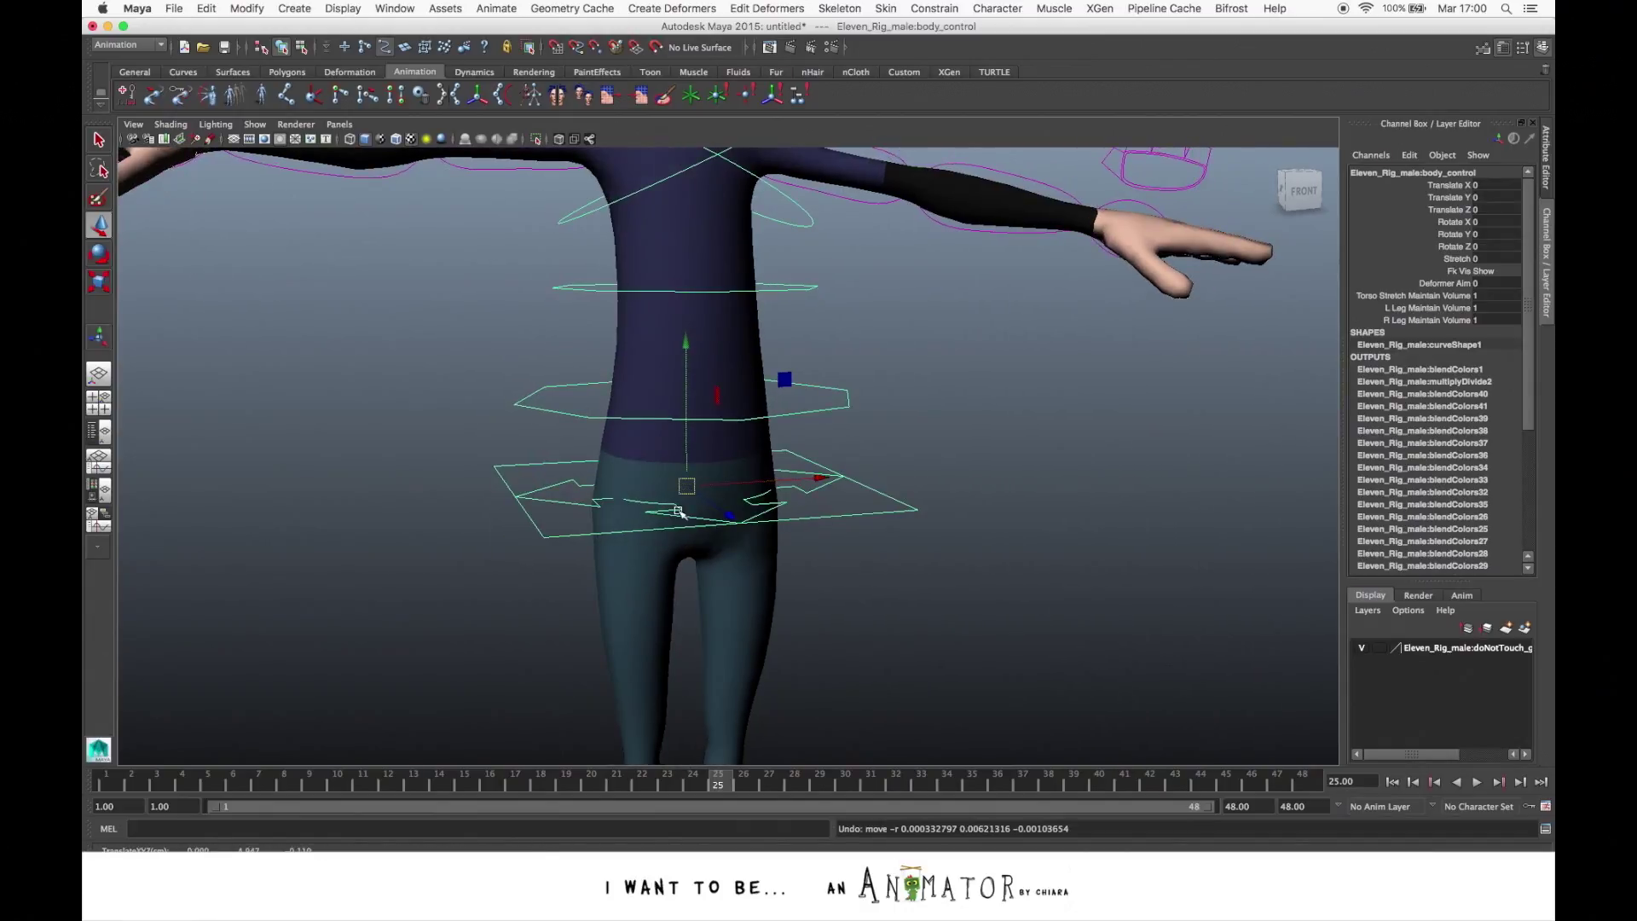
left_click_drag(682, 483, 704, 418)
key("ctrl+z")
key("ctrl+z")
key("ctrl+z")
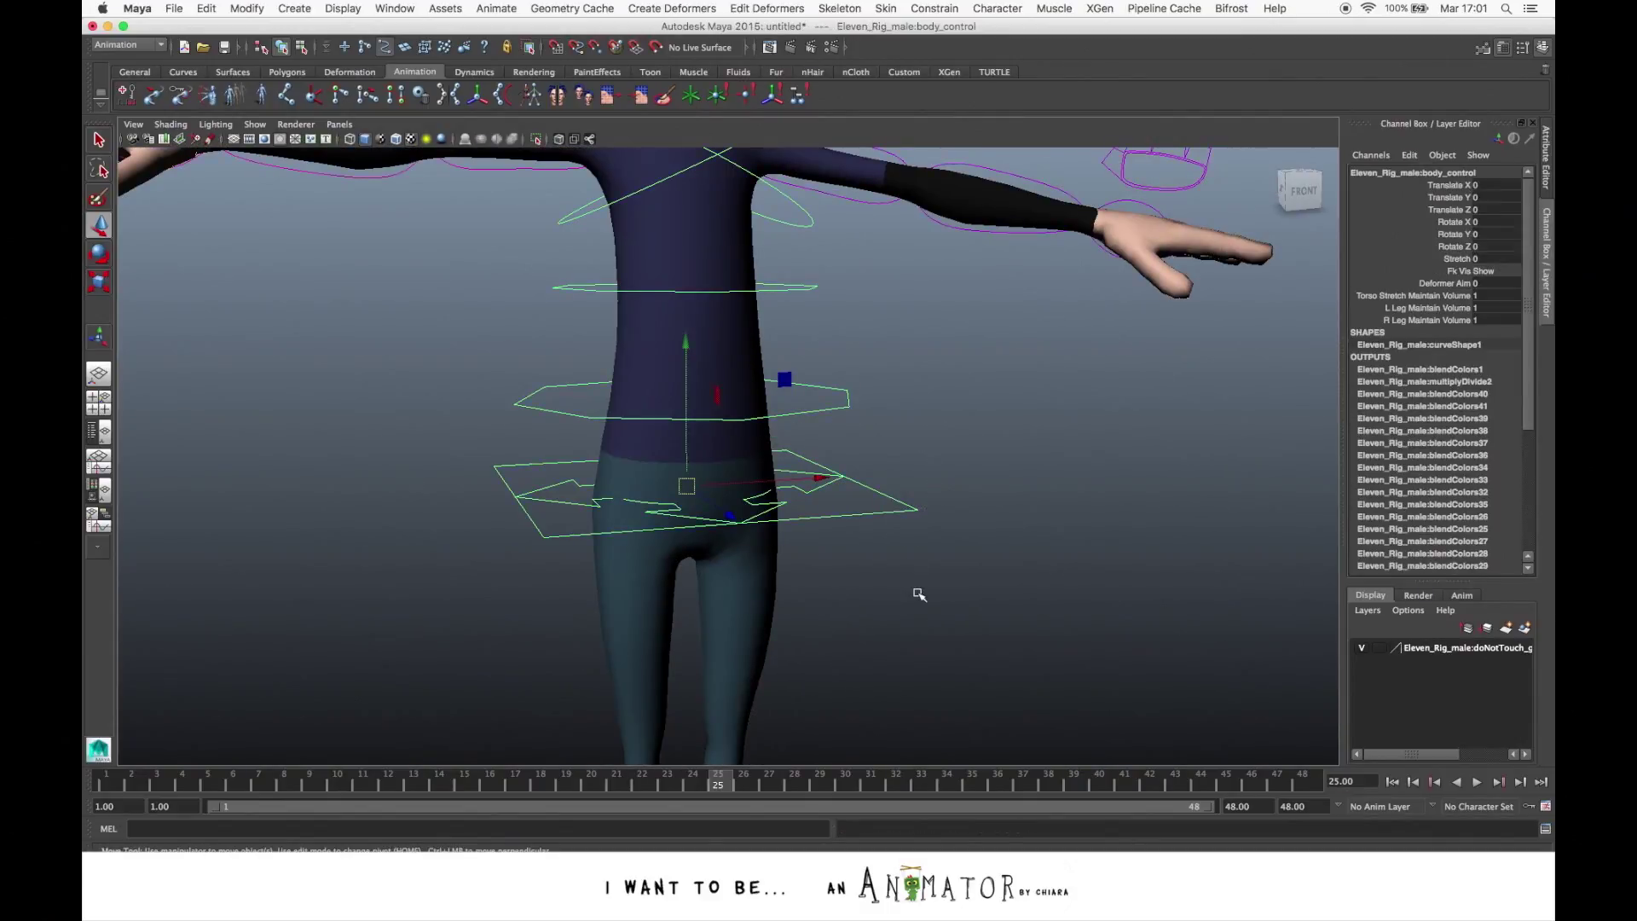
Try the Rotate tool on the body control, undo the rotation, and try the Scale tool on the global control around the feet
key("e")
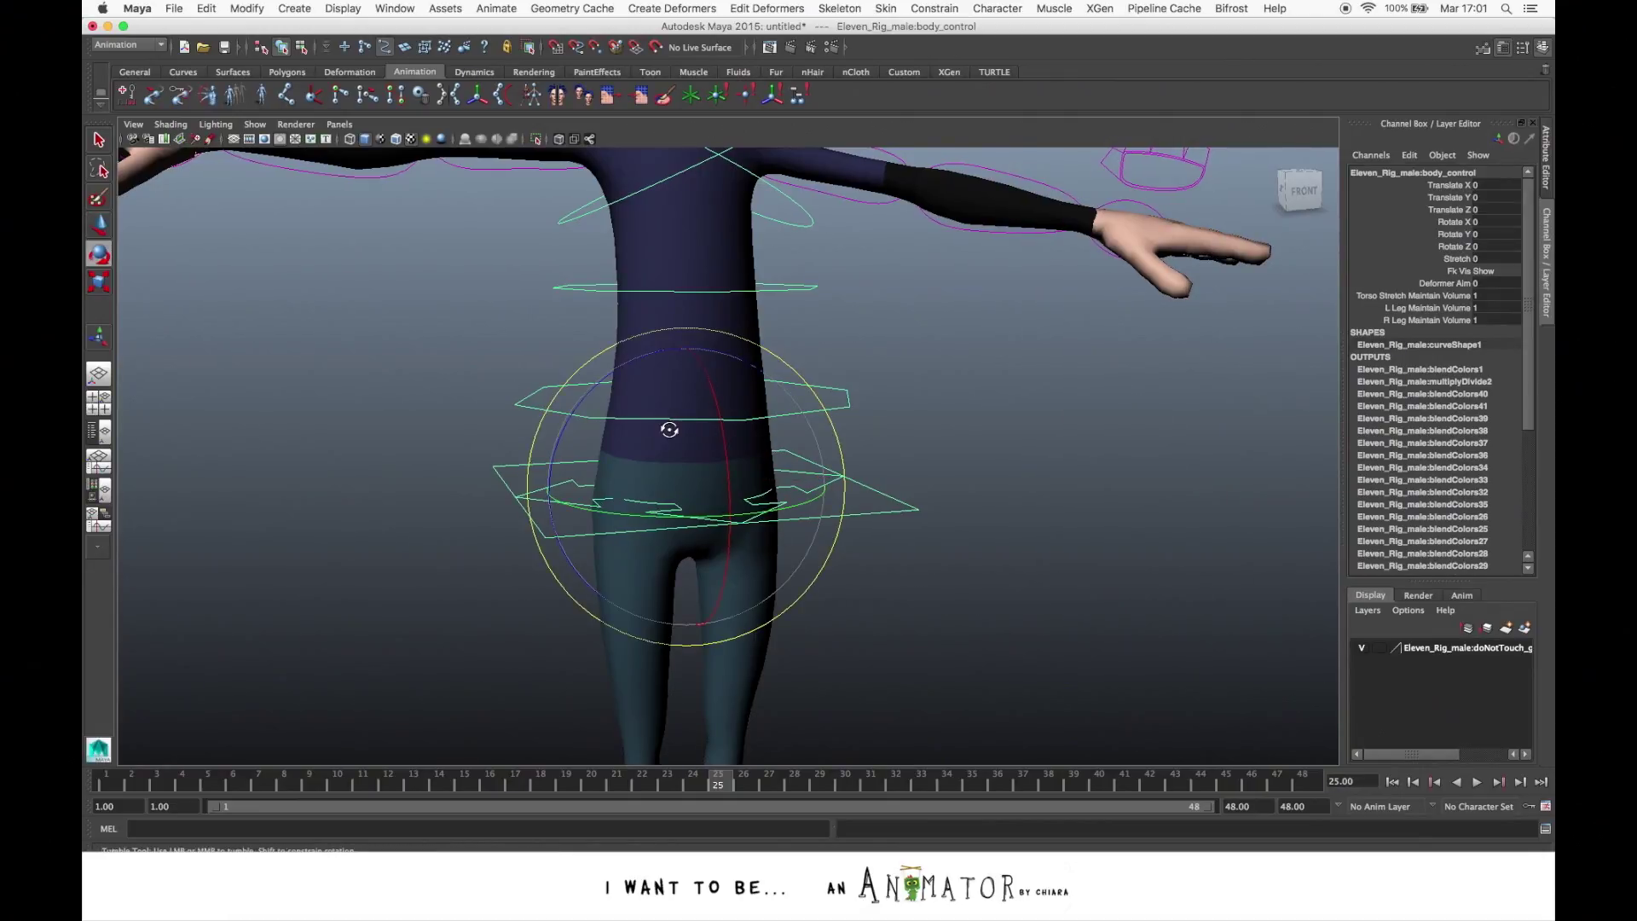
left_click_drag(668, 427, 731, 362, "alt")
key("super+z")
key("super+z")
left_click_drag(791, 521, 886, 533)
left_click_drag(1014, 530, 914, 553, "alt")
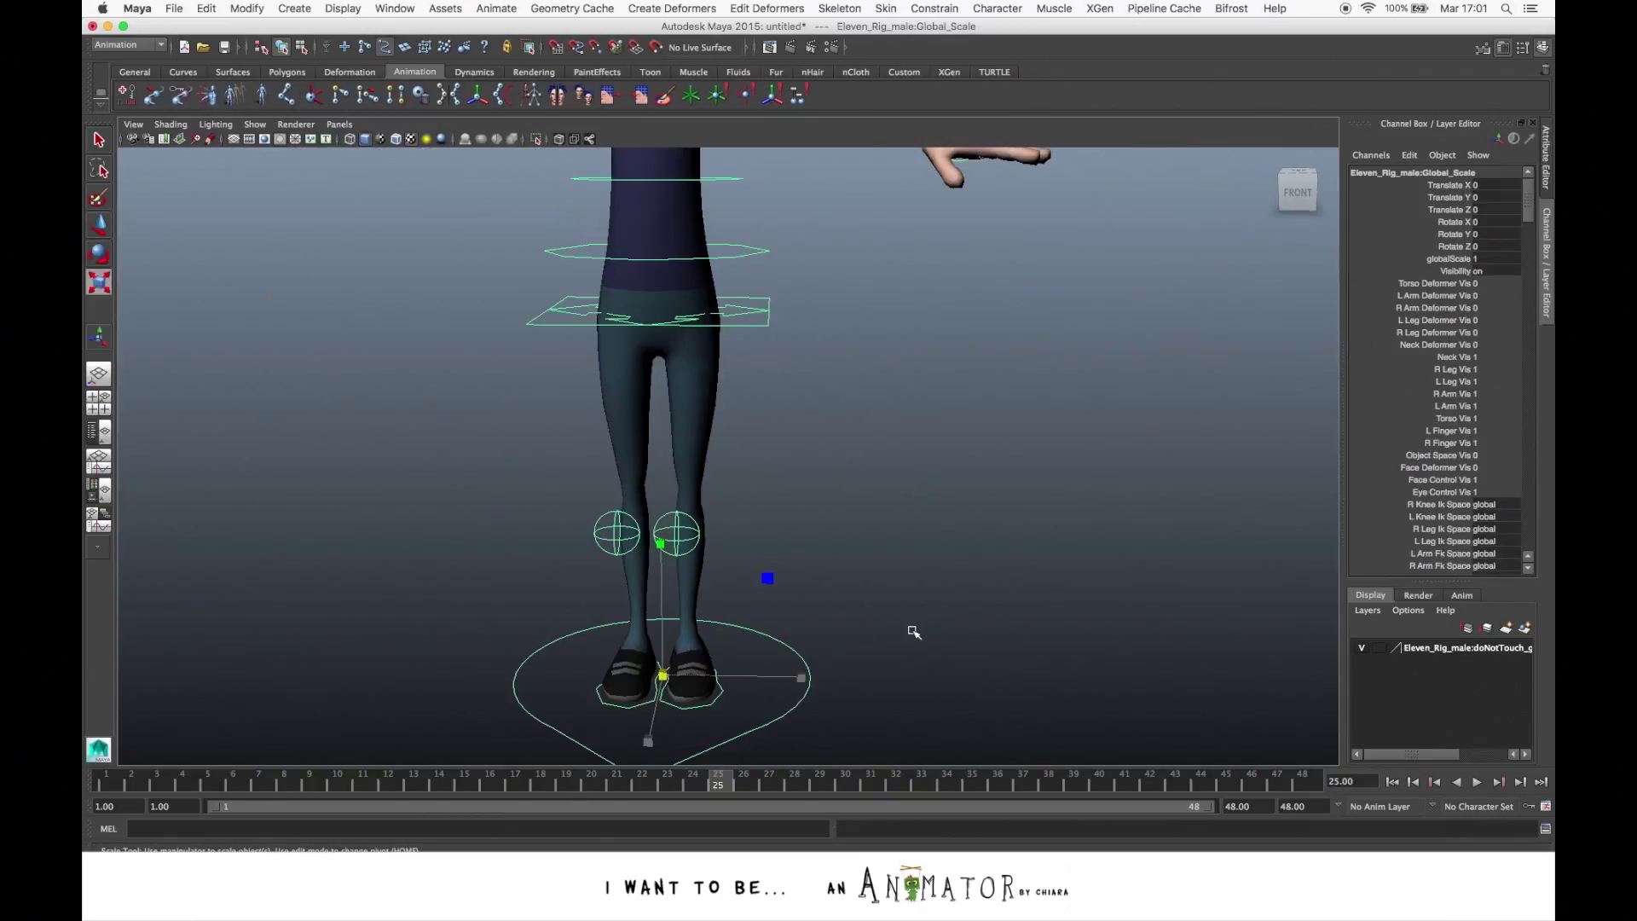
right_click_drag(913, 629, 723, 559, "alt")
left_click_drag(687, 601, 586, 613)
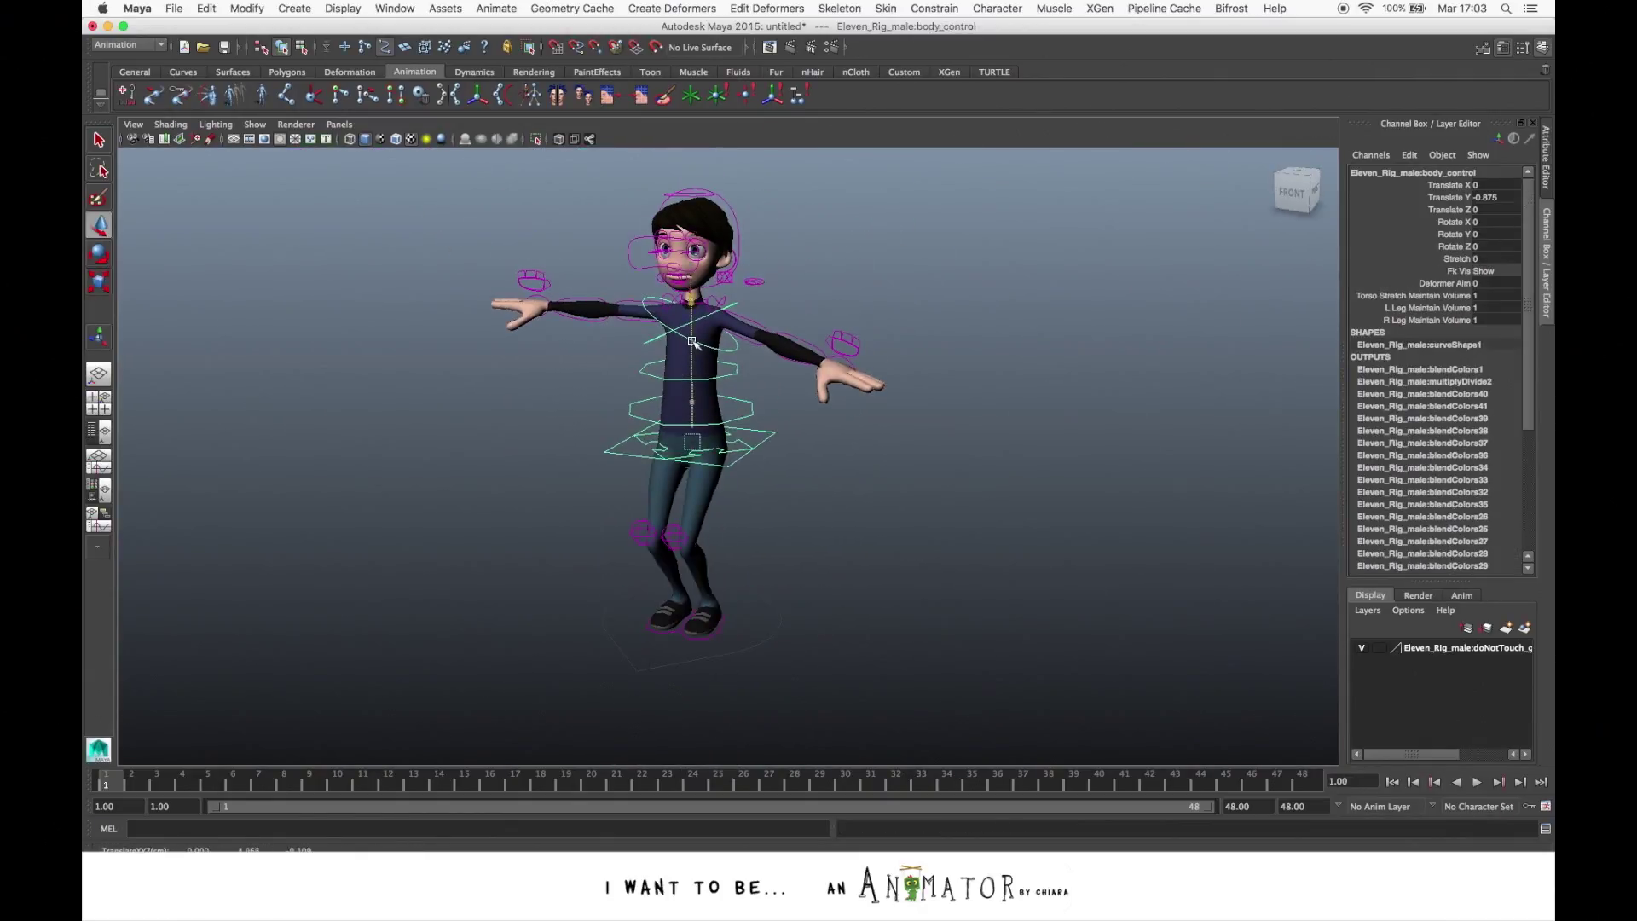
Try lowering the body control to about -2.36 in Translate Y, and undo the move
left_click_drag(693, 343, 727, 389)
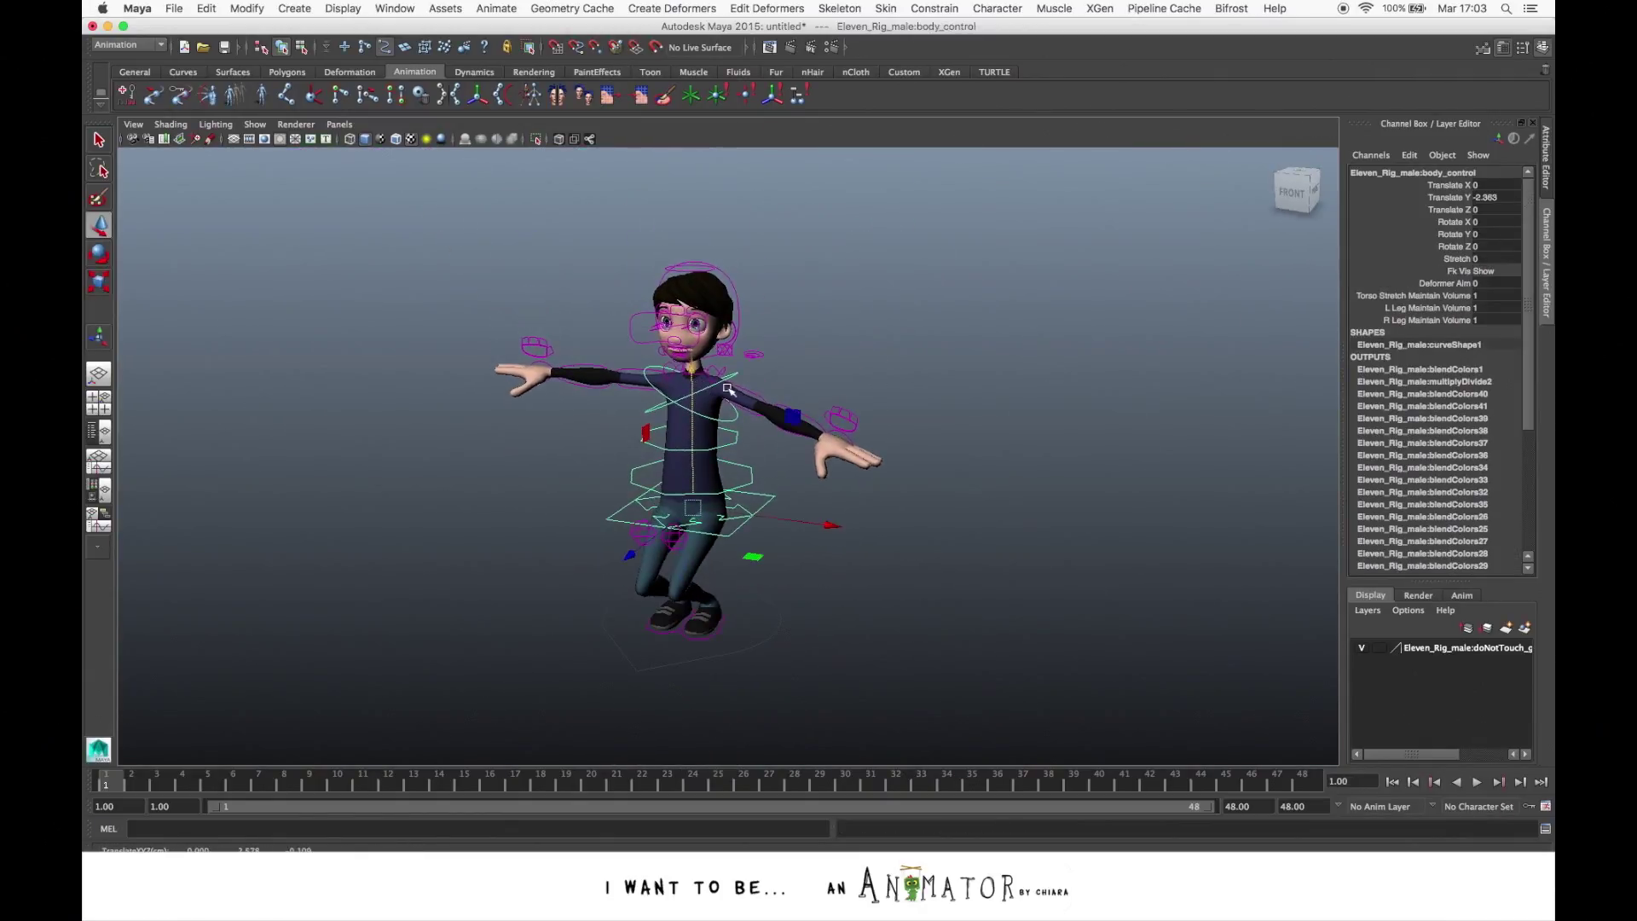
key("super+z")
key("super+z")
Reset the left shoulder FK control's Rotate X, Y and Z to 0 and clear the selection
left_click(763, 291)
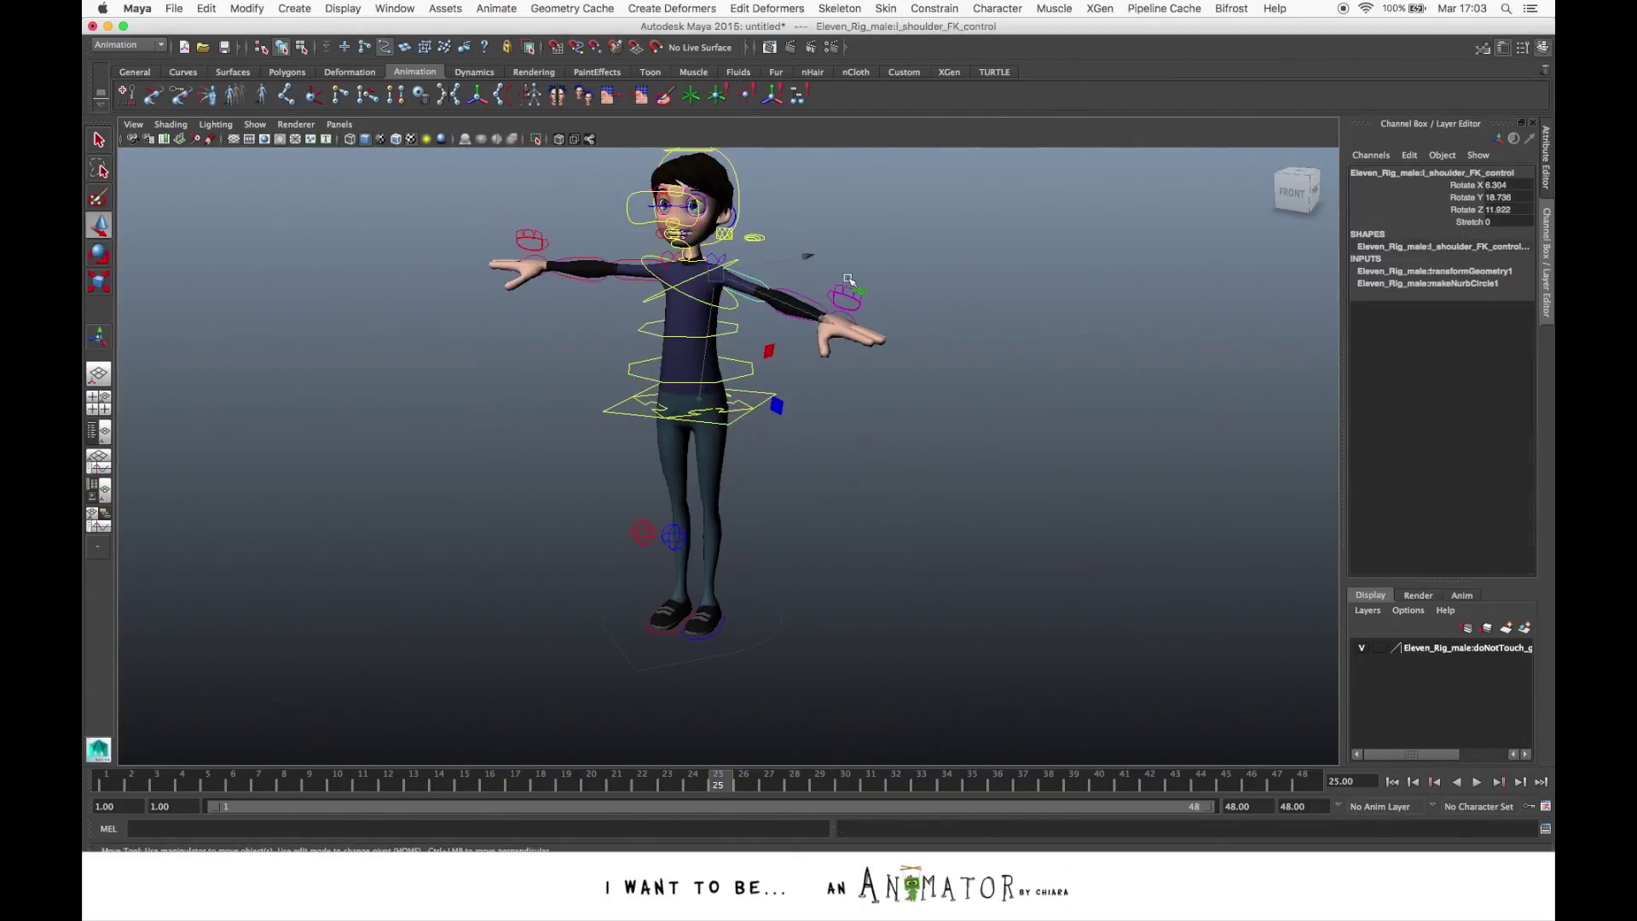
left_click_drag(1525, 210, 1509, 184)
type("0")
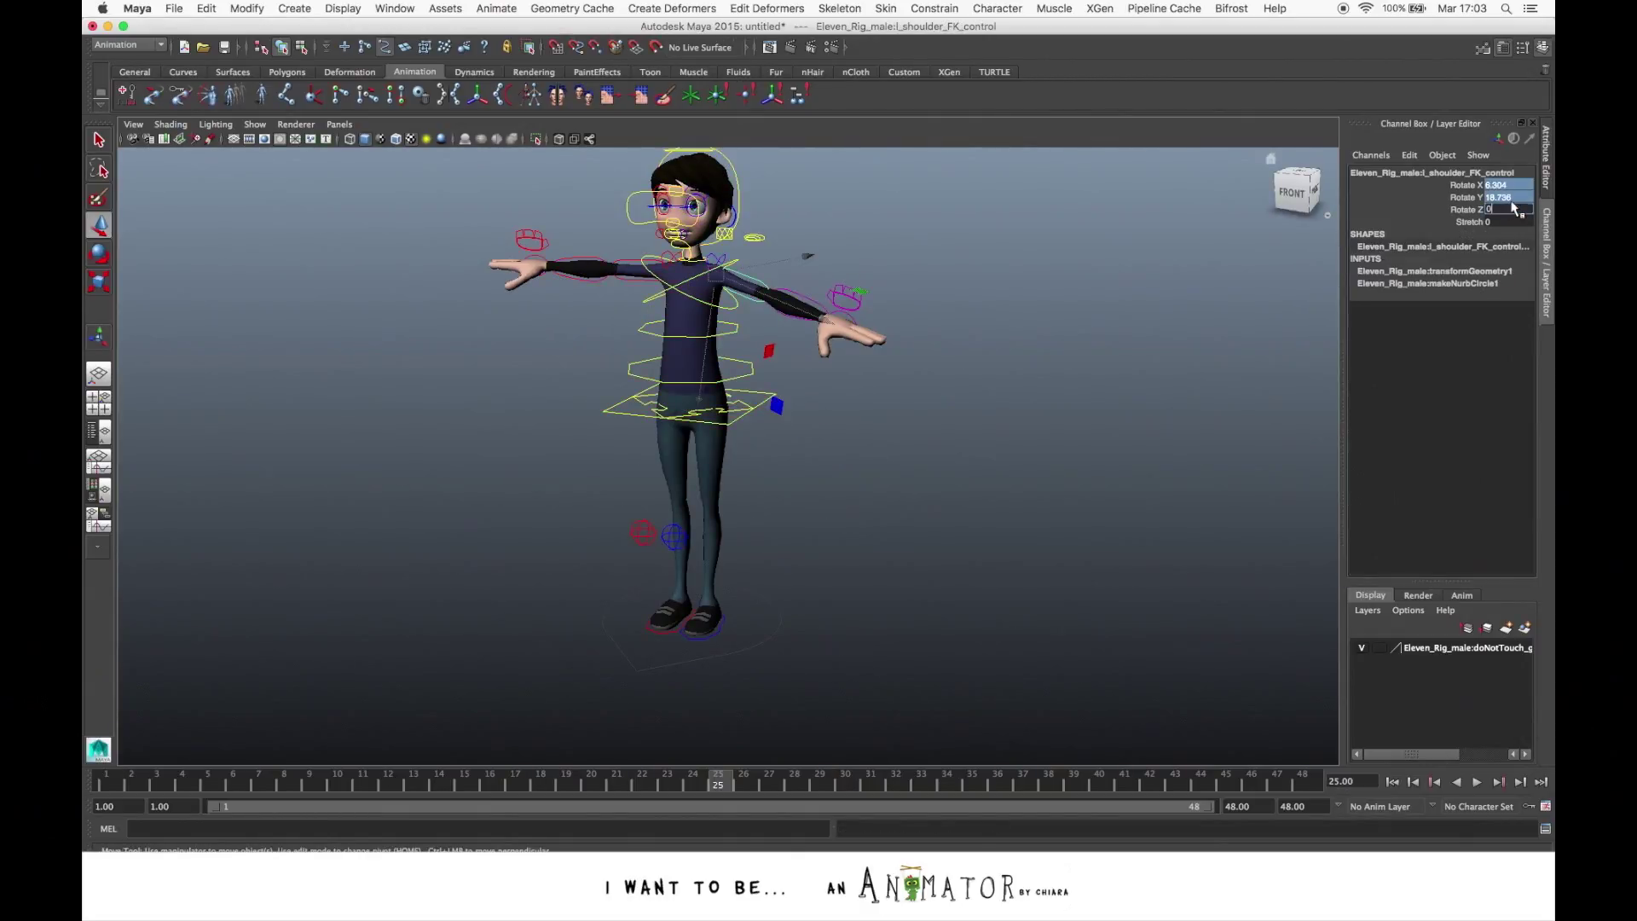
key("Return")
left_click(1036, 490)
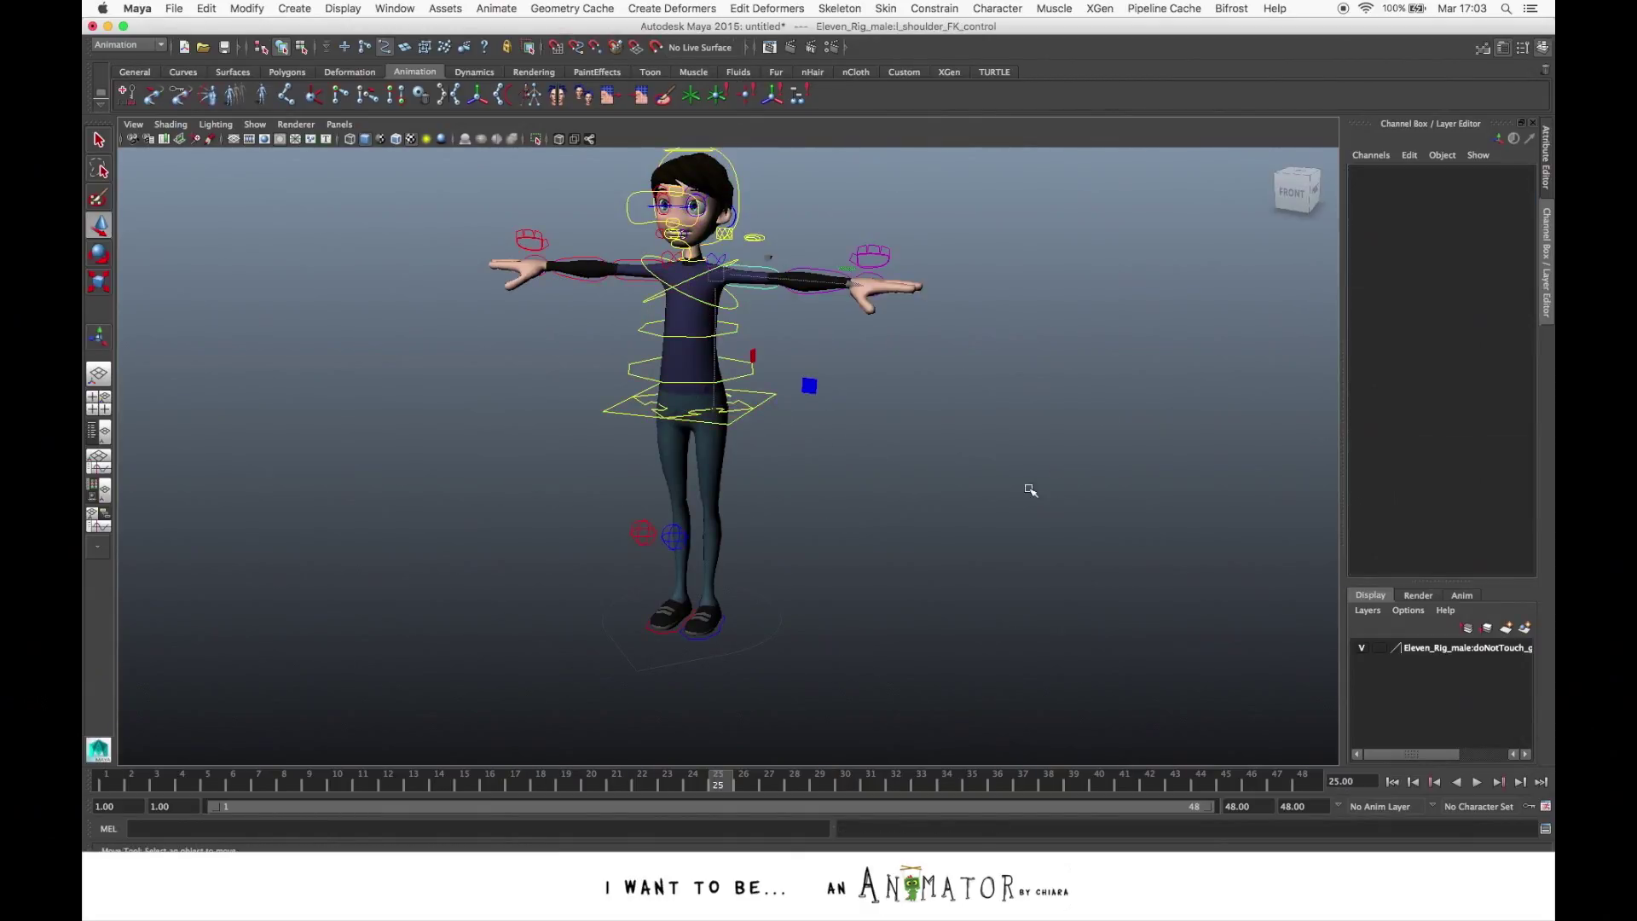
At frame 1, lower the body control to about -2.24 in Translate Y so the character crouches with bent knees
left_click(767, 397)
left_click_drag(827, 434, 814, 467, "alt")
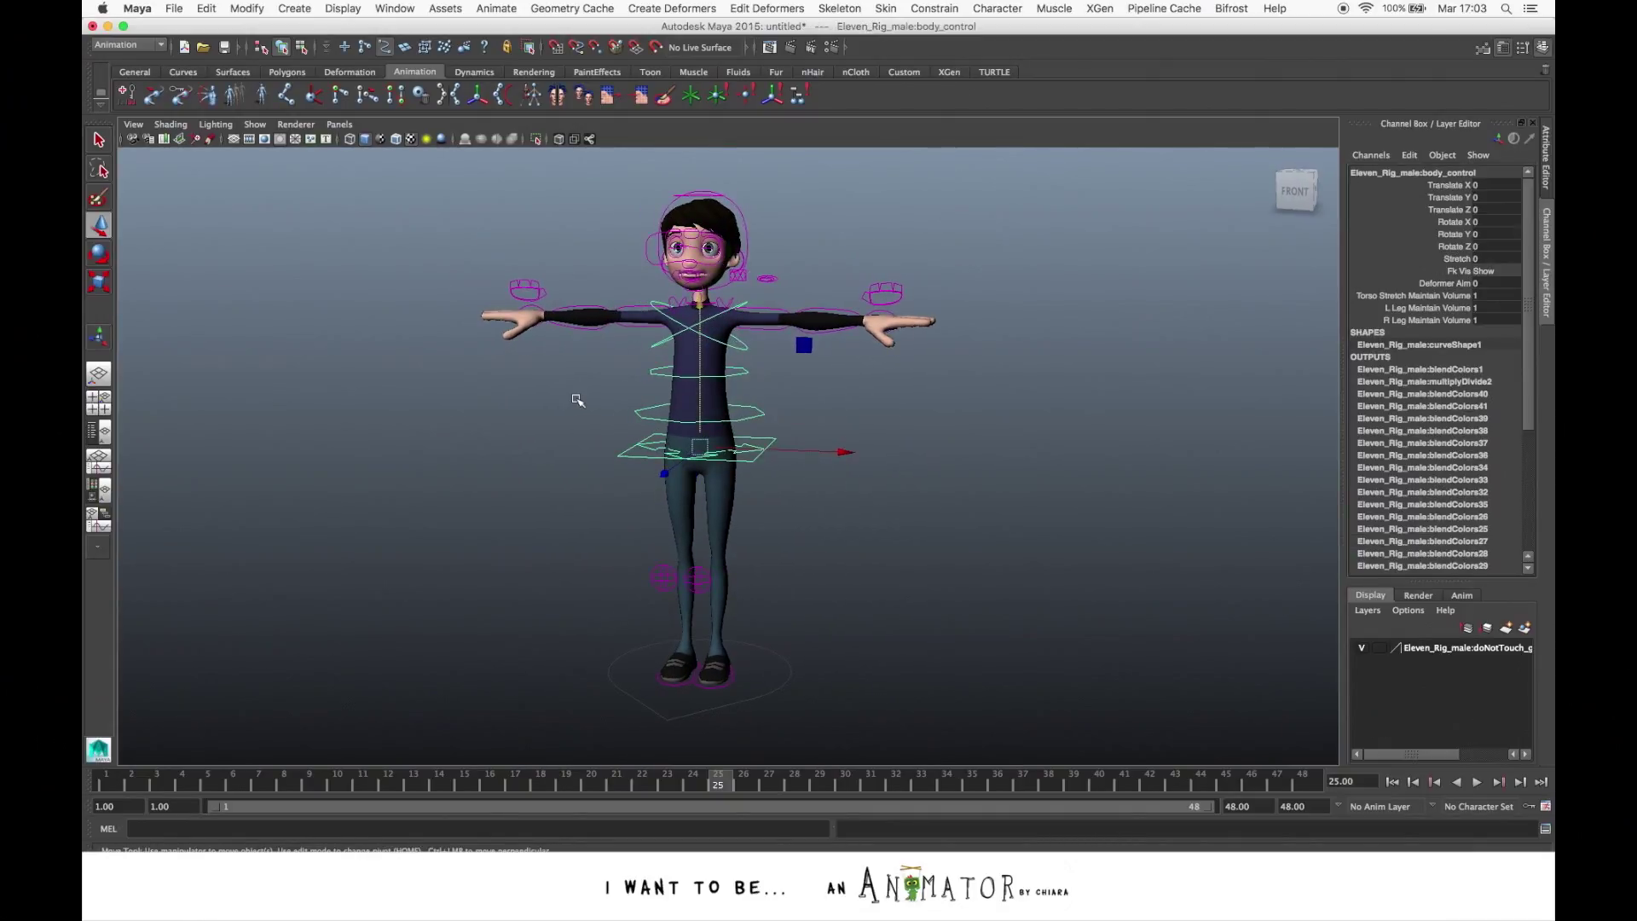
left_click(121, 782)
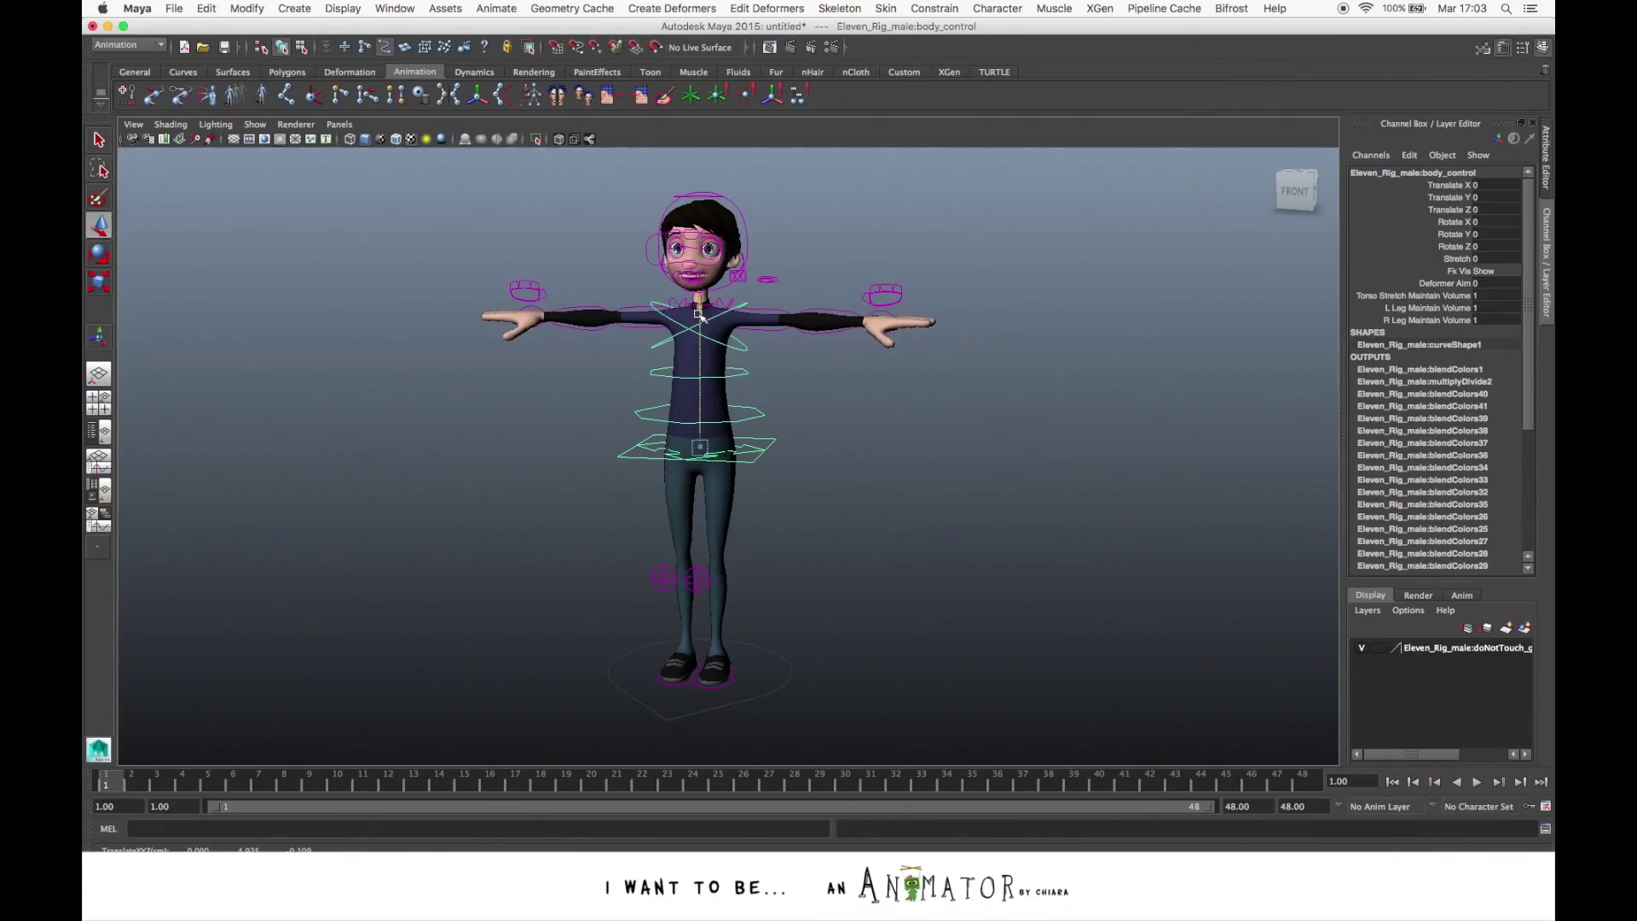
left_click_drag(701, 320, 714, 533)
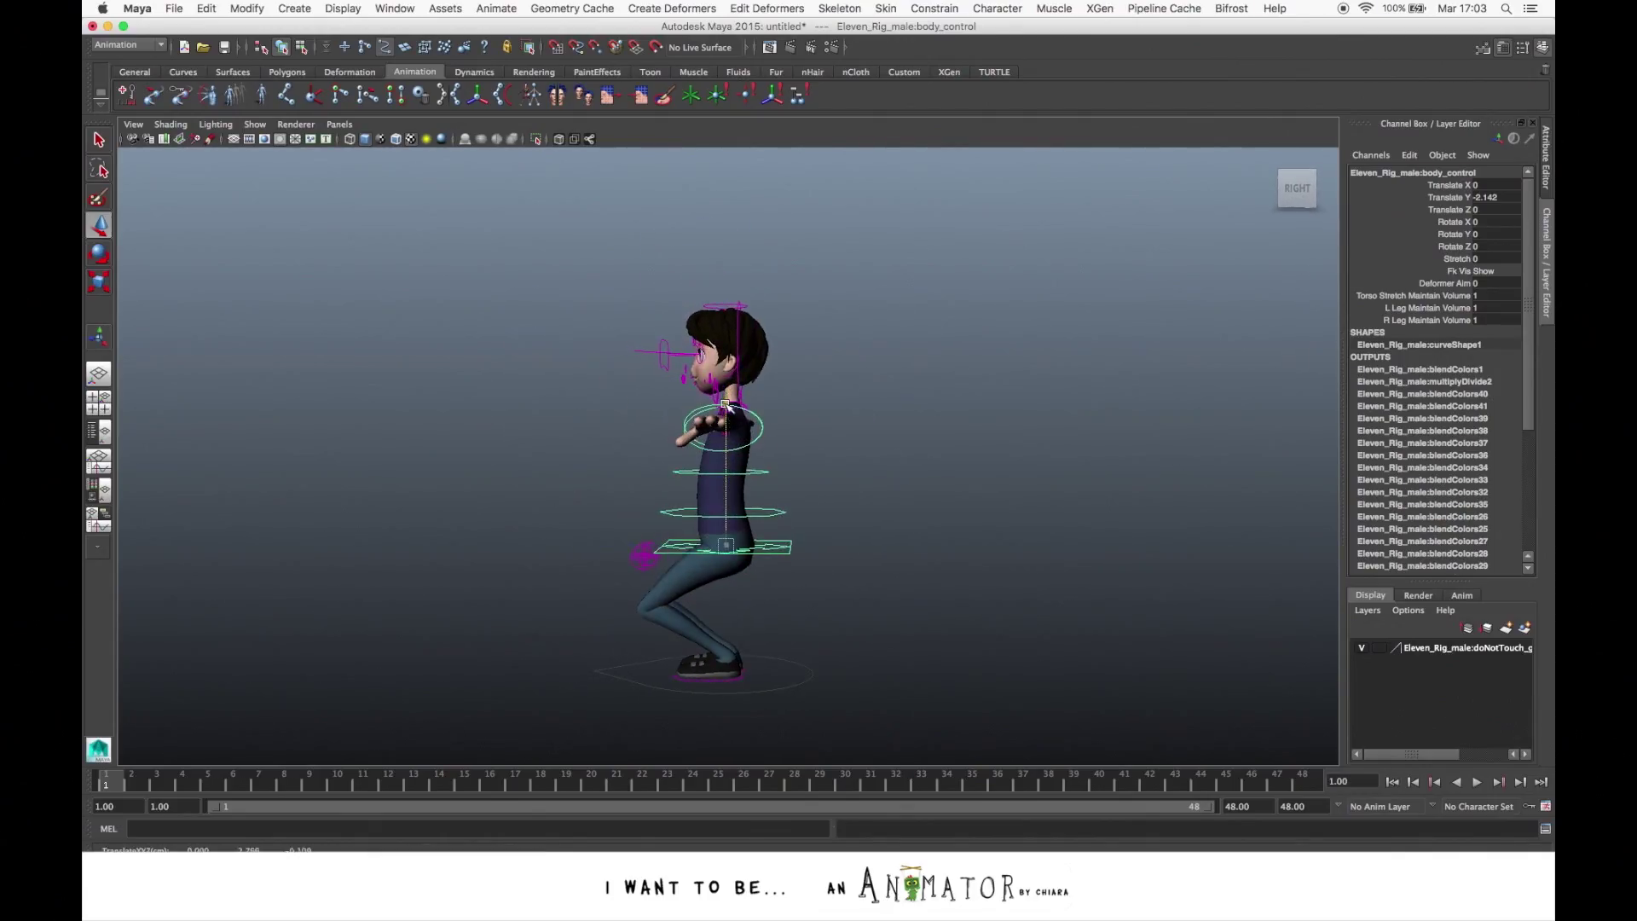
left_click_drag(957, 566, 537, 566, "alt")
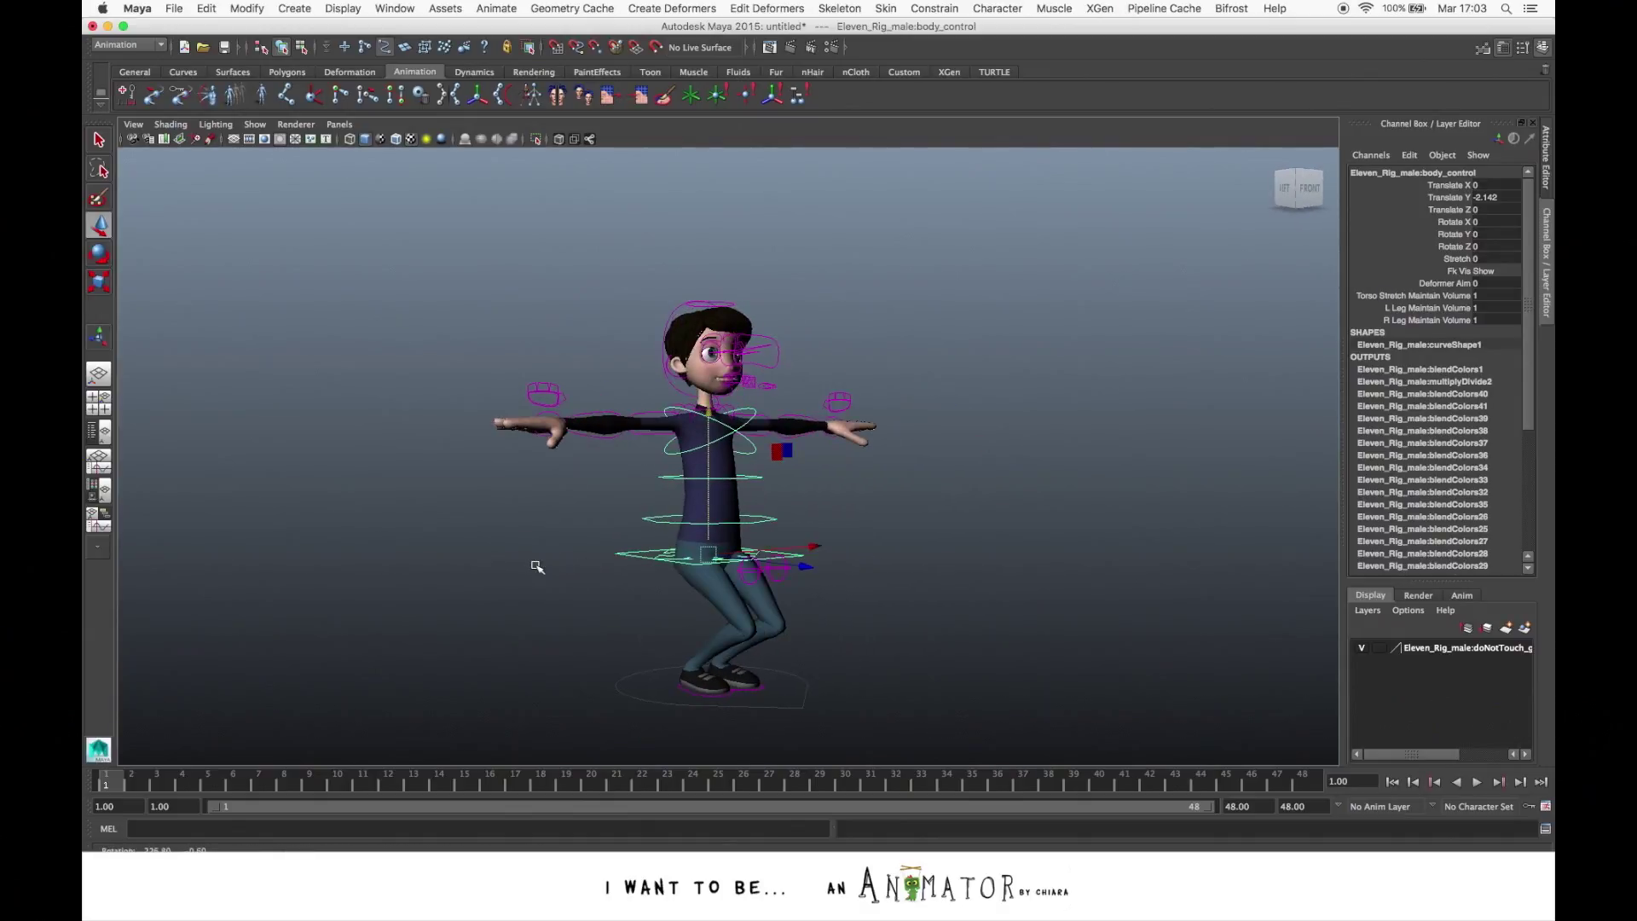
left_click_drag(862, 545, 807, 540, "alt")
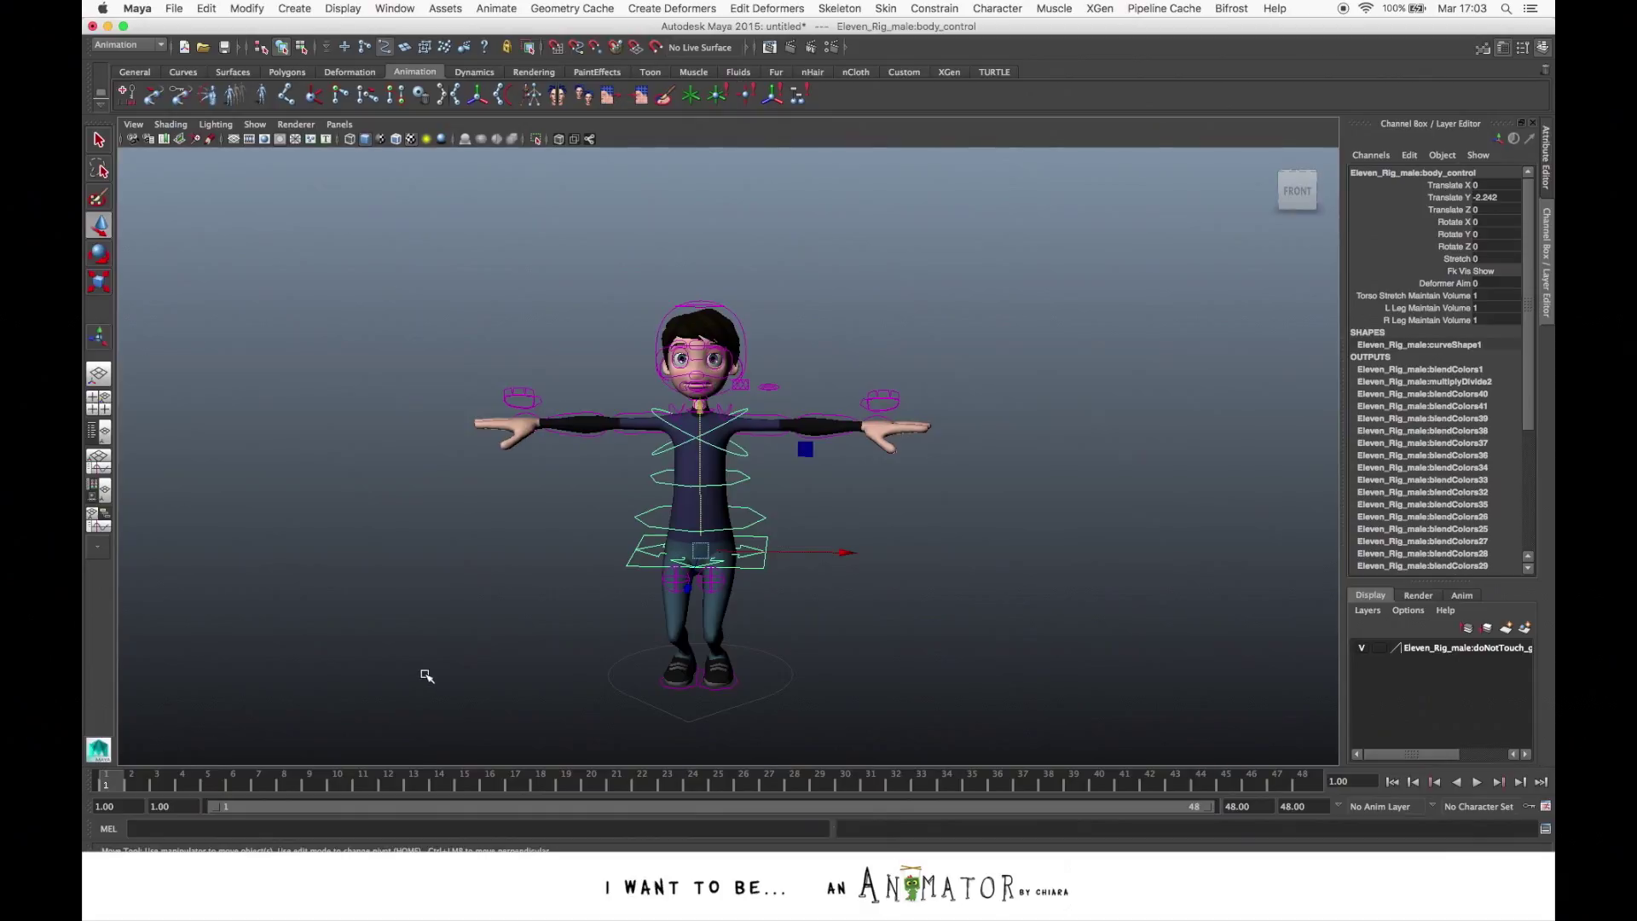
Key all body control channels at frame 1, undo that key, and key only the Translate and Rotate channels with Key Selected
key("s")
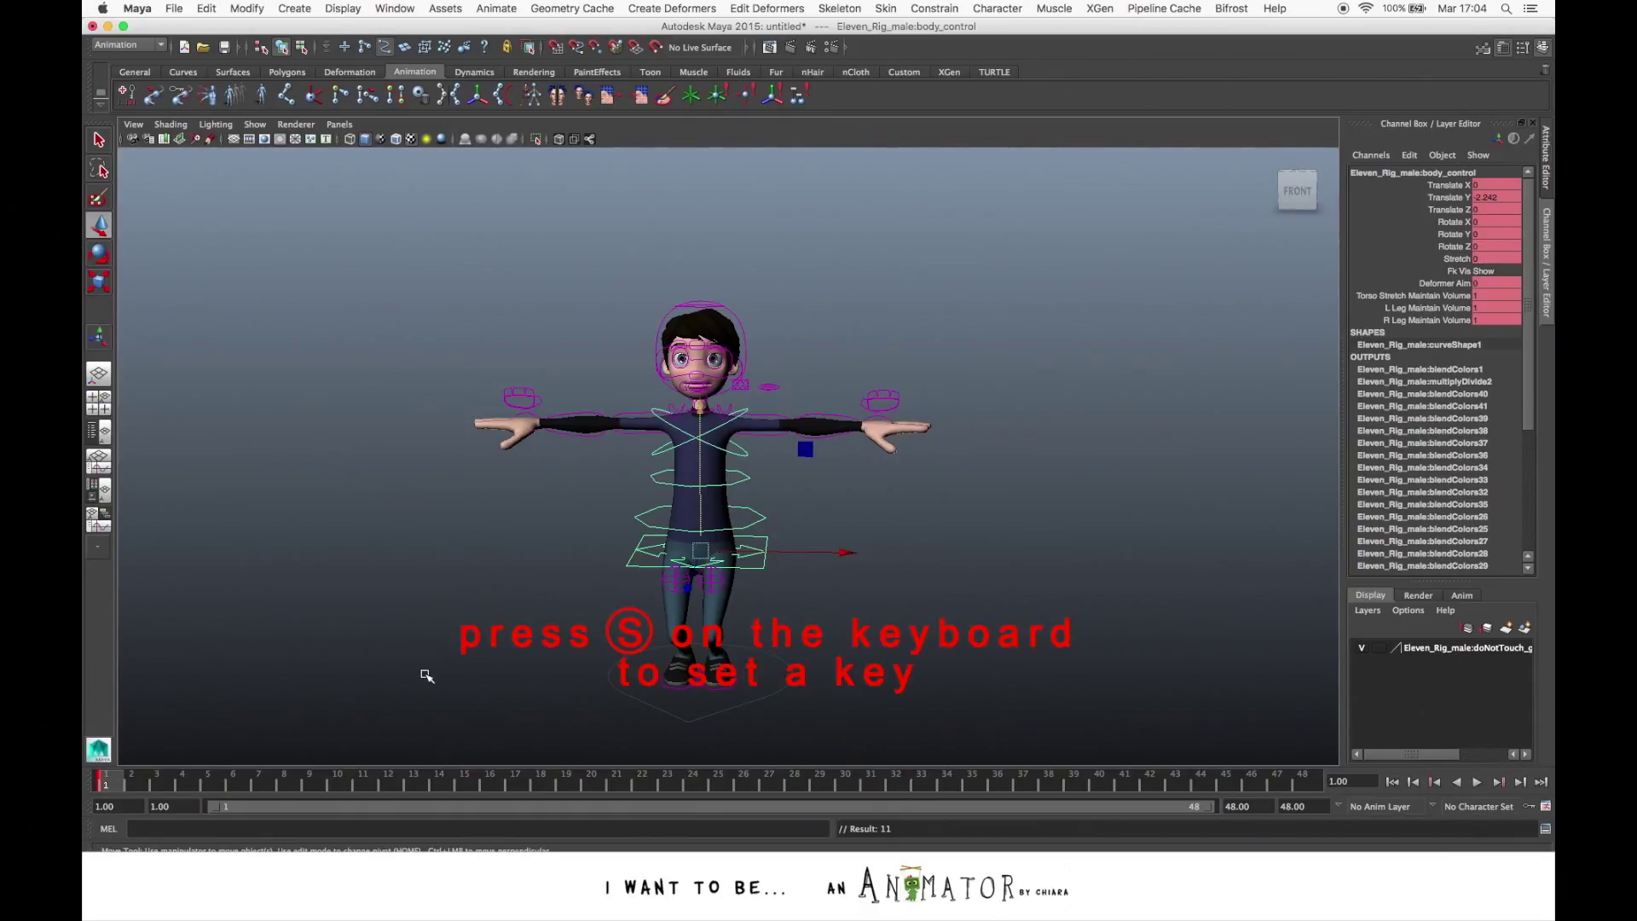
key("z")
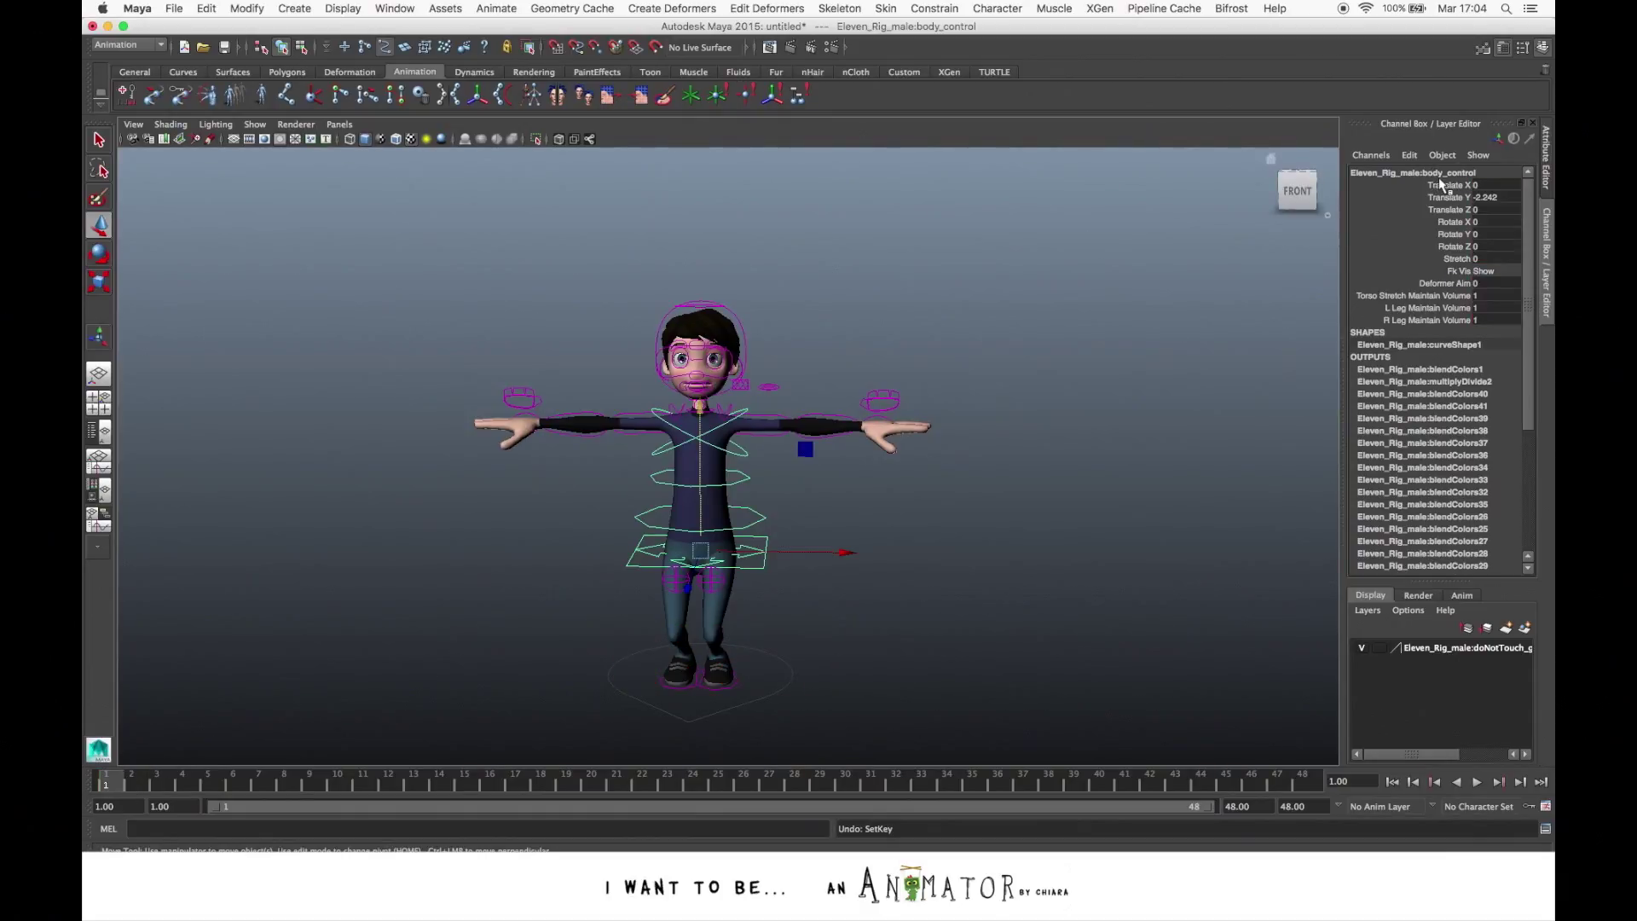
left_click_drag(1455, 186, 1461, 247)
right_click(1446, 253)
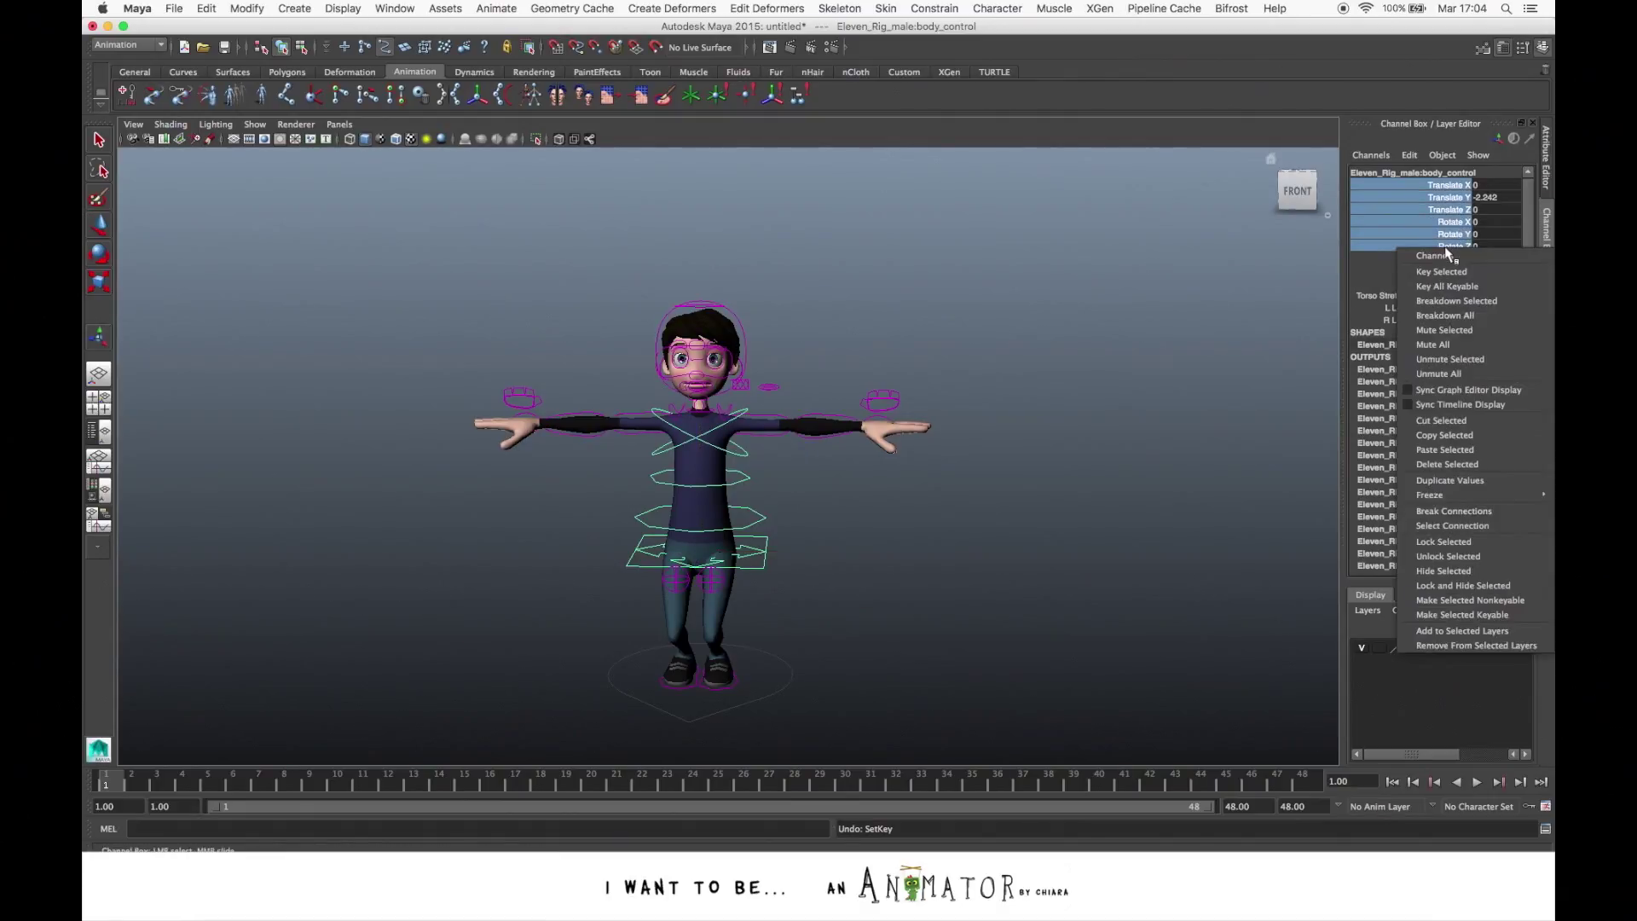
left_click(1492, 273)
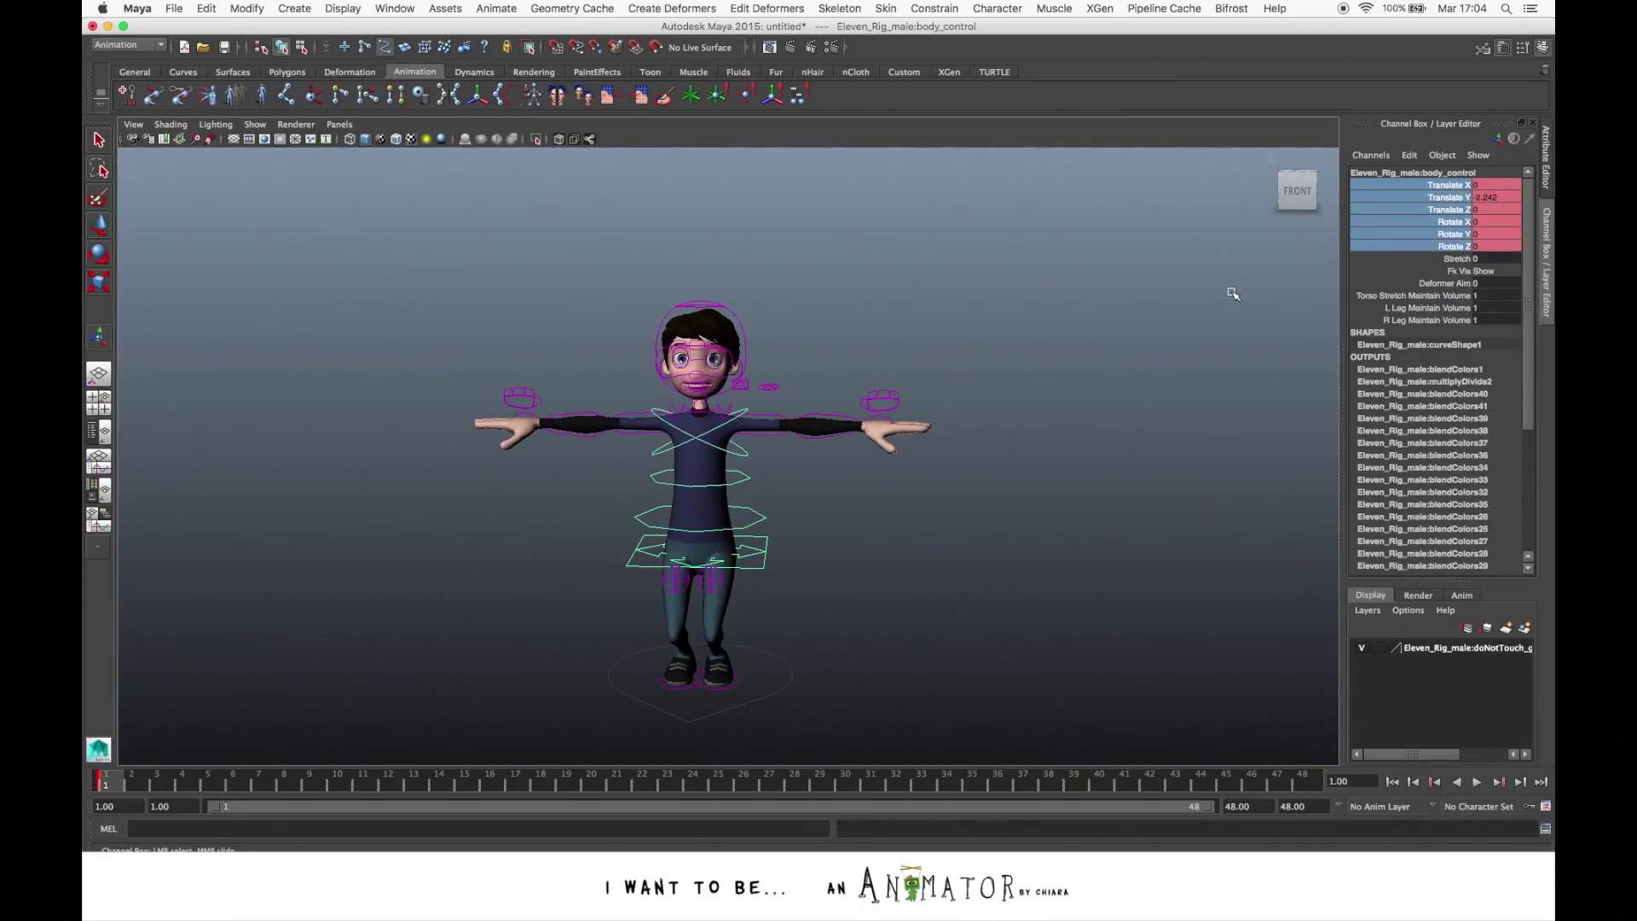
key("w")
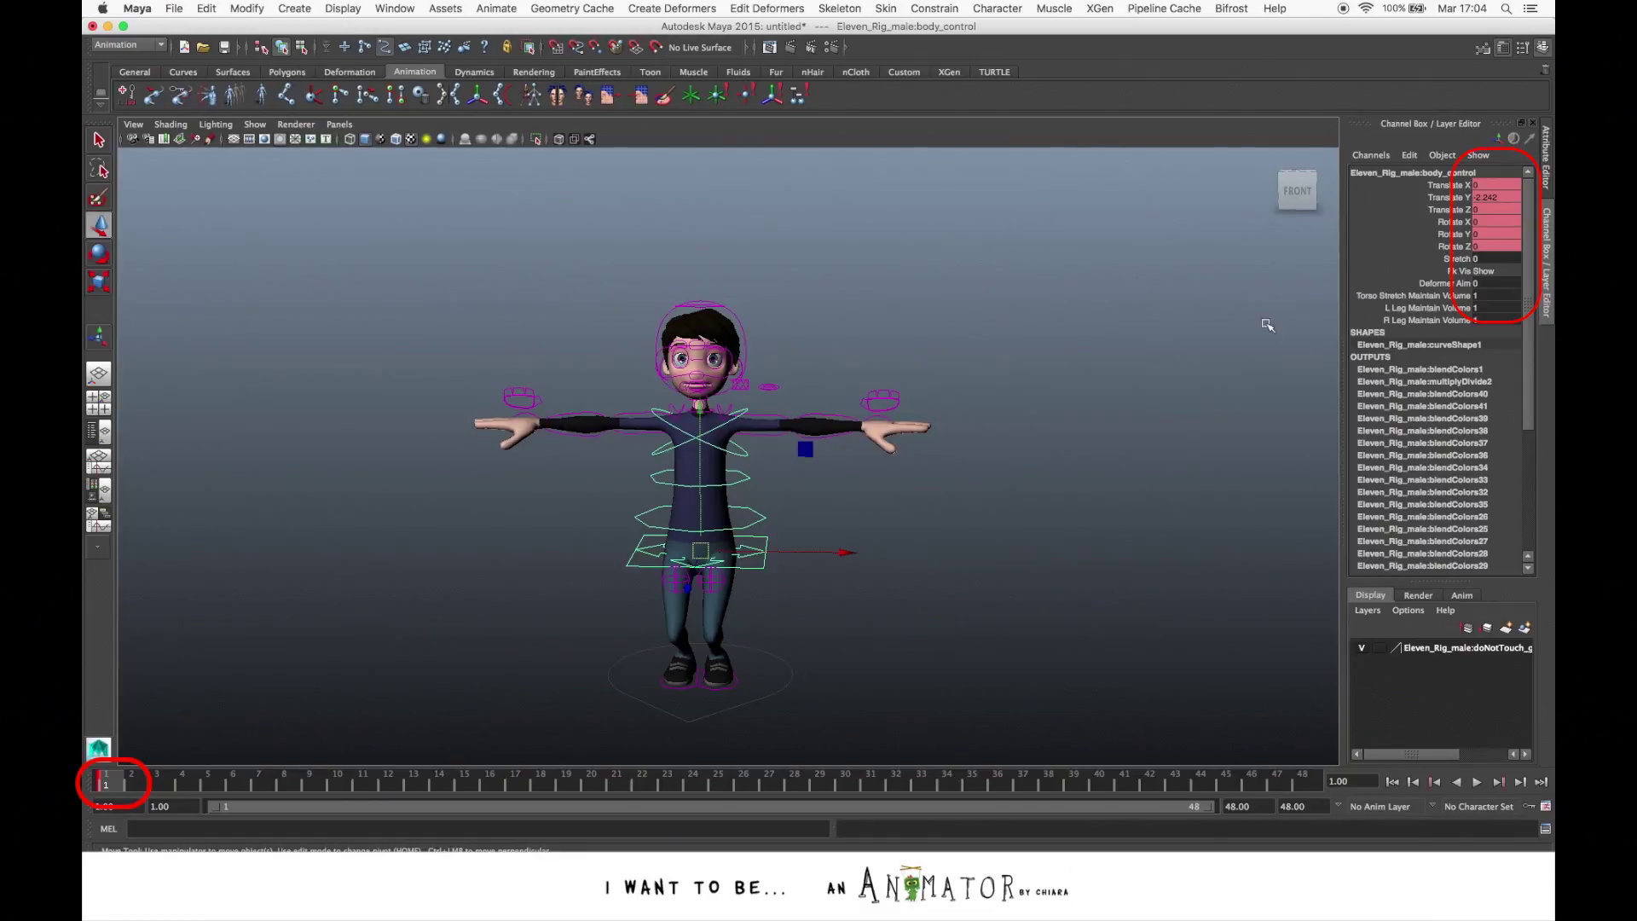
At frame 10, raise the body control to about -0.18 in Translate Y so the character stands, and key all its channels
left_click_drag(941, 507, 945, 500, "alt")
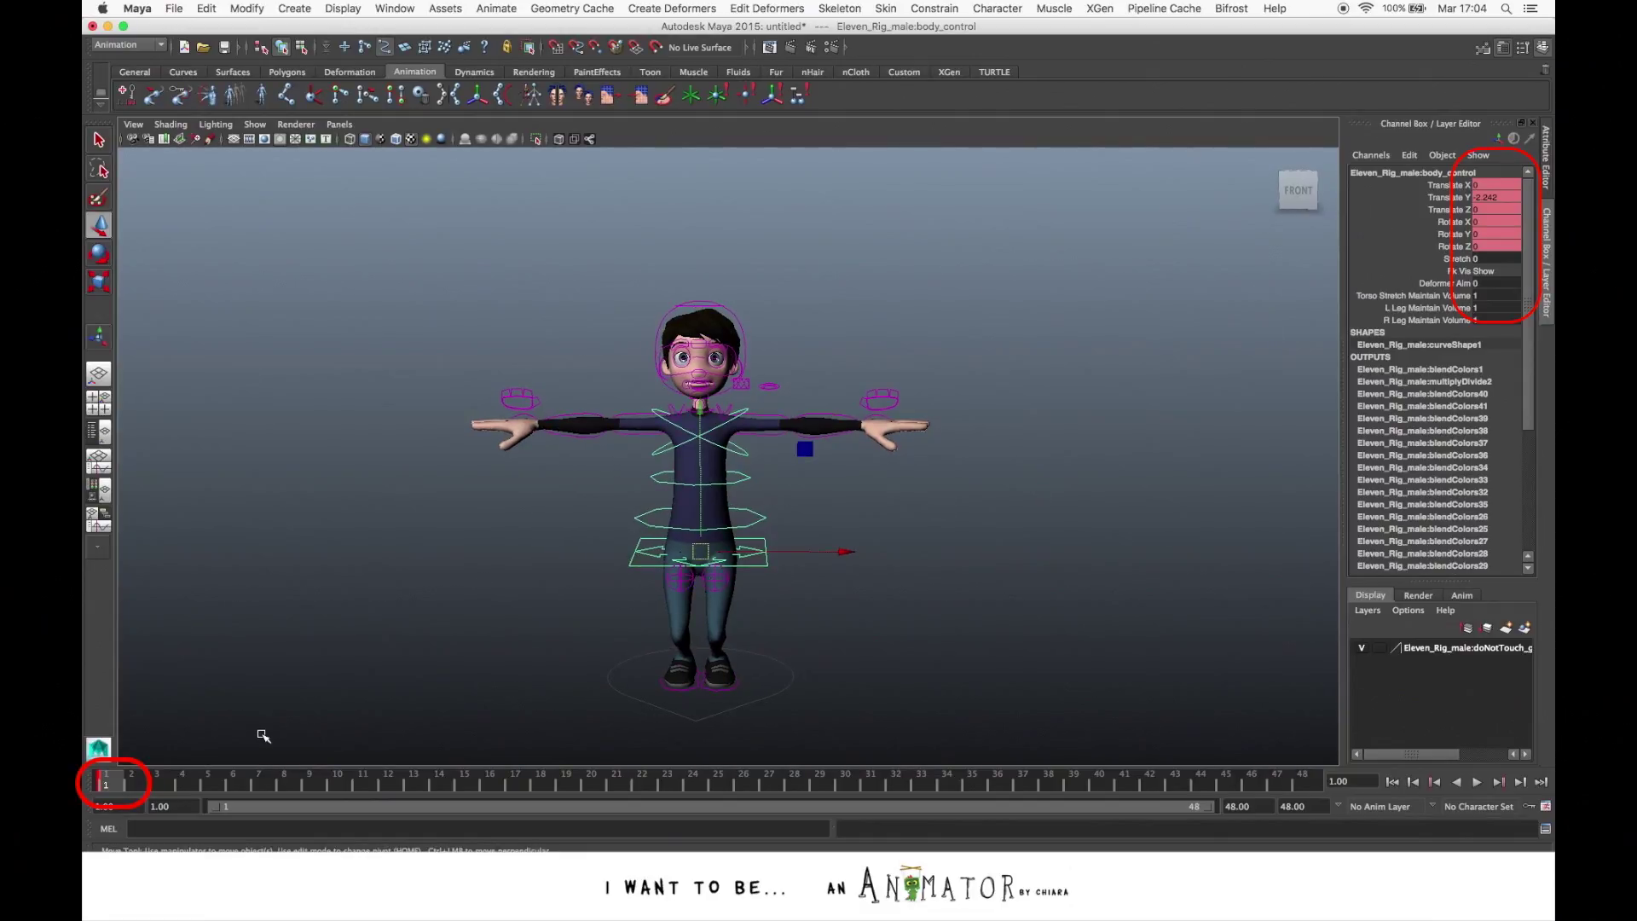
left_click_drag(139, 783, 337, 783)
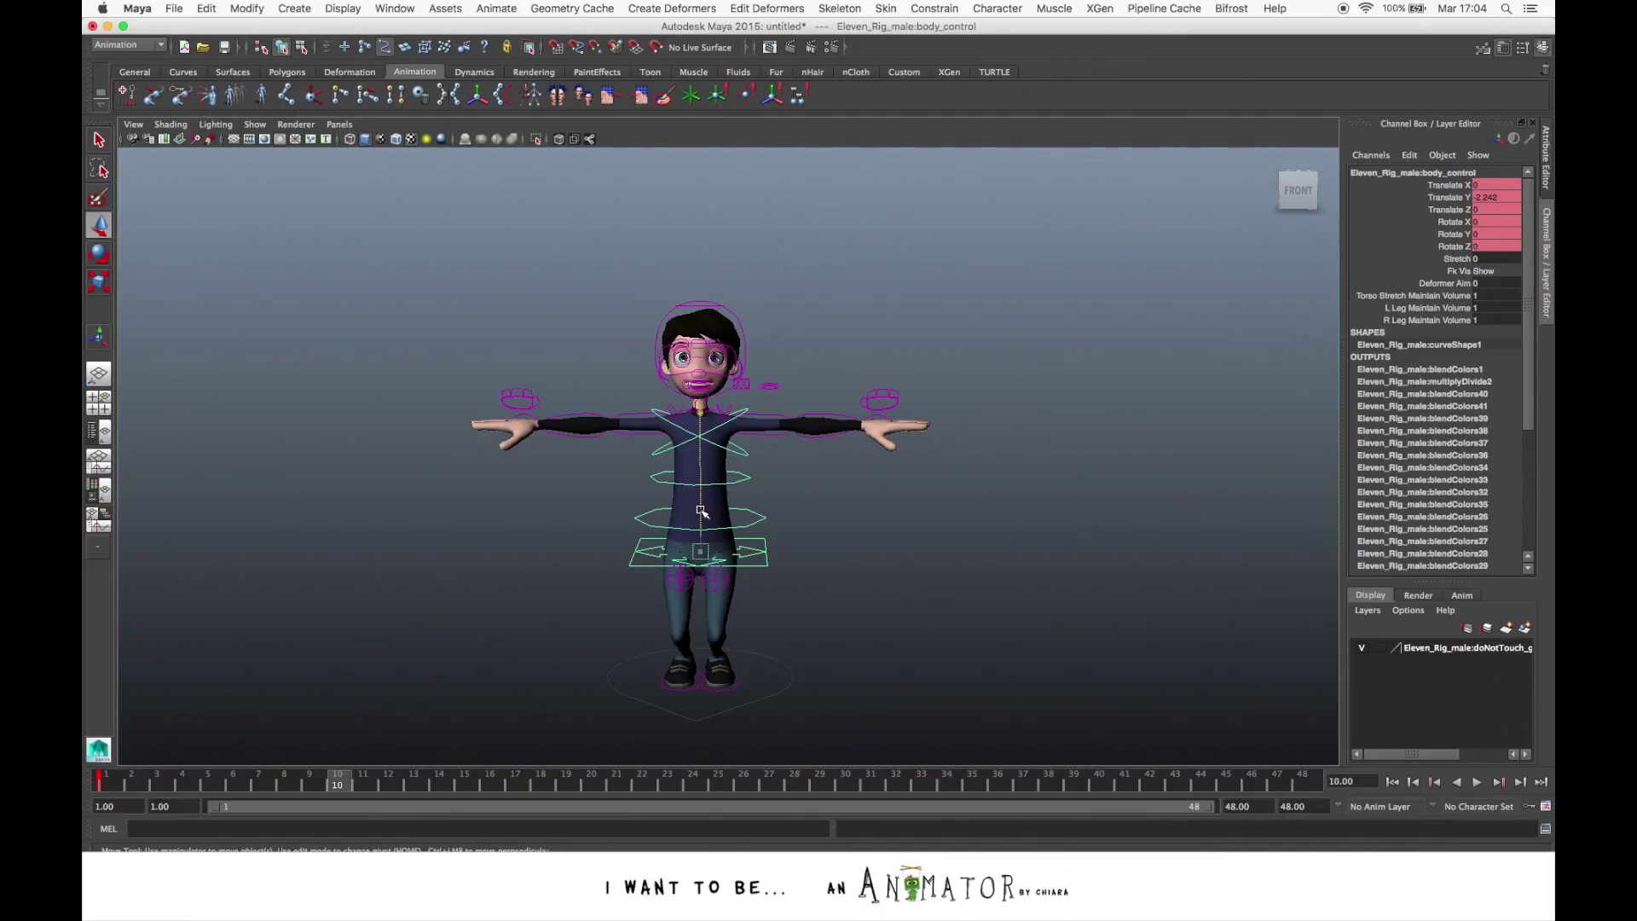
left_click_drag(701, 511, 702, 408)
left_click(700, 440)
key("ctrl+z")
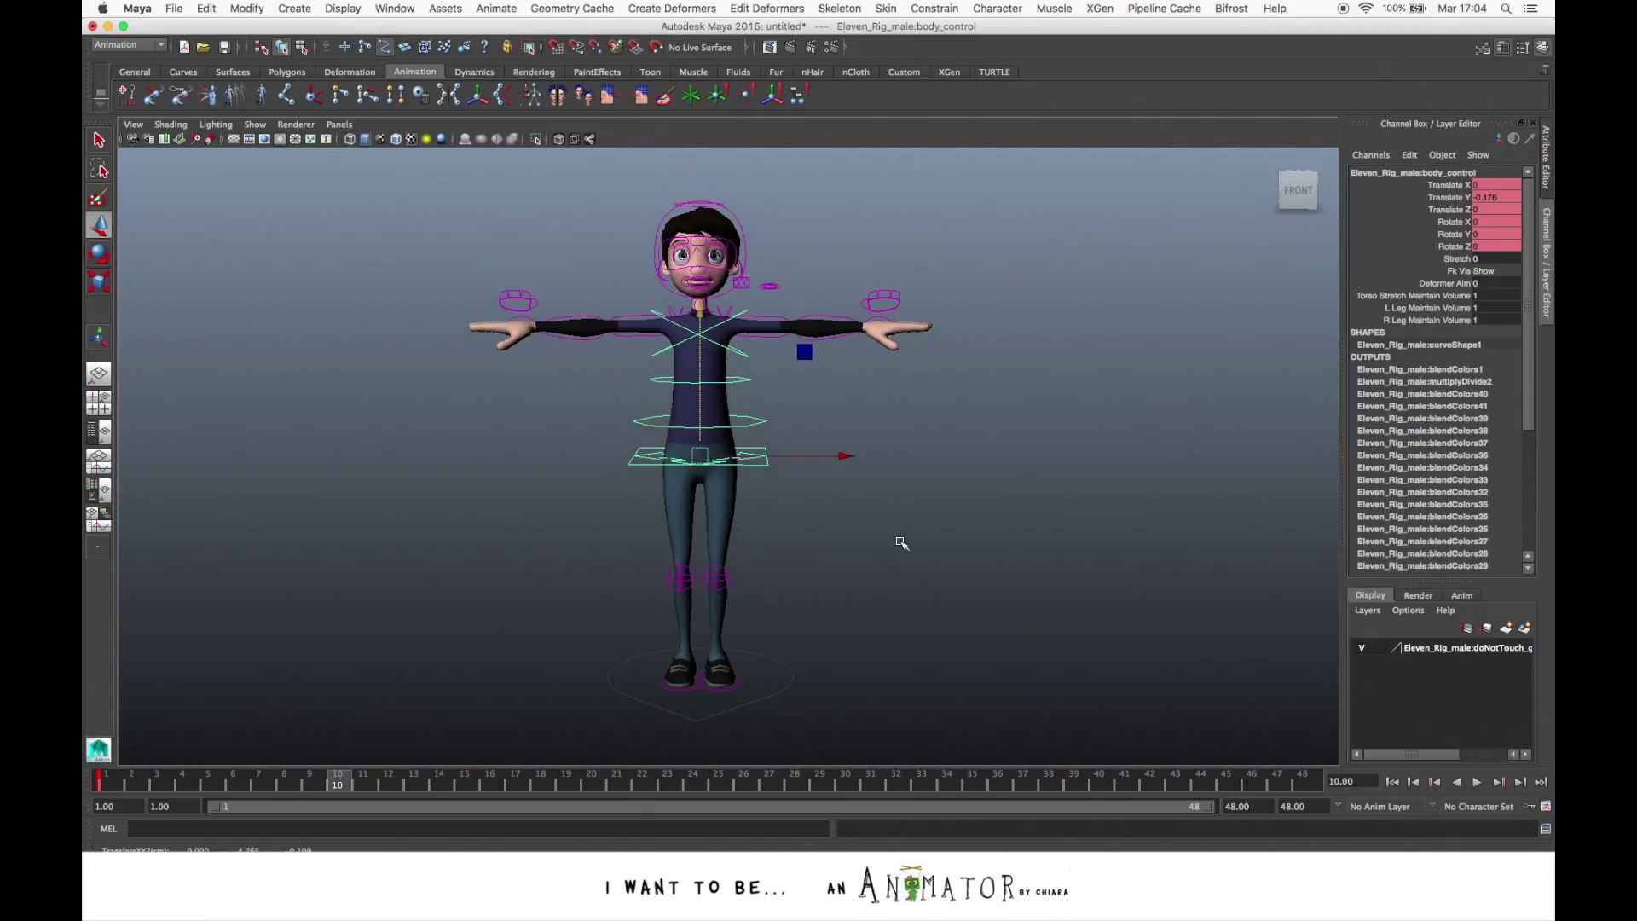
left_click_drag(882, 582, 941, 586, "alt")
left_click(832, 667)
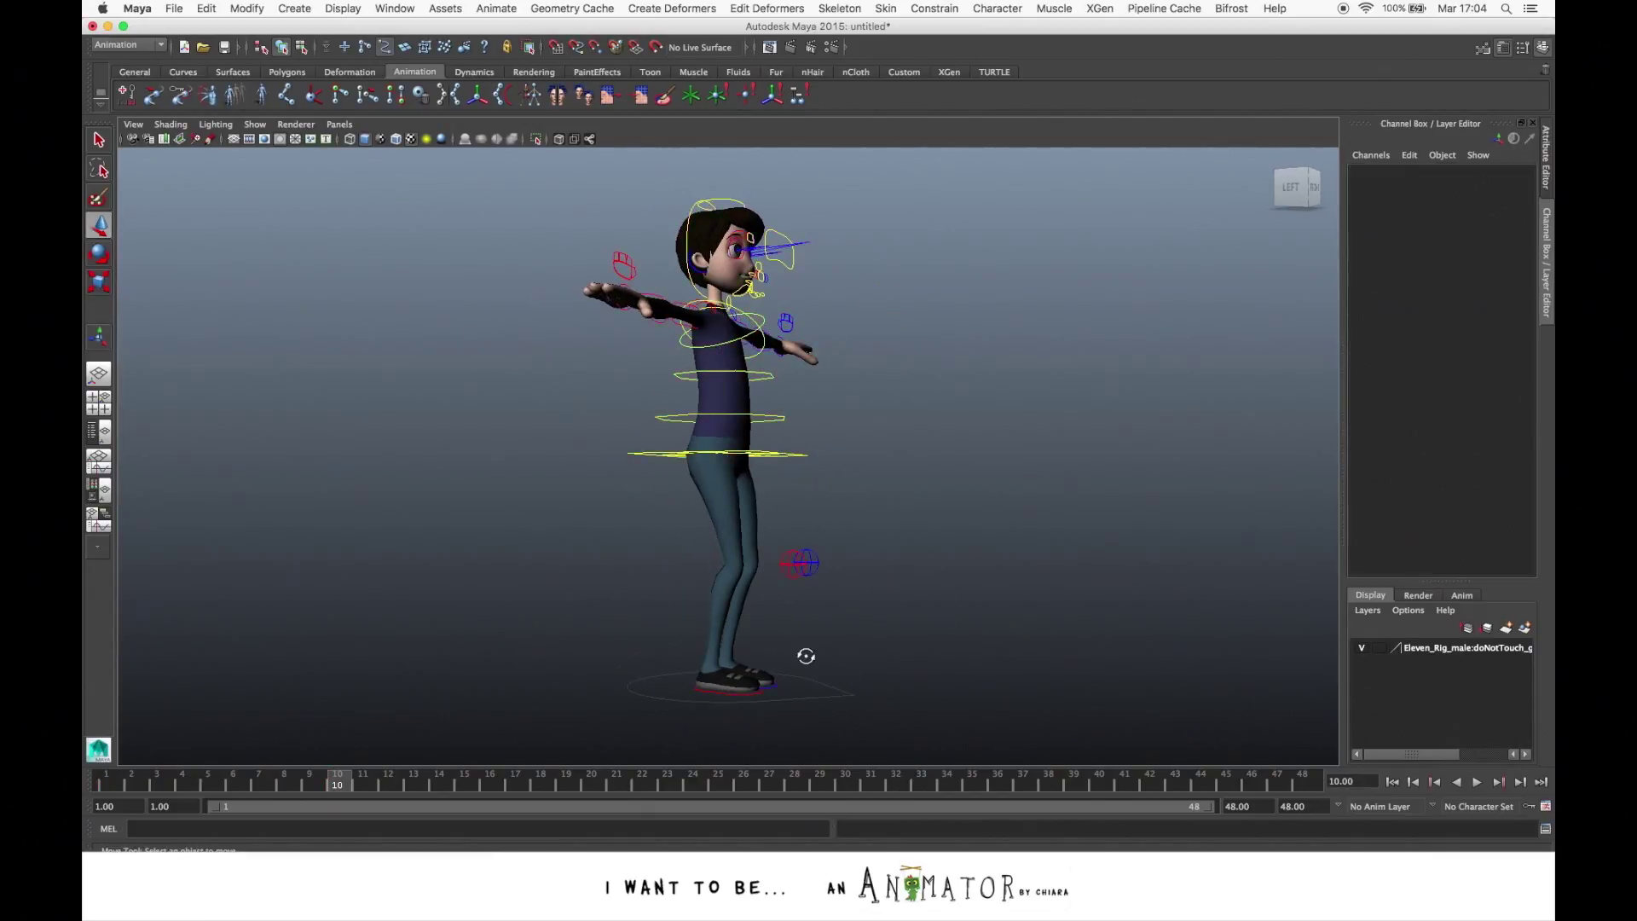
left_click_drag(806, 656, 687, 657, "alt")
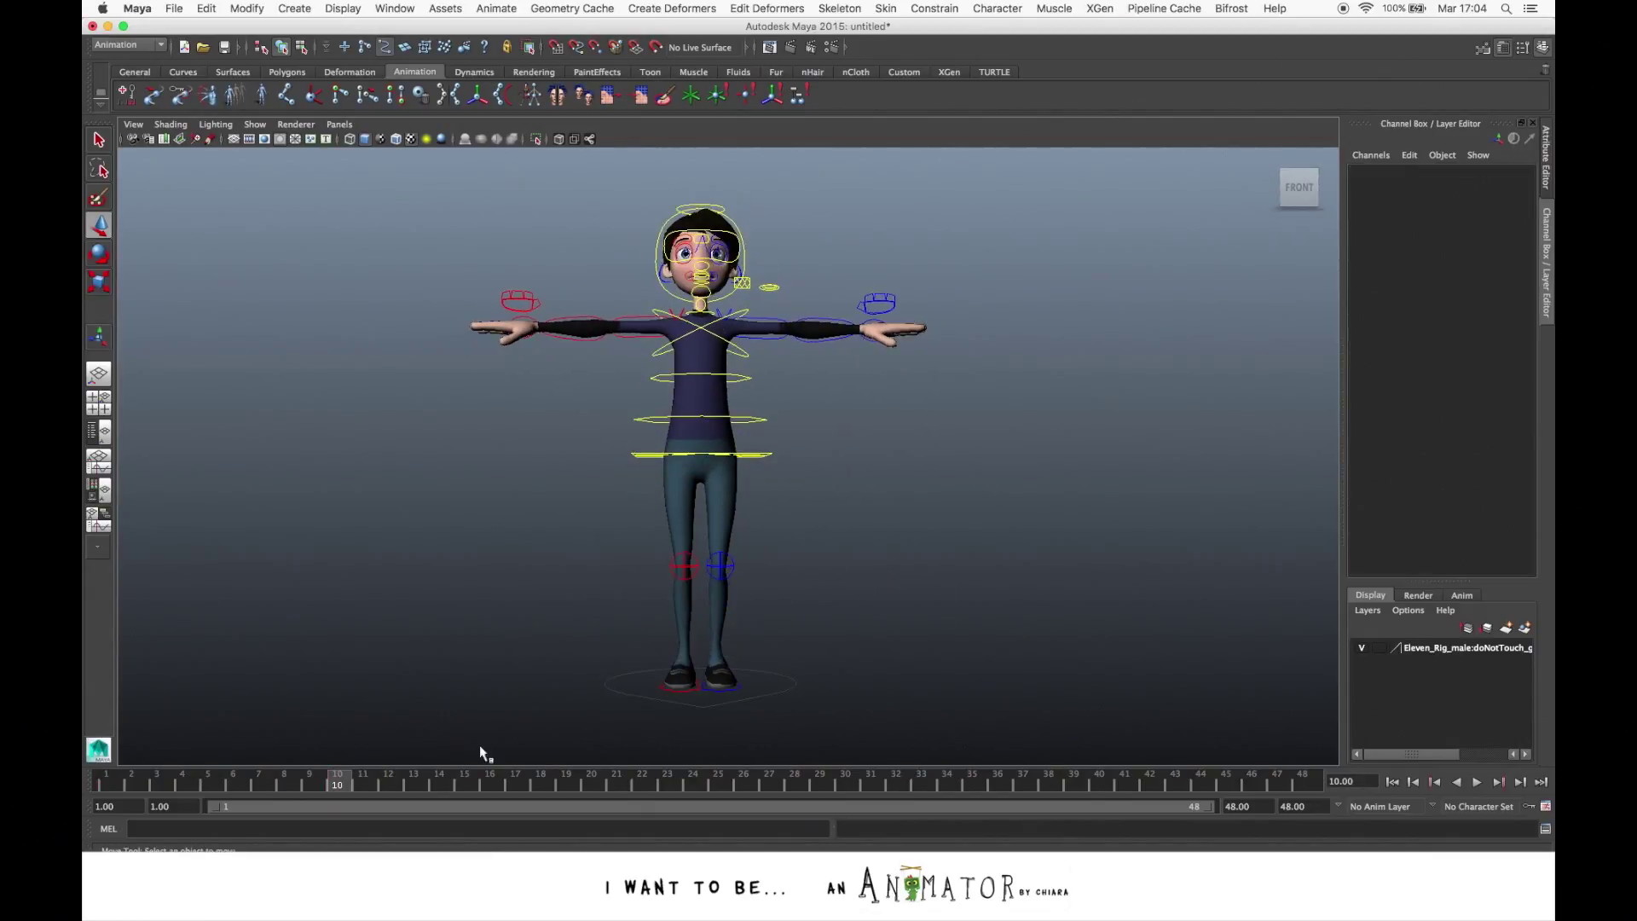
left_click(765, 454)
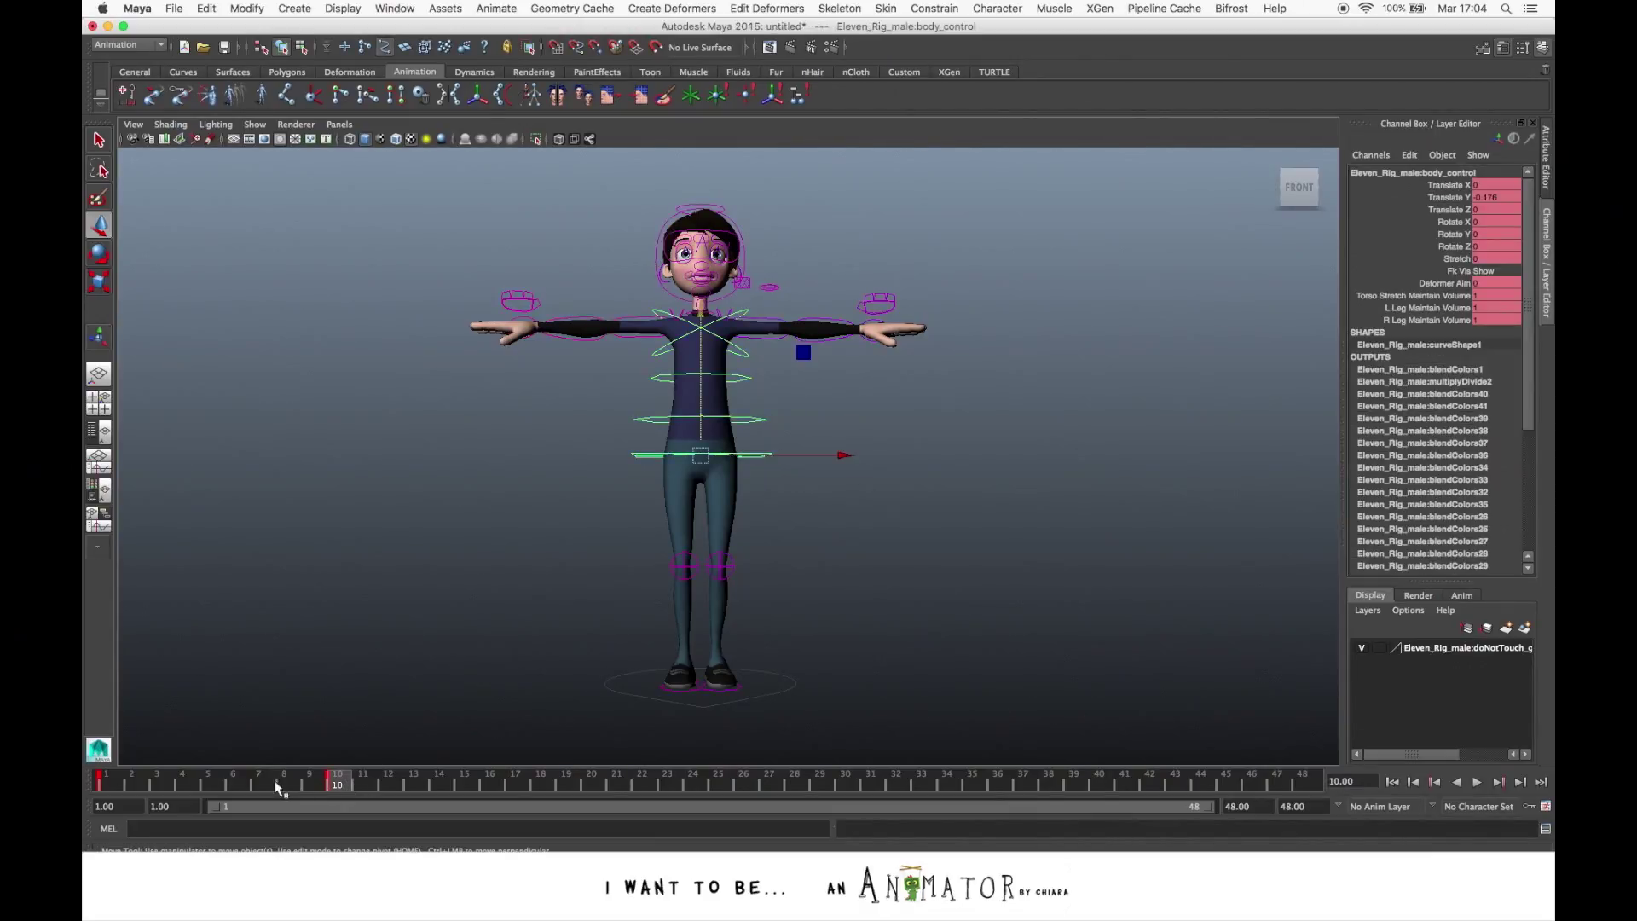
Try moving the body control sideways along X twice at frame 10, undoing each move, and clear the selection
key("z")
key("z")
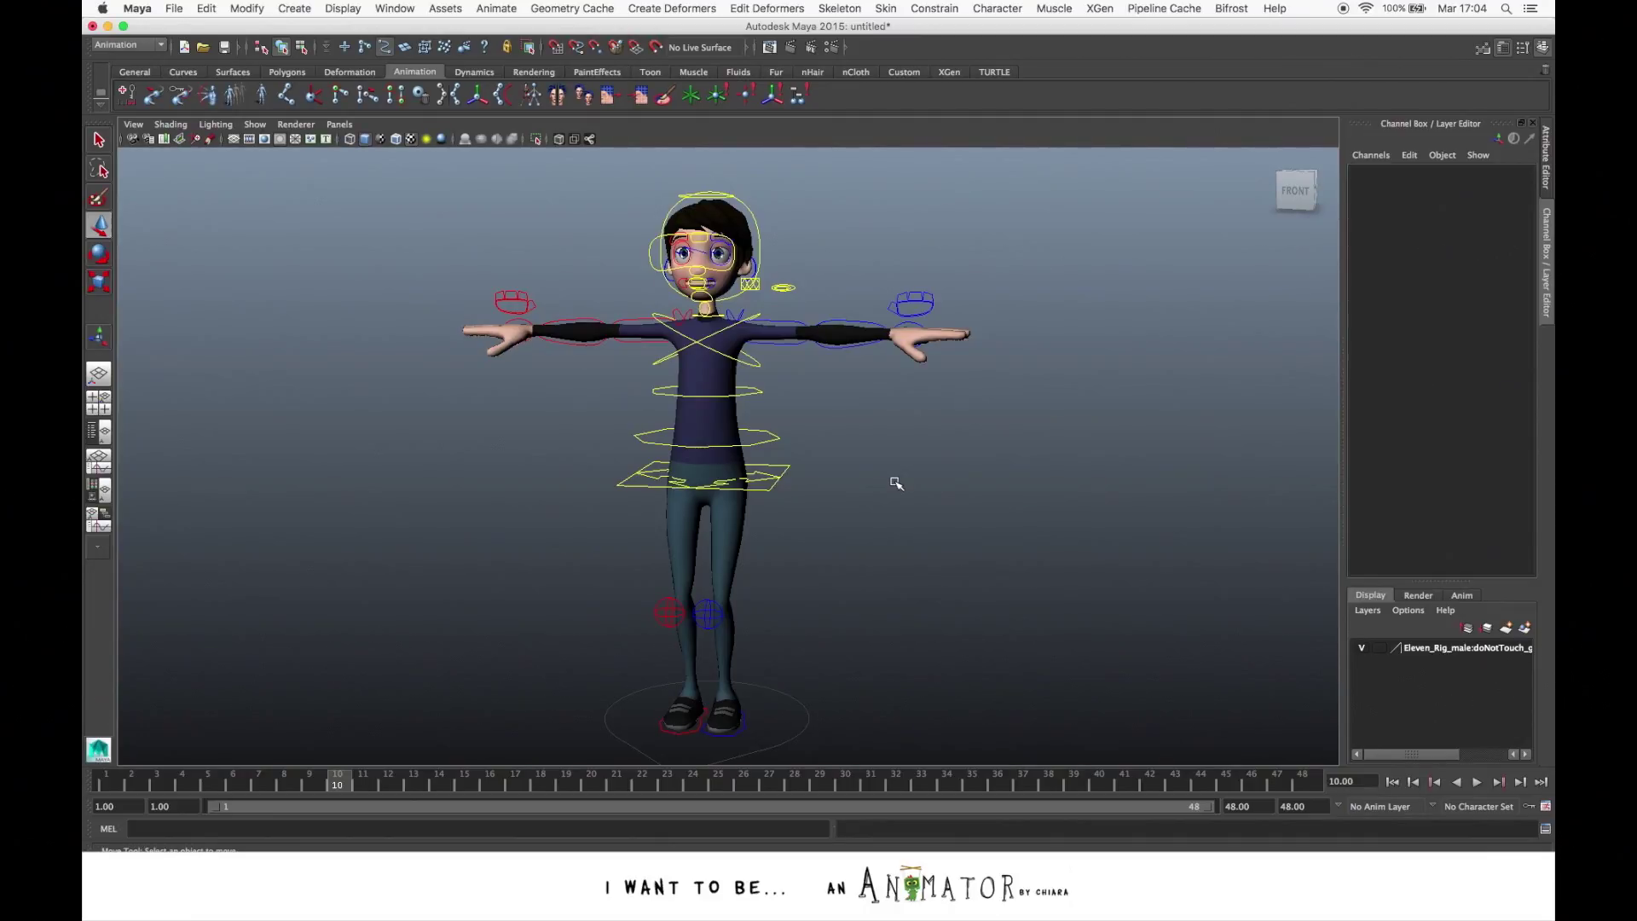
left_click(786, 471)
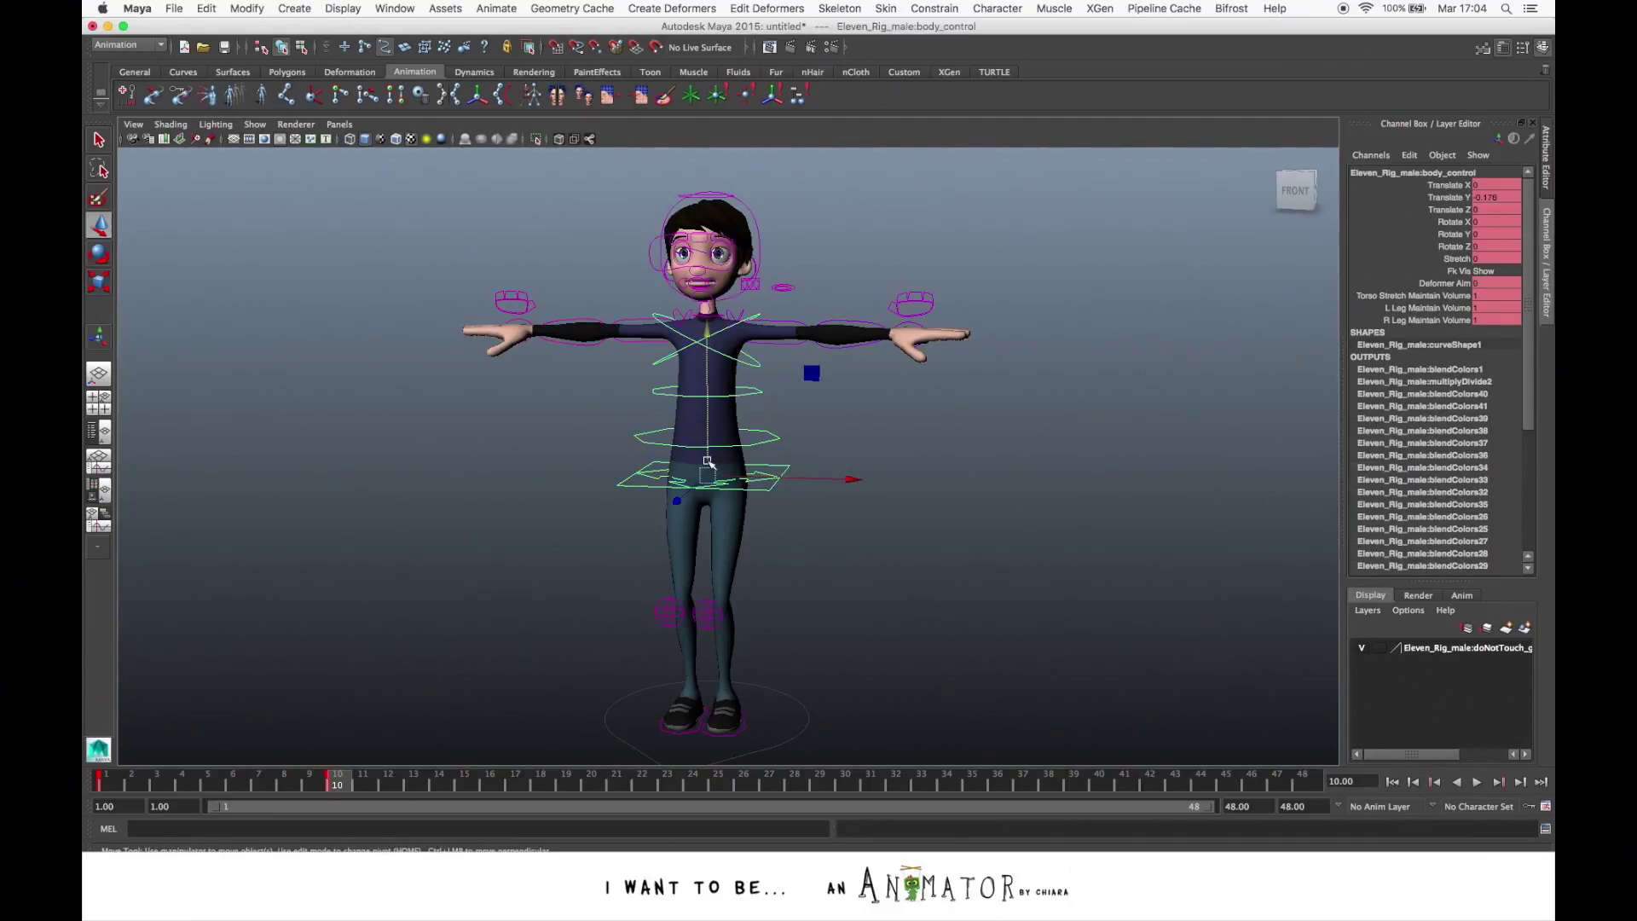
left_click_drag(849, 480, 985, 497)
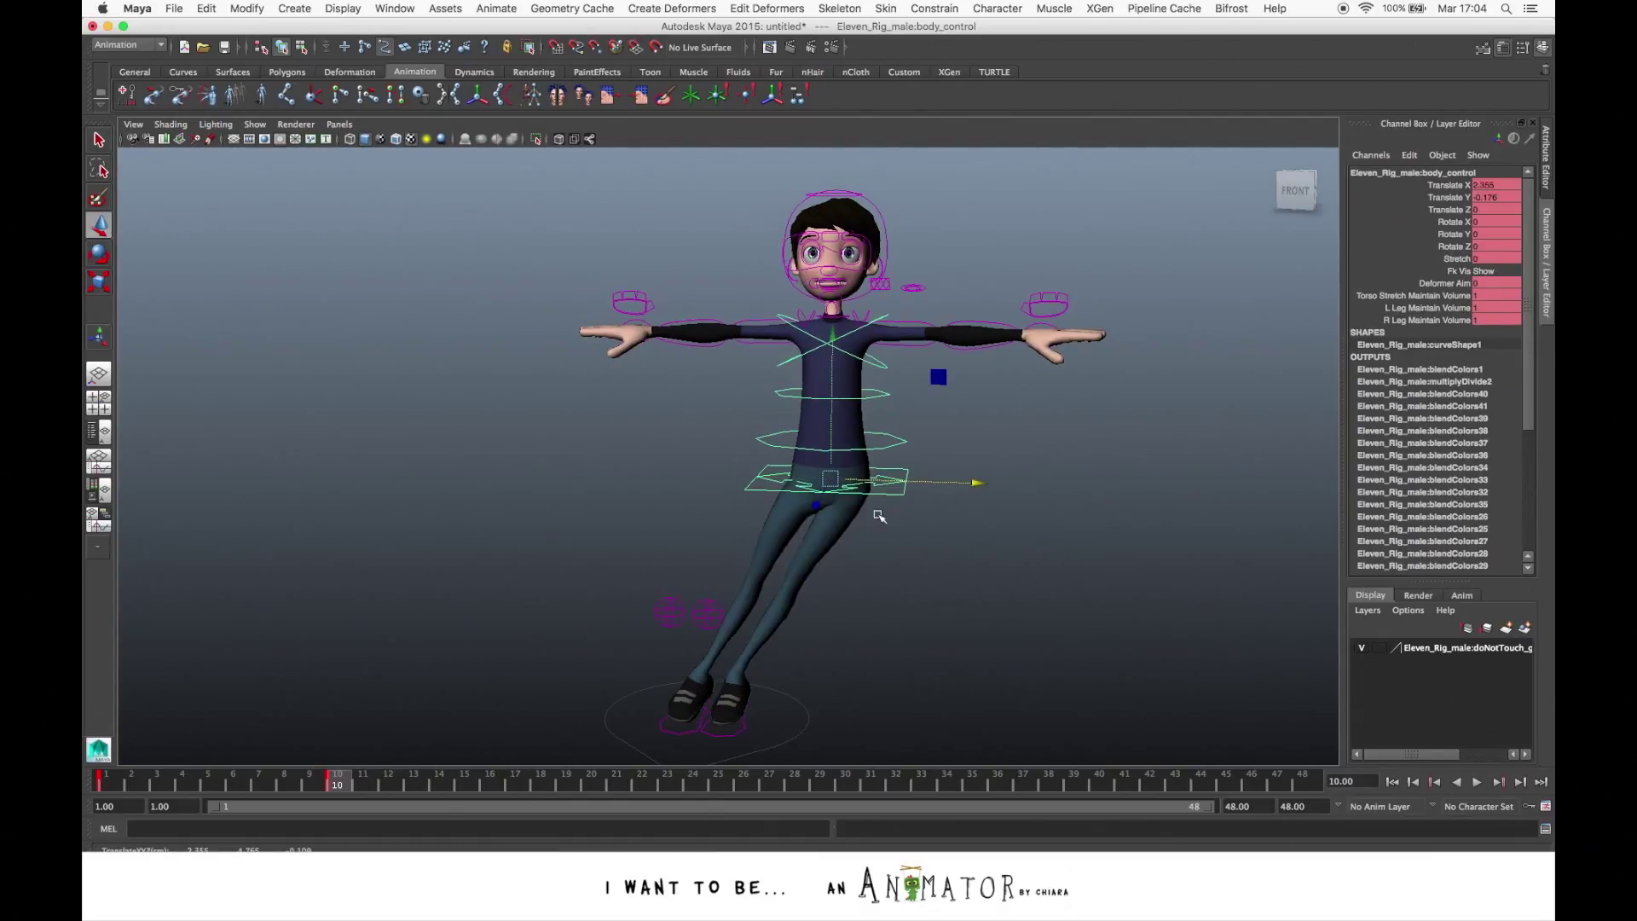
key("ctrl+z")
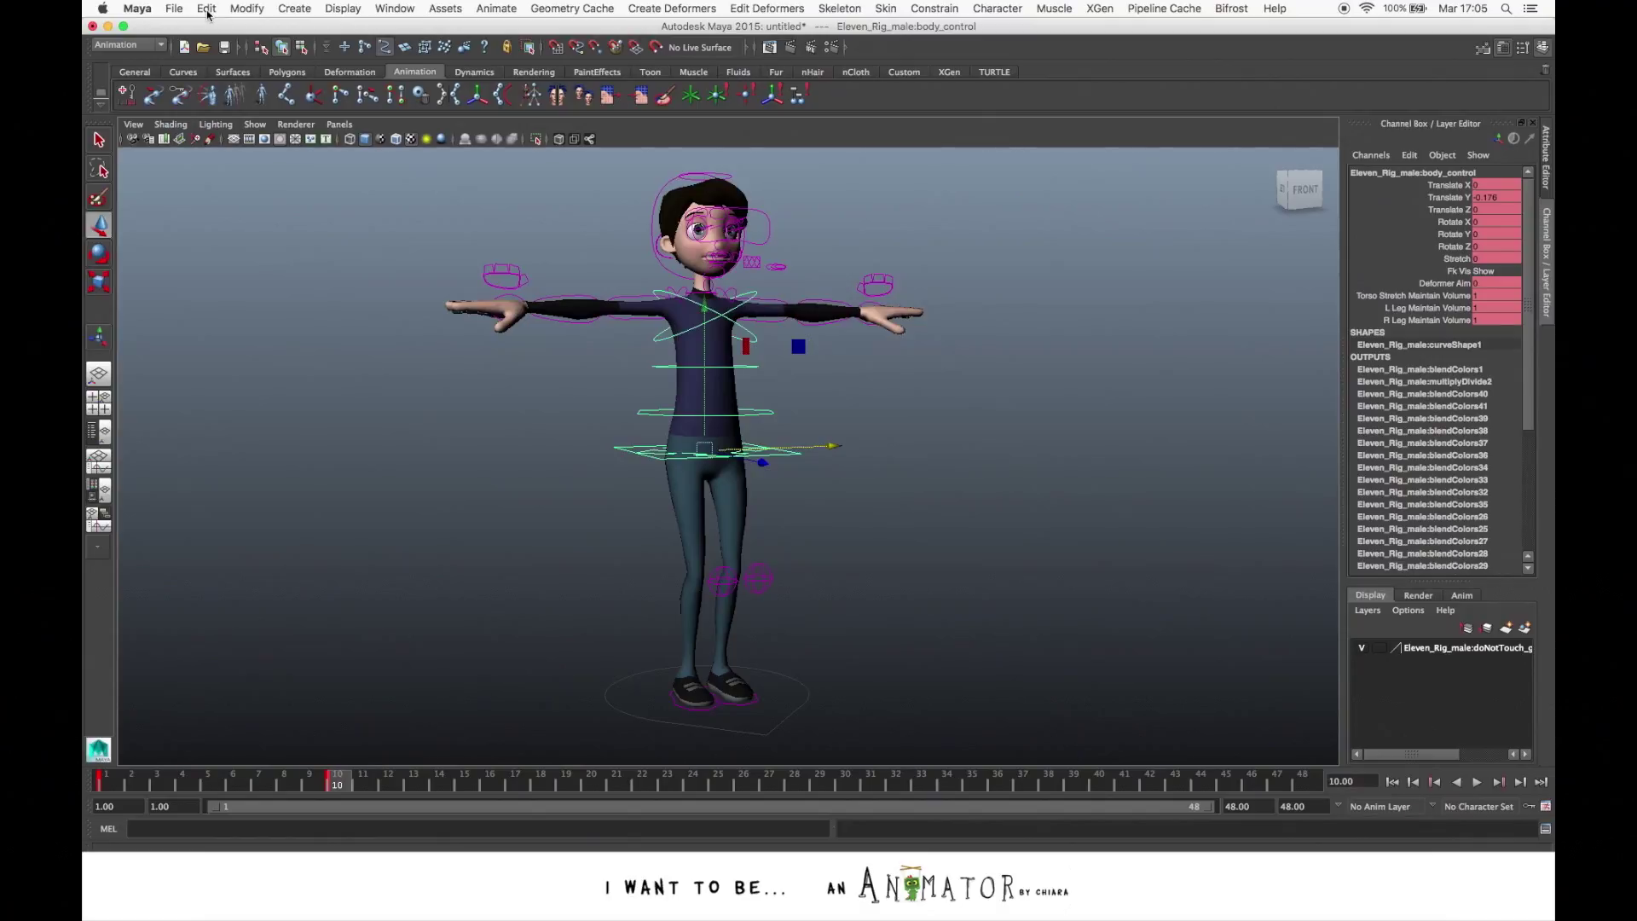
left_click_drag(852, 445, 946, 446)
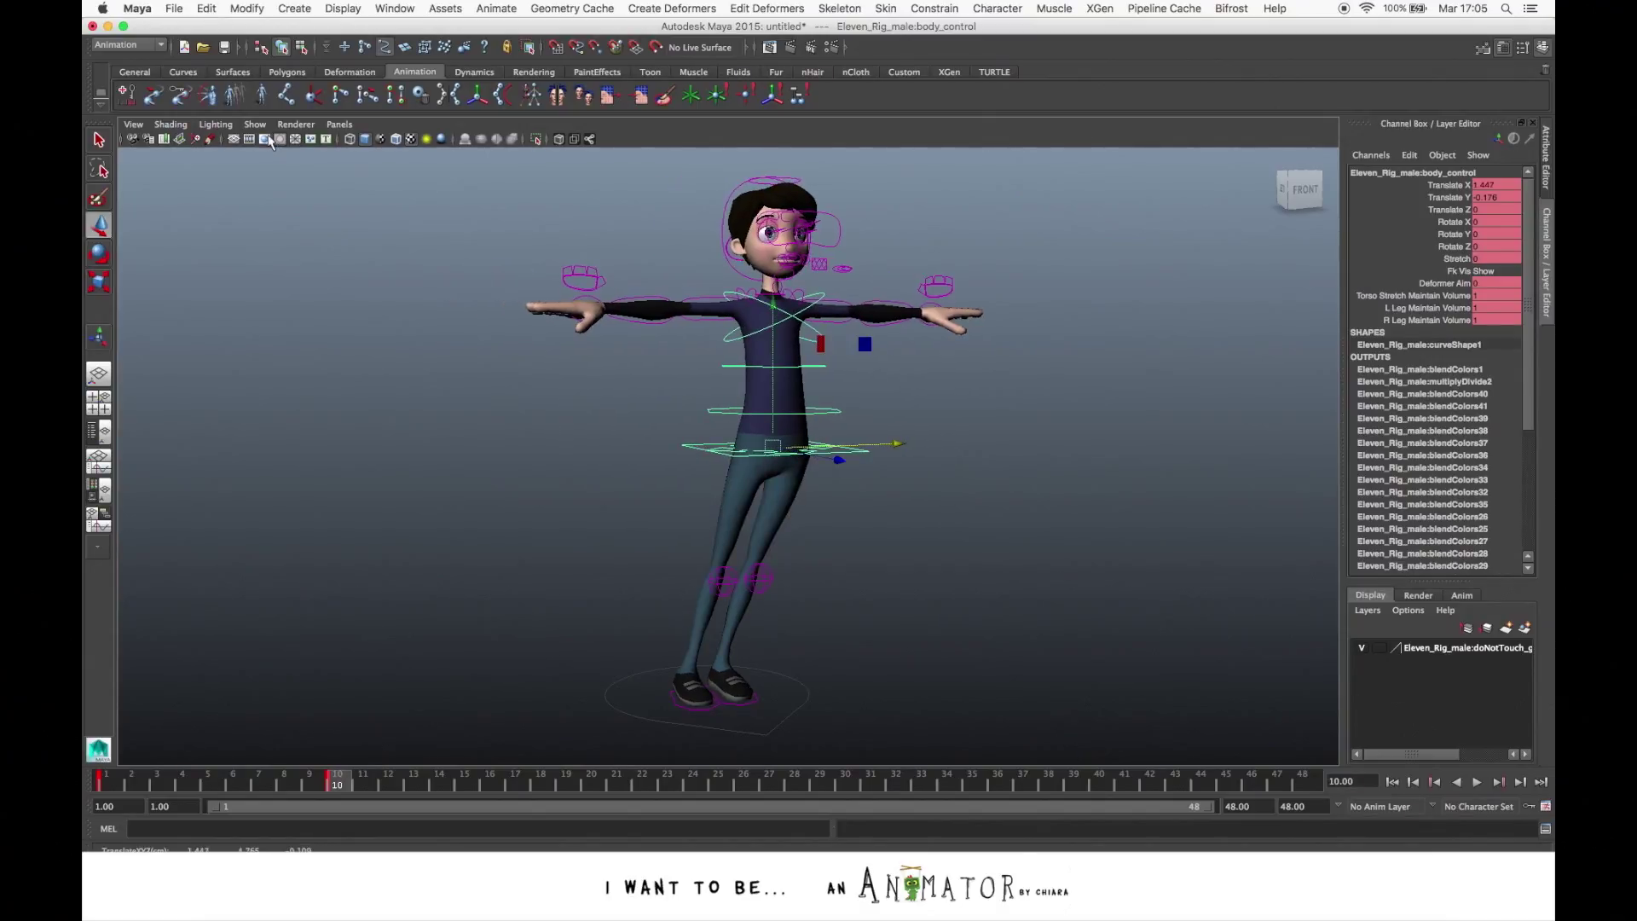
left_click(208, 9)
left_click(236, 35)
left_click(642, 595)
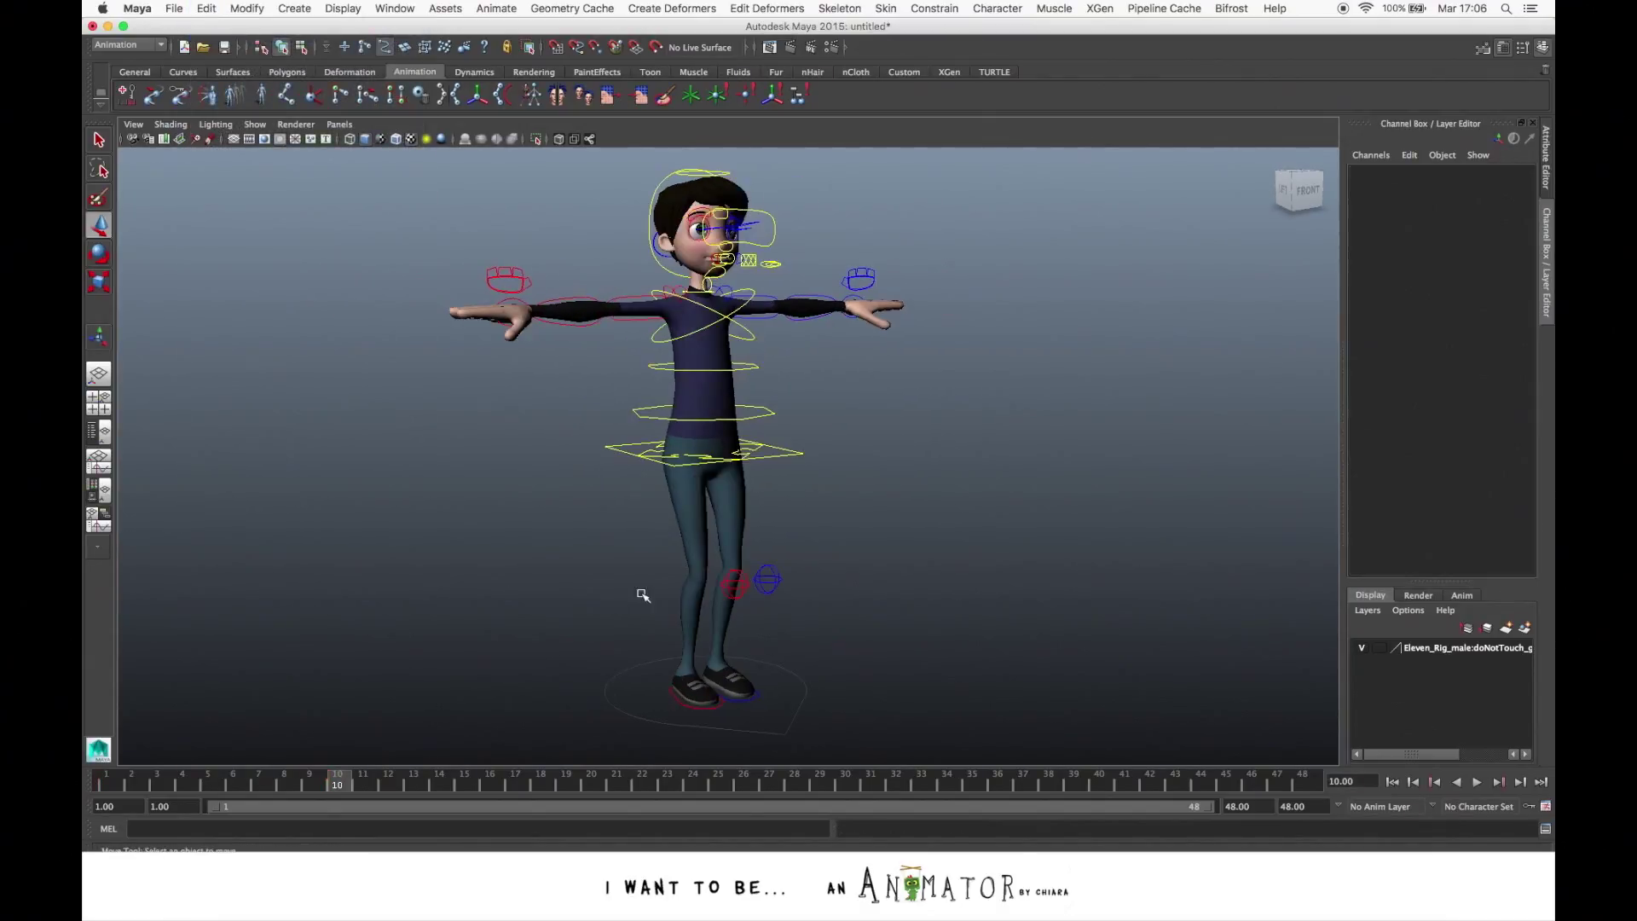
Reselect the body control, compare its poses at frames 1 and 10, and at frame 21 lower and key it at about -3.16 in Translate Y
left_click(675, 469)
left_click_drag(629, 518, 650, 518, "alt")
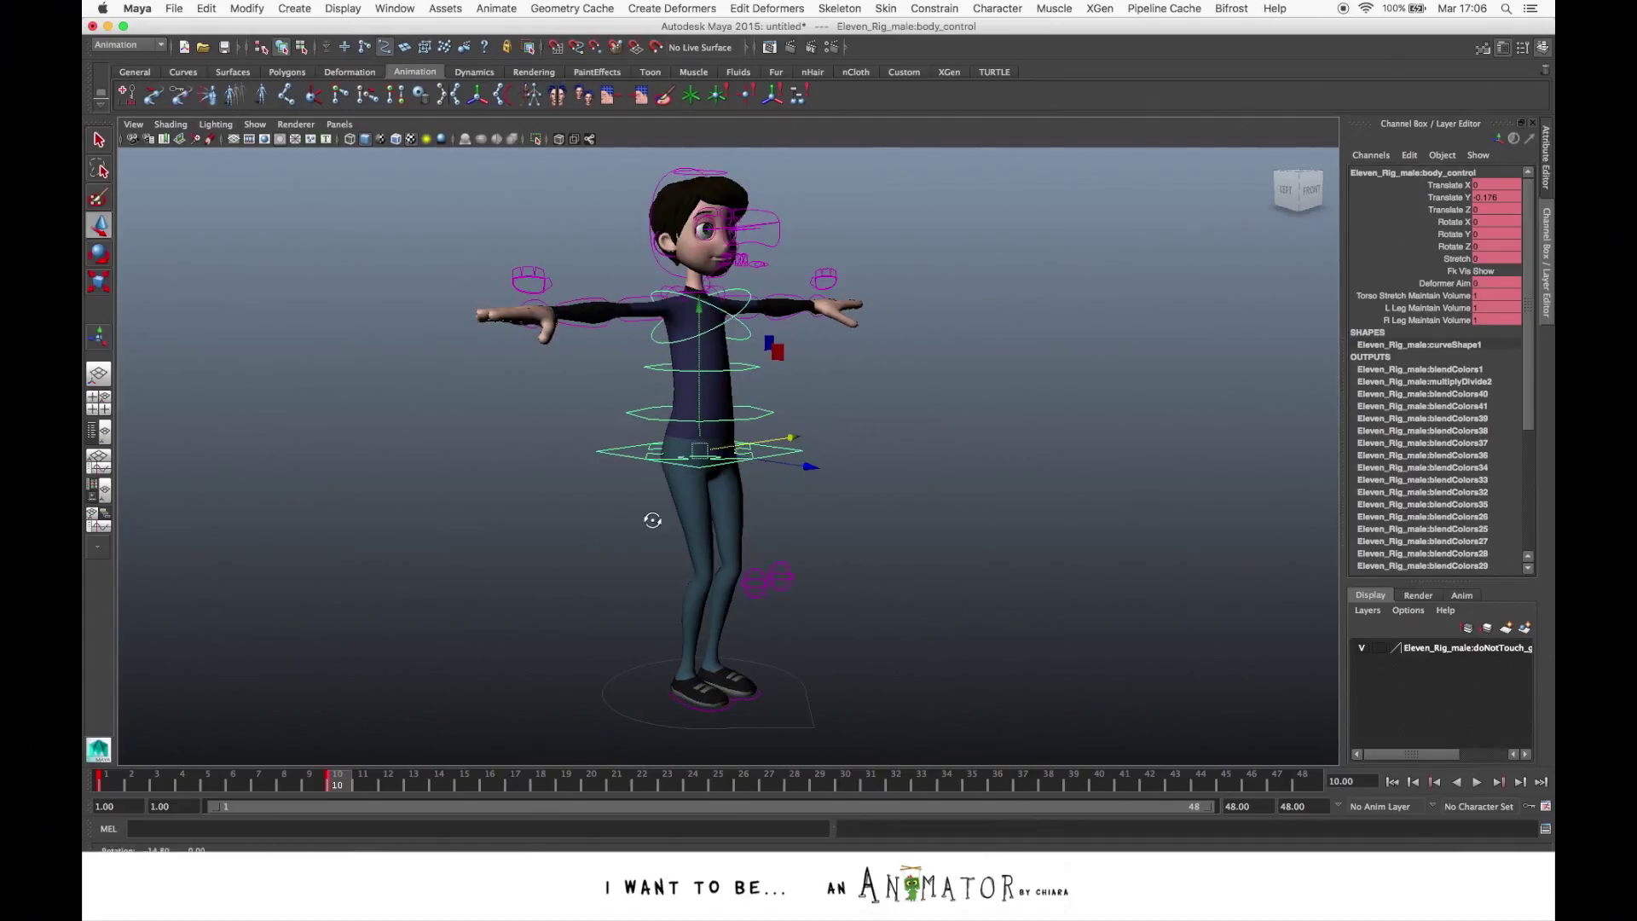
left_click(104, 780)
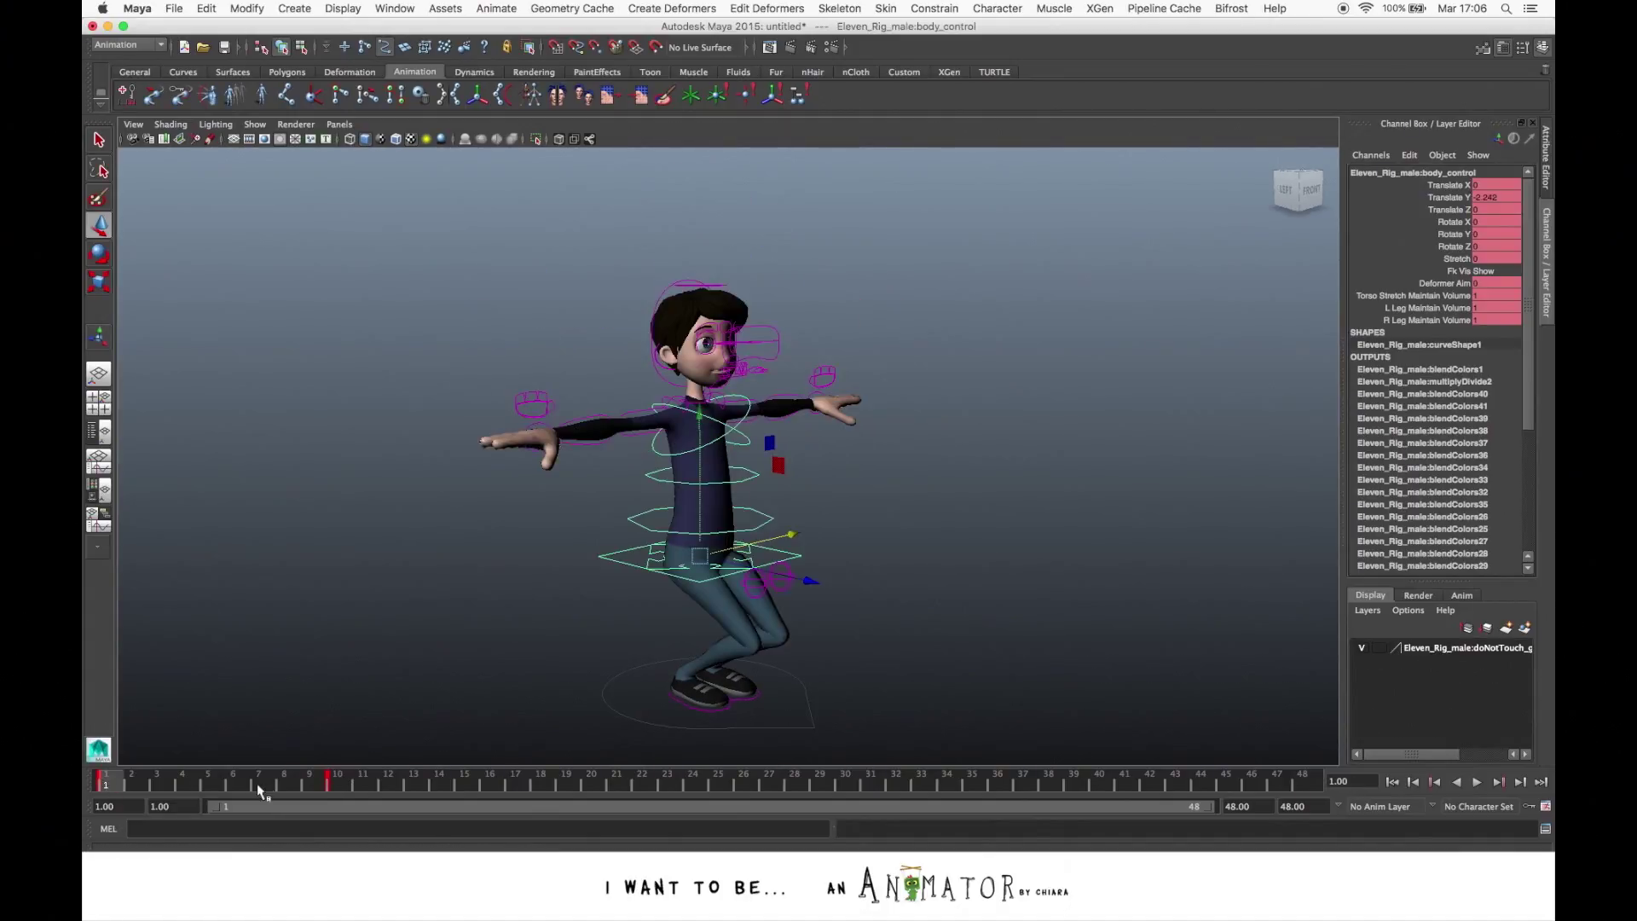
left_click(332, 780)
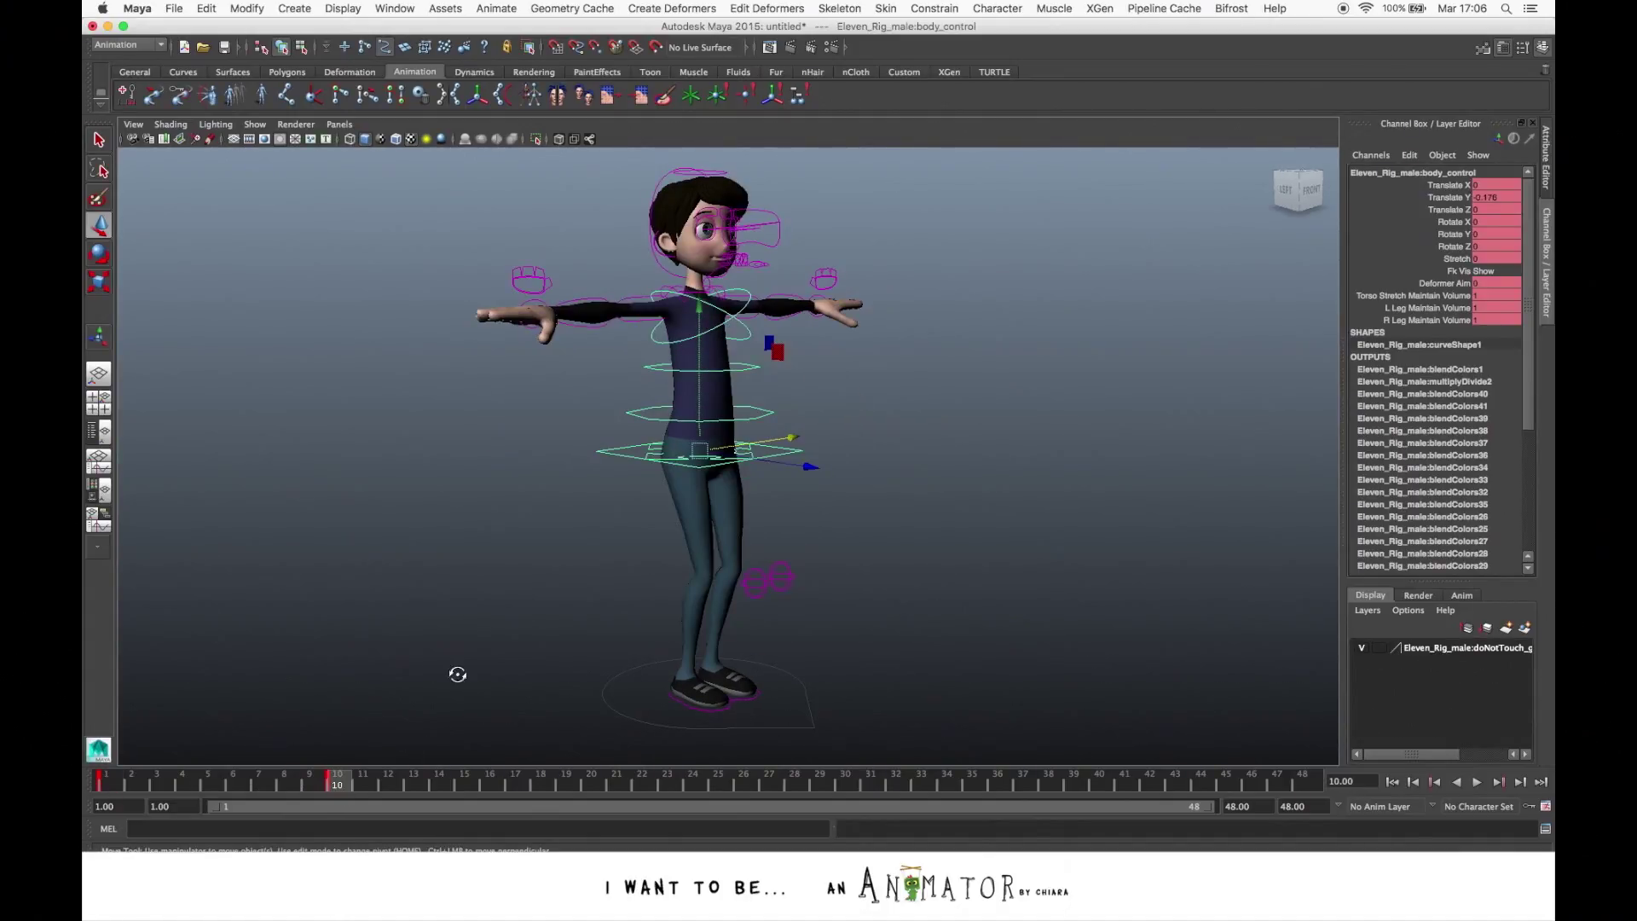
left_click_drag(457, 672, 492, 674, "alt")
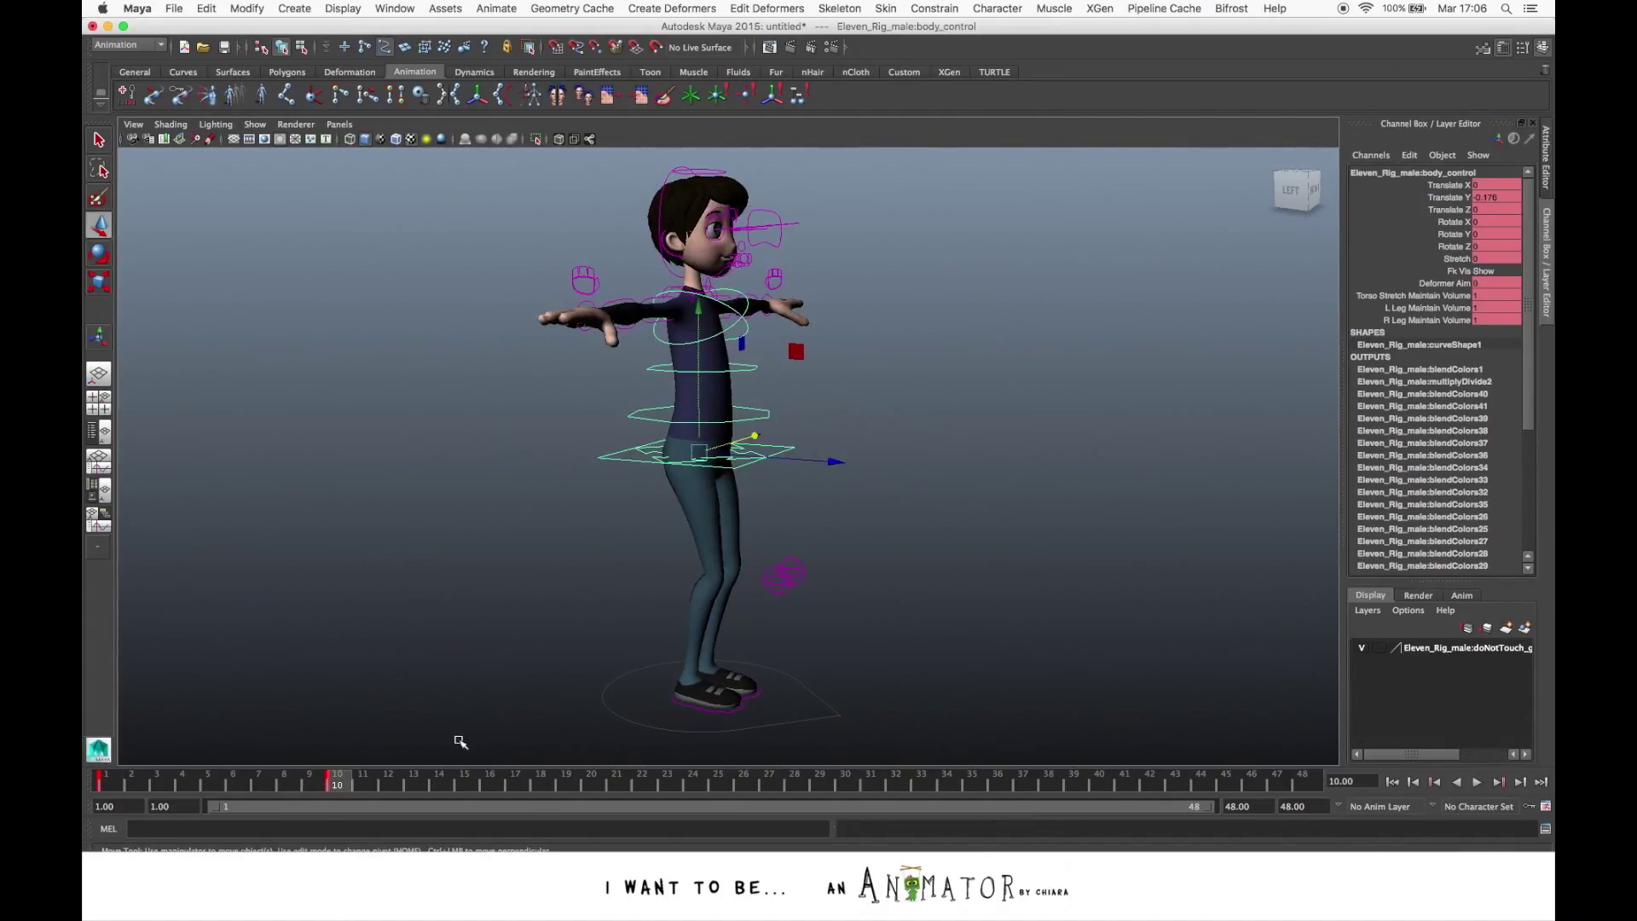
left_click_drag(366, 780, 641, 779)
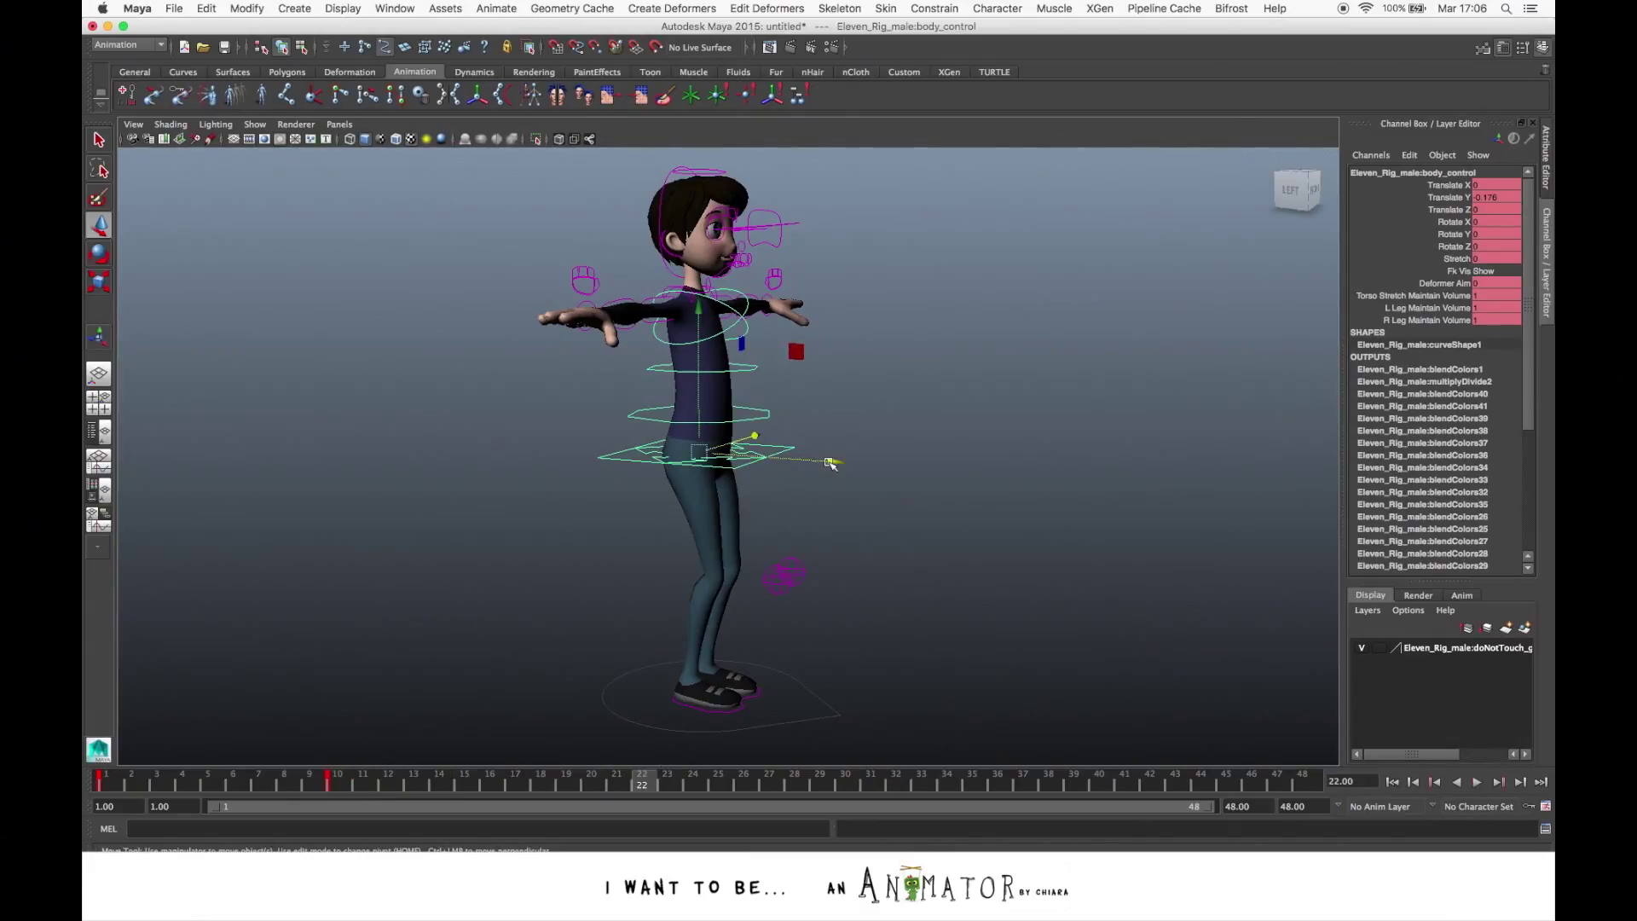
left_click_drag(349, 787, 616, 790)
middle_click_drag(696, 307, 694, 470)
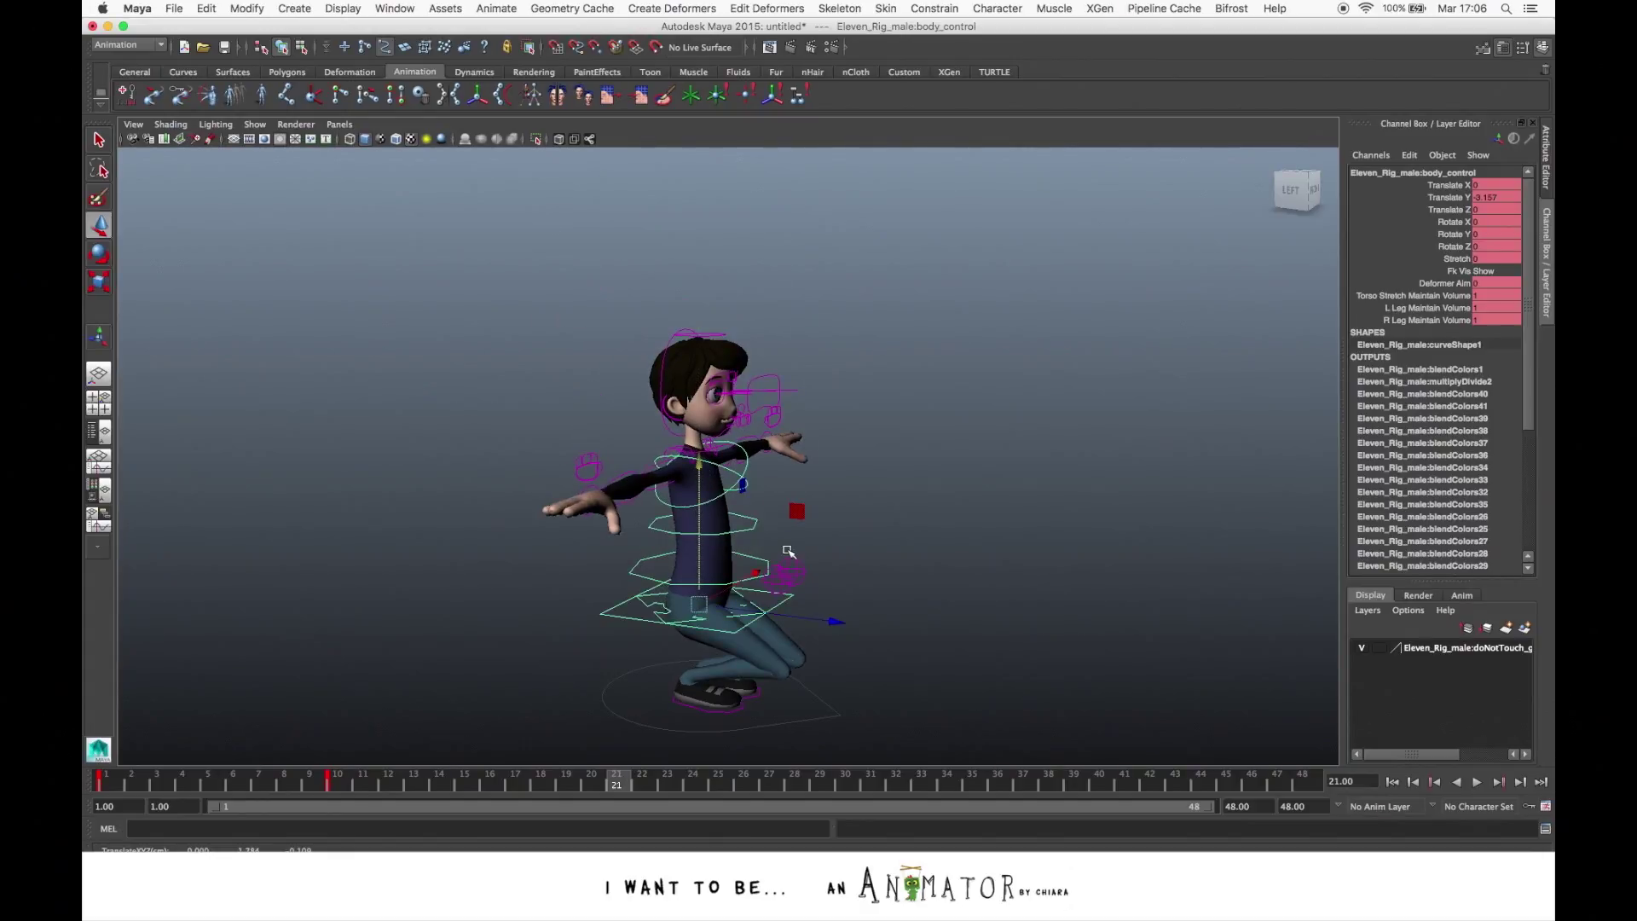
key("s")
At frame 10, raise the body control slightly to about 0.009 in Translate Y and return to the start of the timeline
left_click(342, 784)
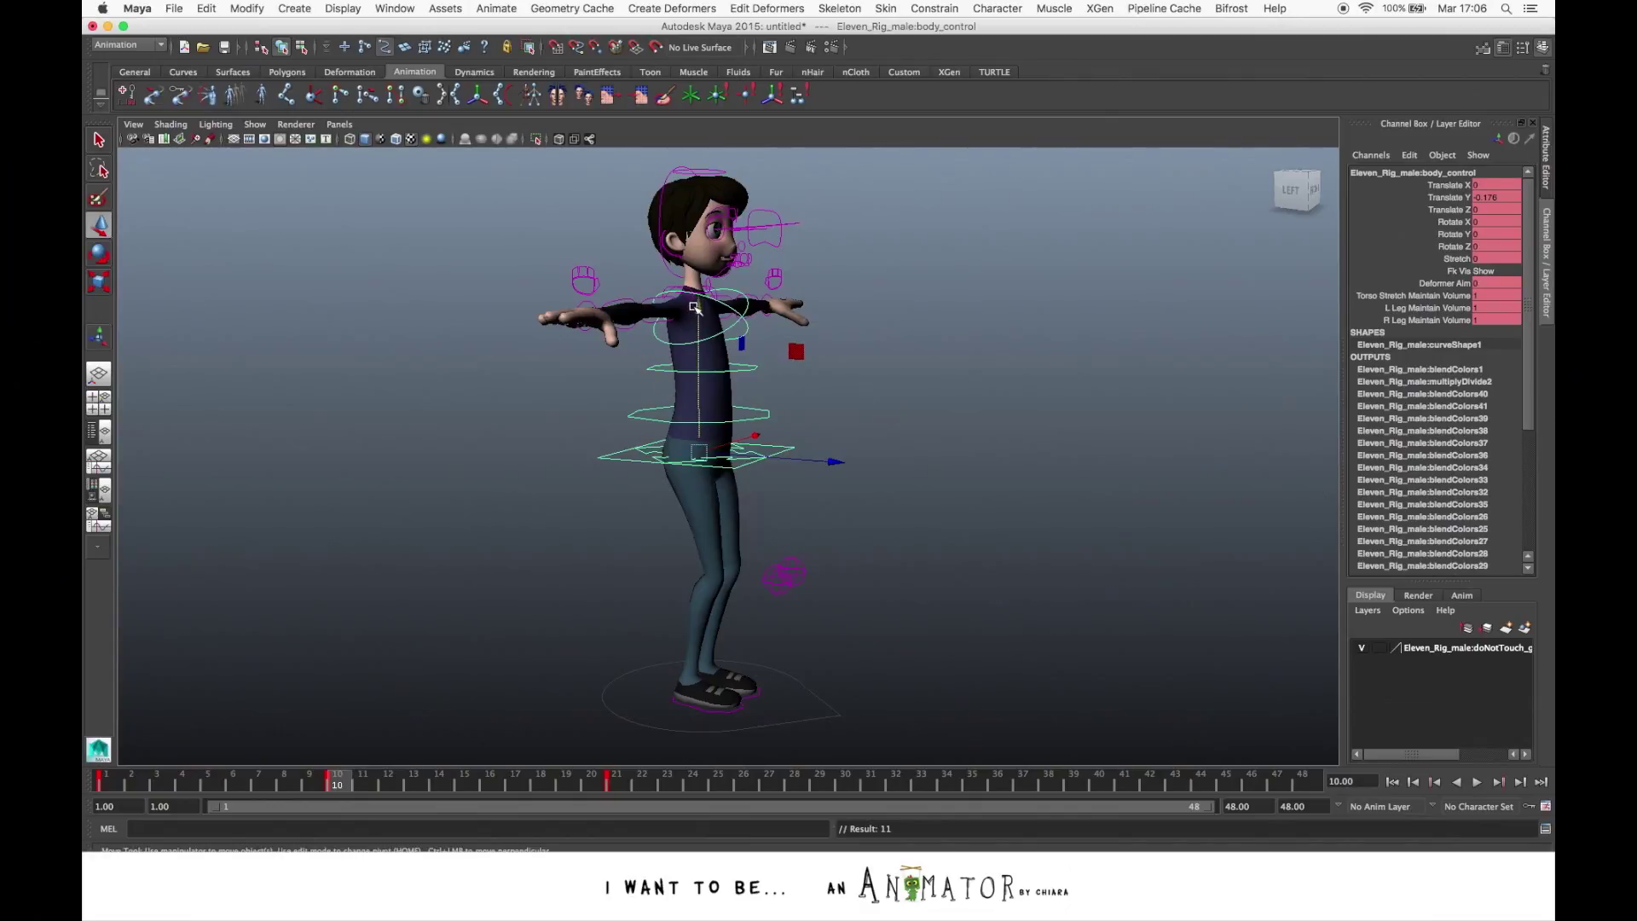
left_click_drag(694, 306, 695, 295)
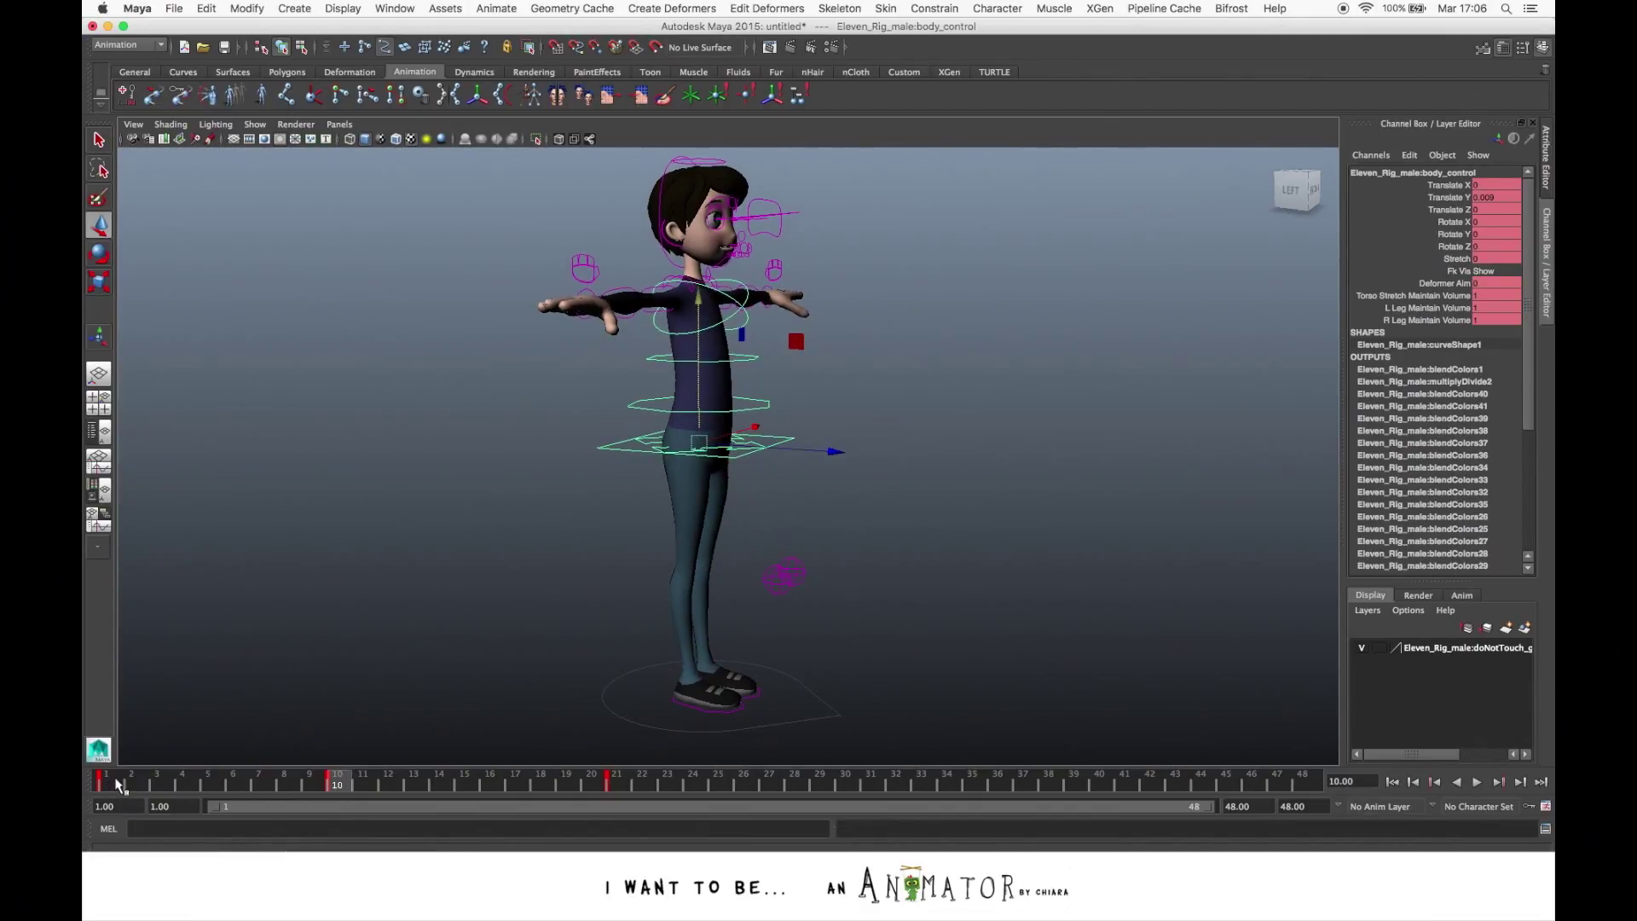
left_click(116, 782)
Play back the crouch animation and delete the body control's keys from frame 10 onward, keeping the frame 1 key
left_click_drag(599, 647, 526, 647, "alt")
middle_click_drag(777, 723, 708, 659, "alt")
left_click_drag(710, 659, 288, 805, "alt")
key("alt+v")
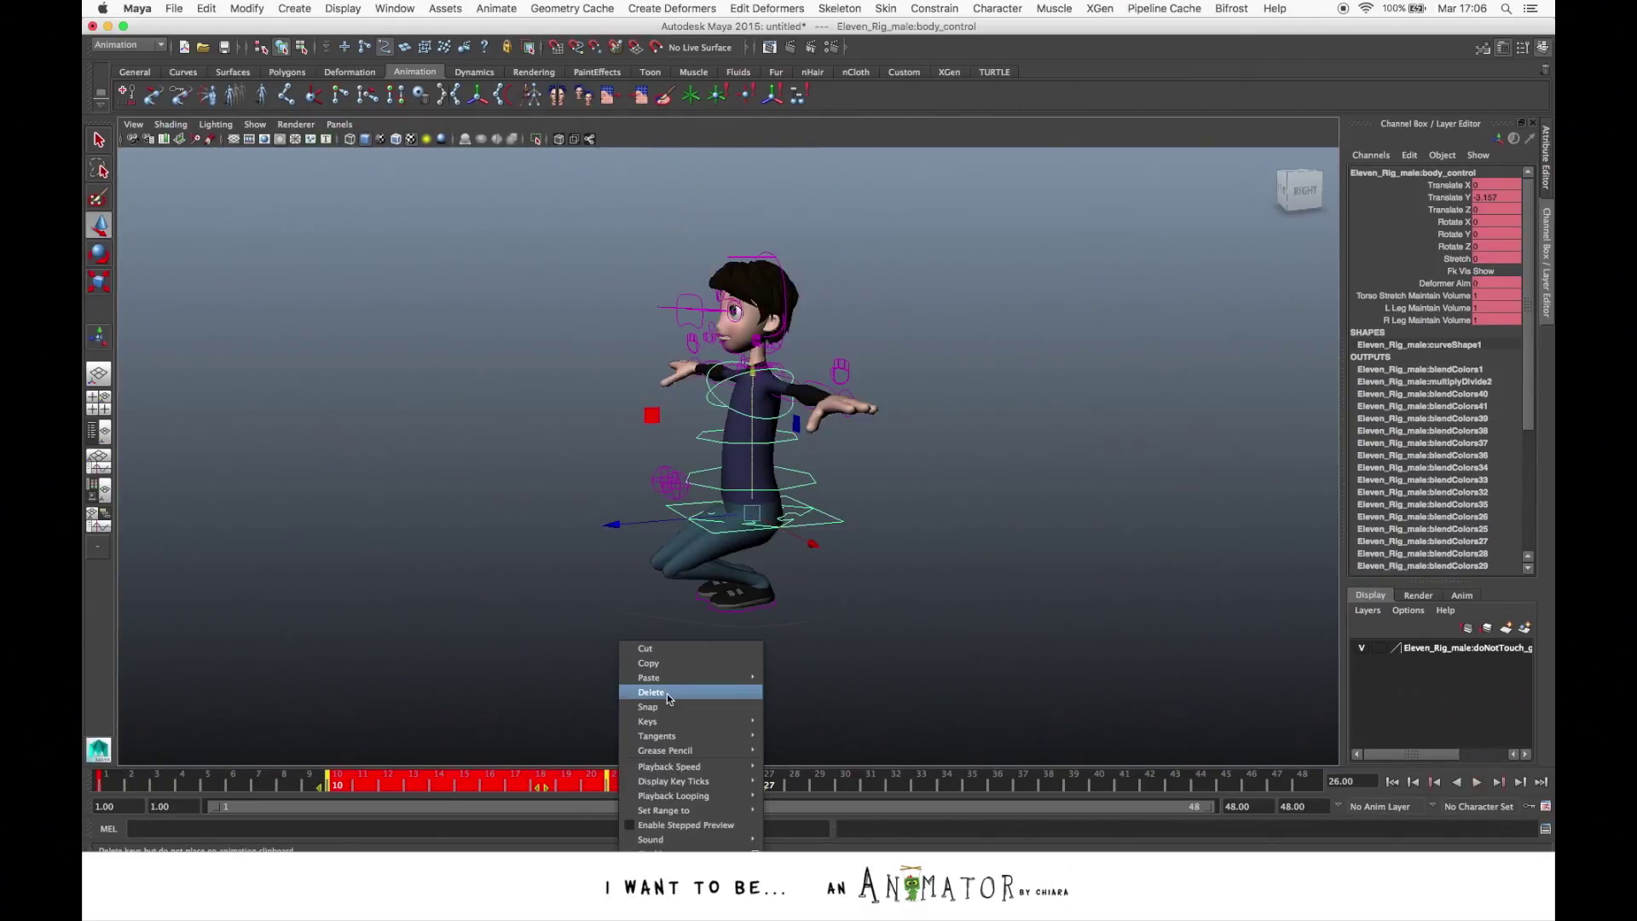
left_click(667, 693)
At frame 11, raise the body control to about -0.46 in Translate Y without keying it, and scrub back to frame 1
left_click_drag(266, 786, 362, 783)
left_click_drag(752, 469, 847, 468)
left_click_drag(644, 416, 642, 391)
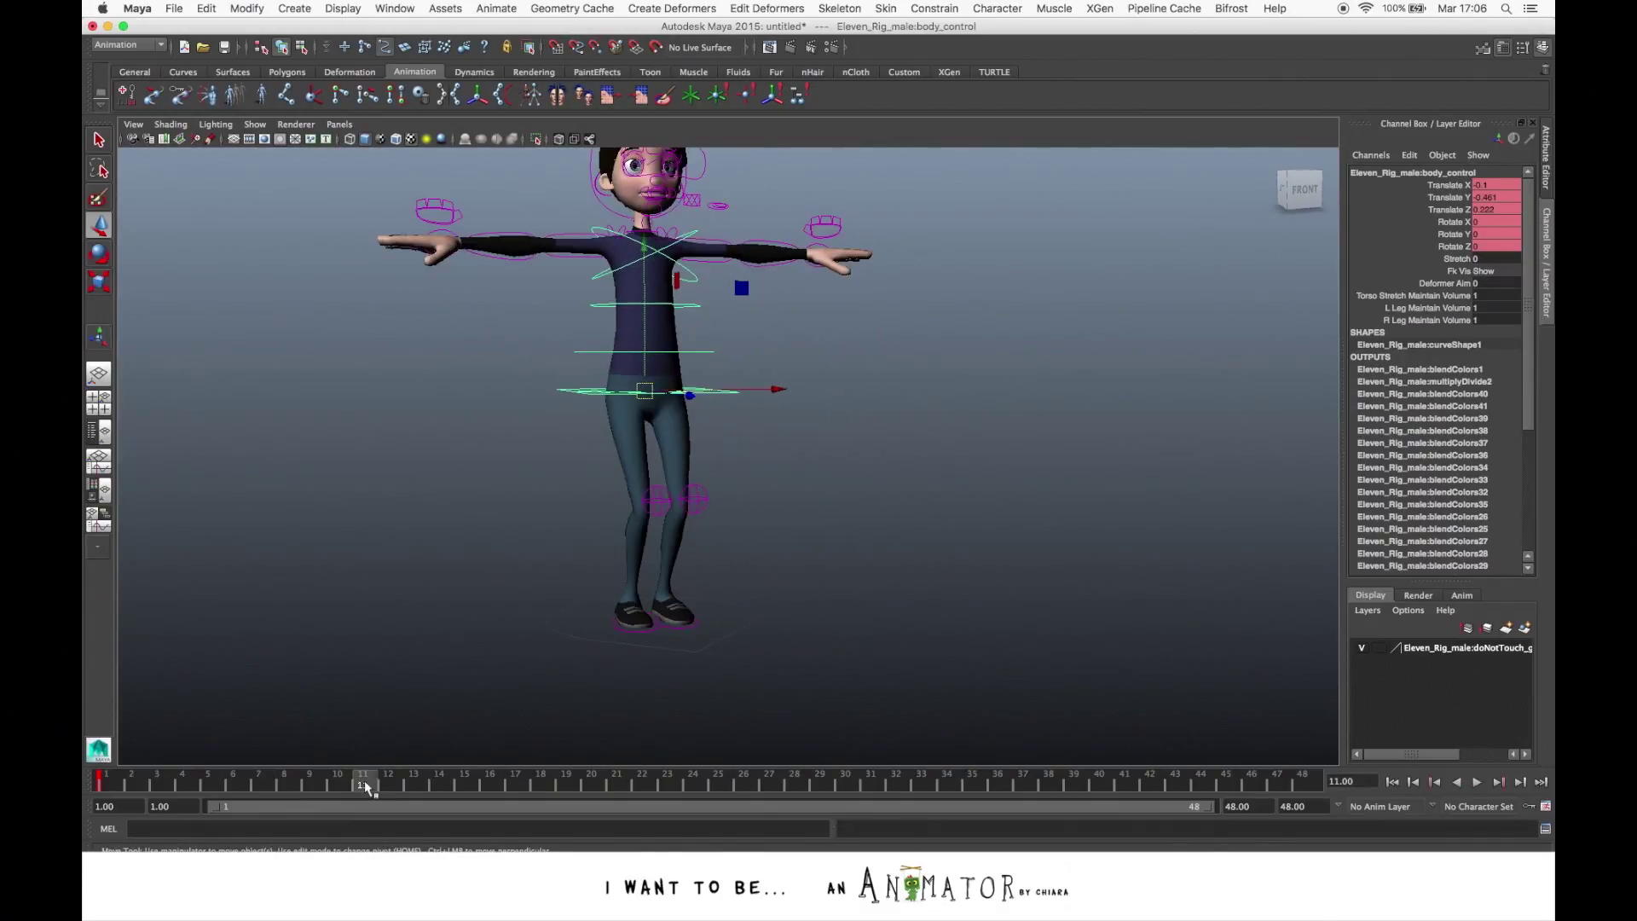
mouse_move(365, 786)
left_mouse_down()
mouse_move(296, 786)
mouse_move(413, 784)
mouse_move(106, 785)
left_mouse_up()
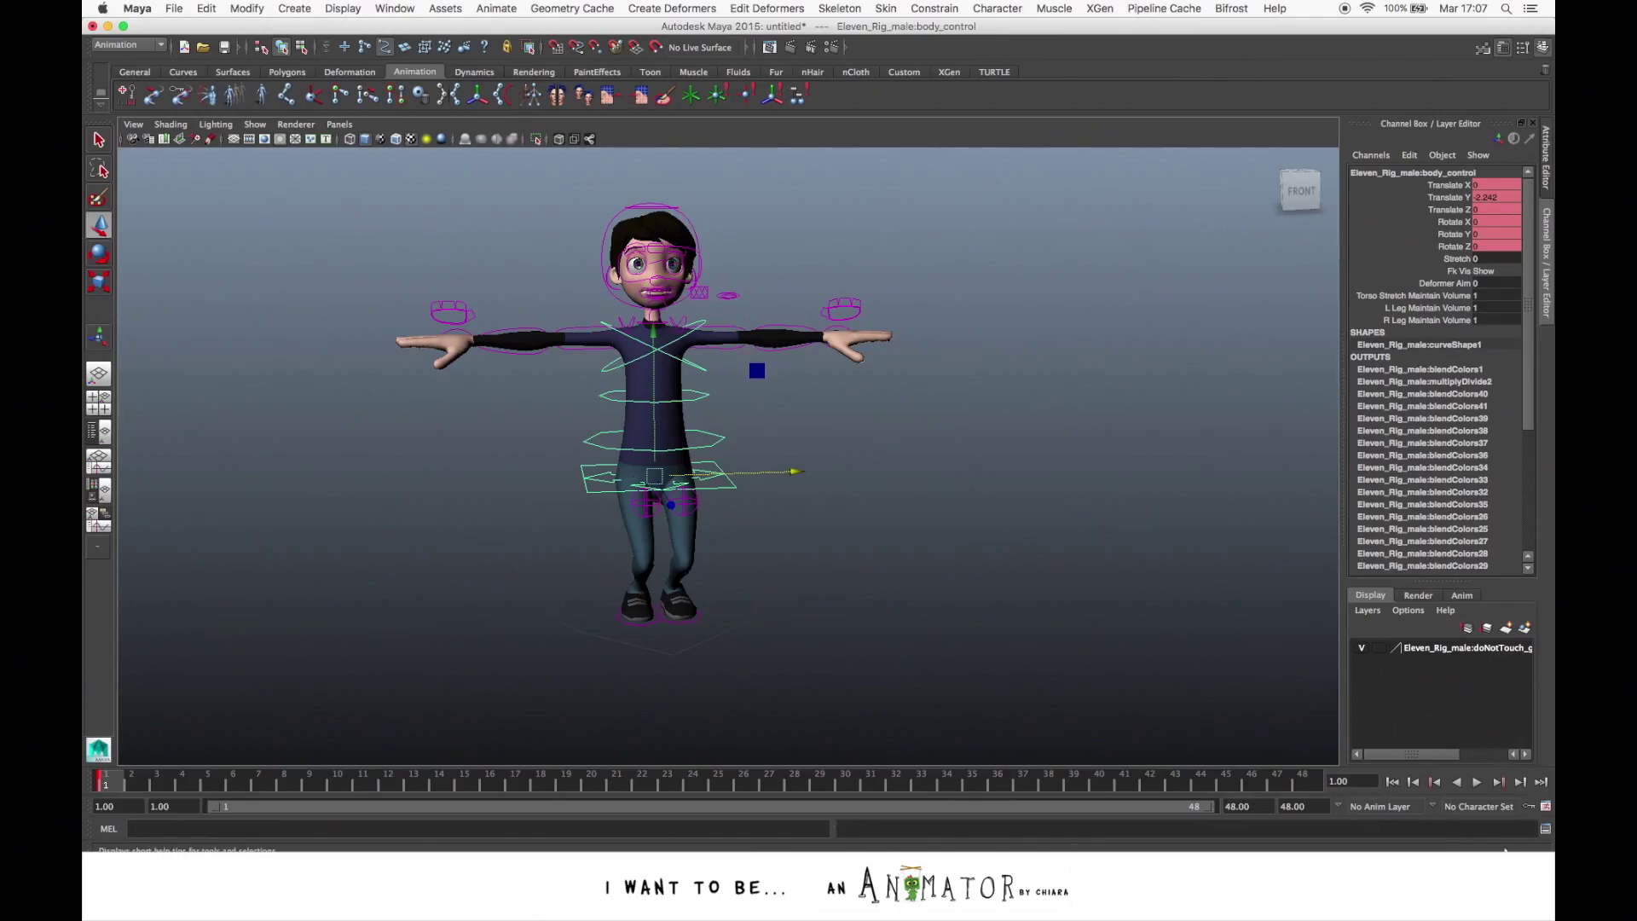
Turn on automatic keyframing and, at frame 16, raise the body control to about -0.97 in Translate Y and shift it sideways
left_click(1529, 807)
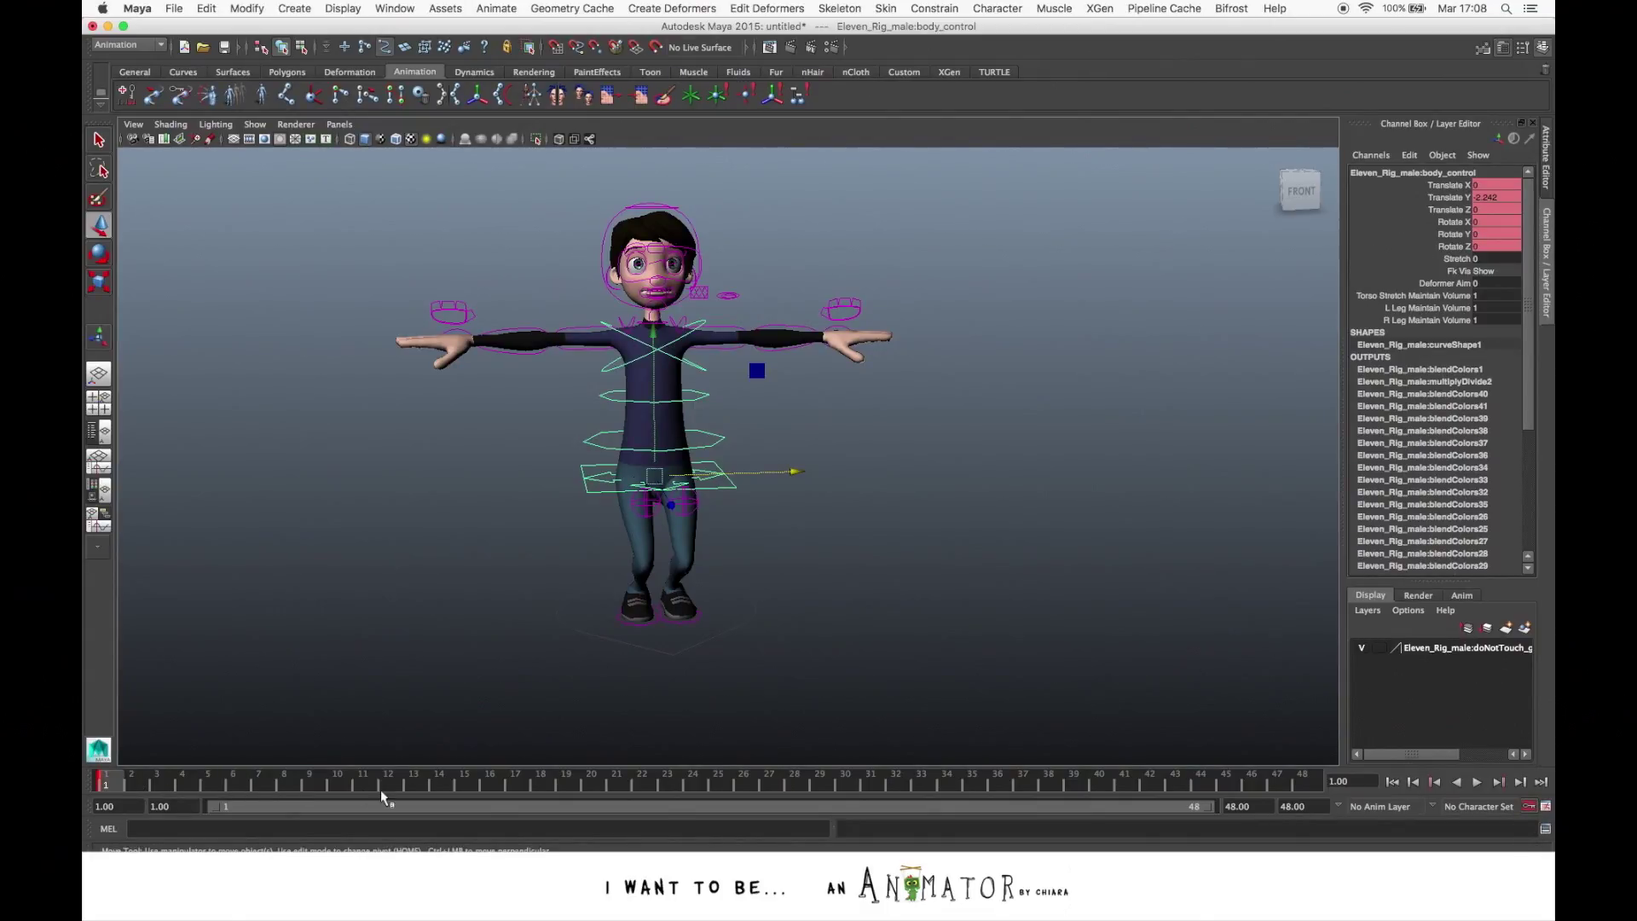
left_click(156, 783)
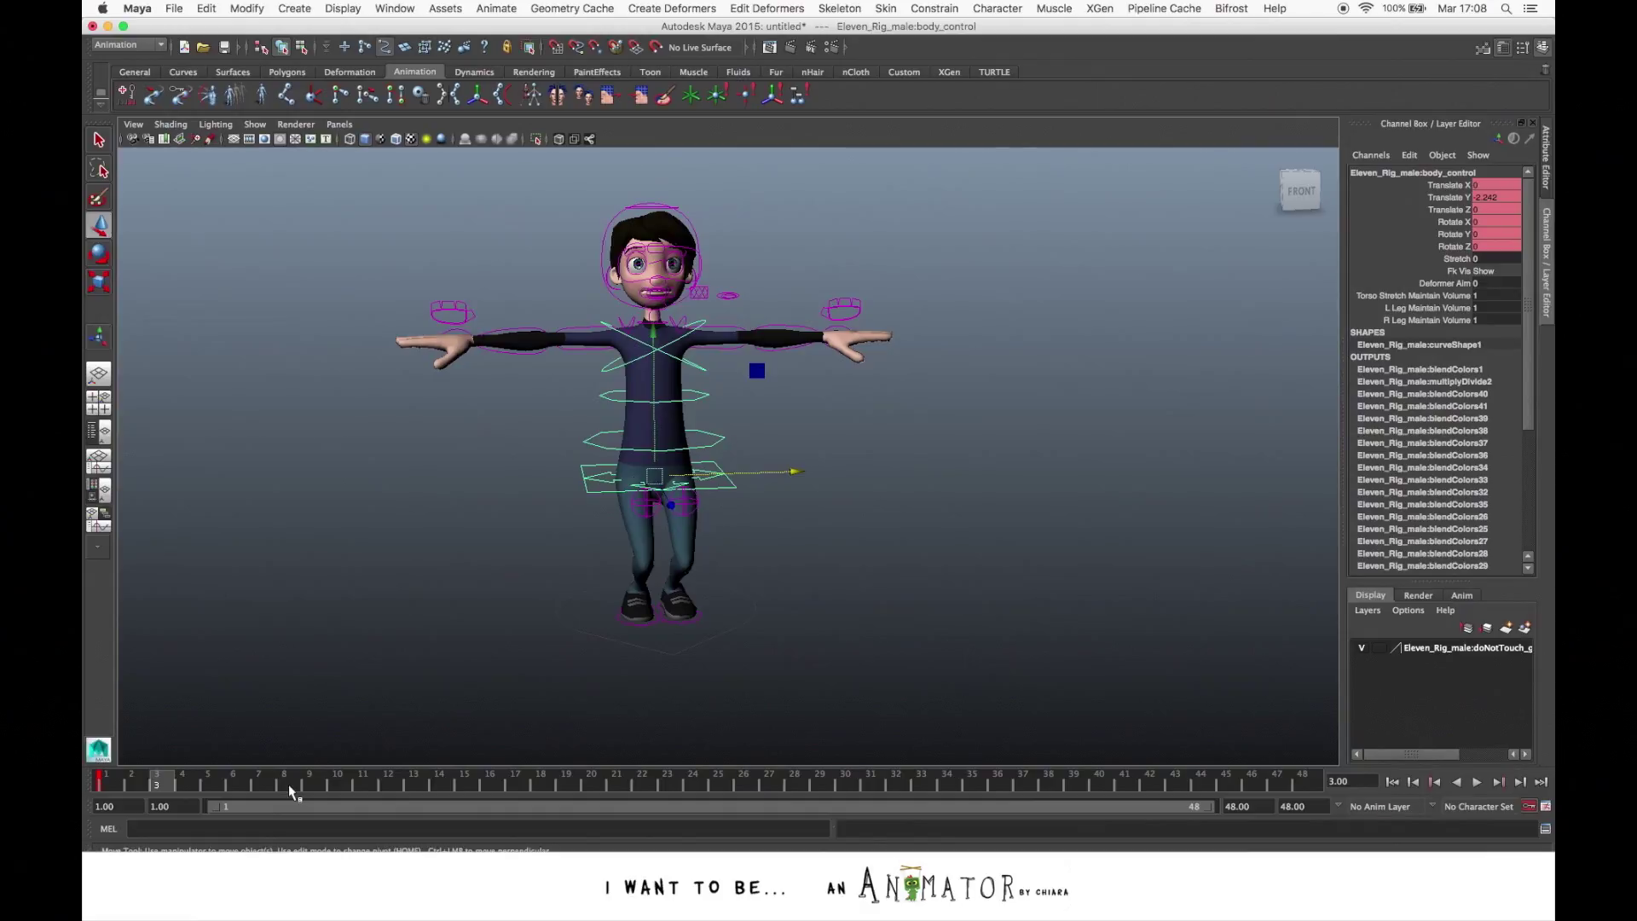
left_click(244, 782)
left_click(365, 786)
left_click(187, 781)
left_click(288, 780)
left_click(350, 782)
left_click(490, 785)
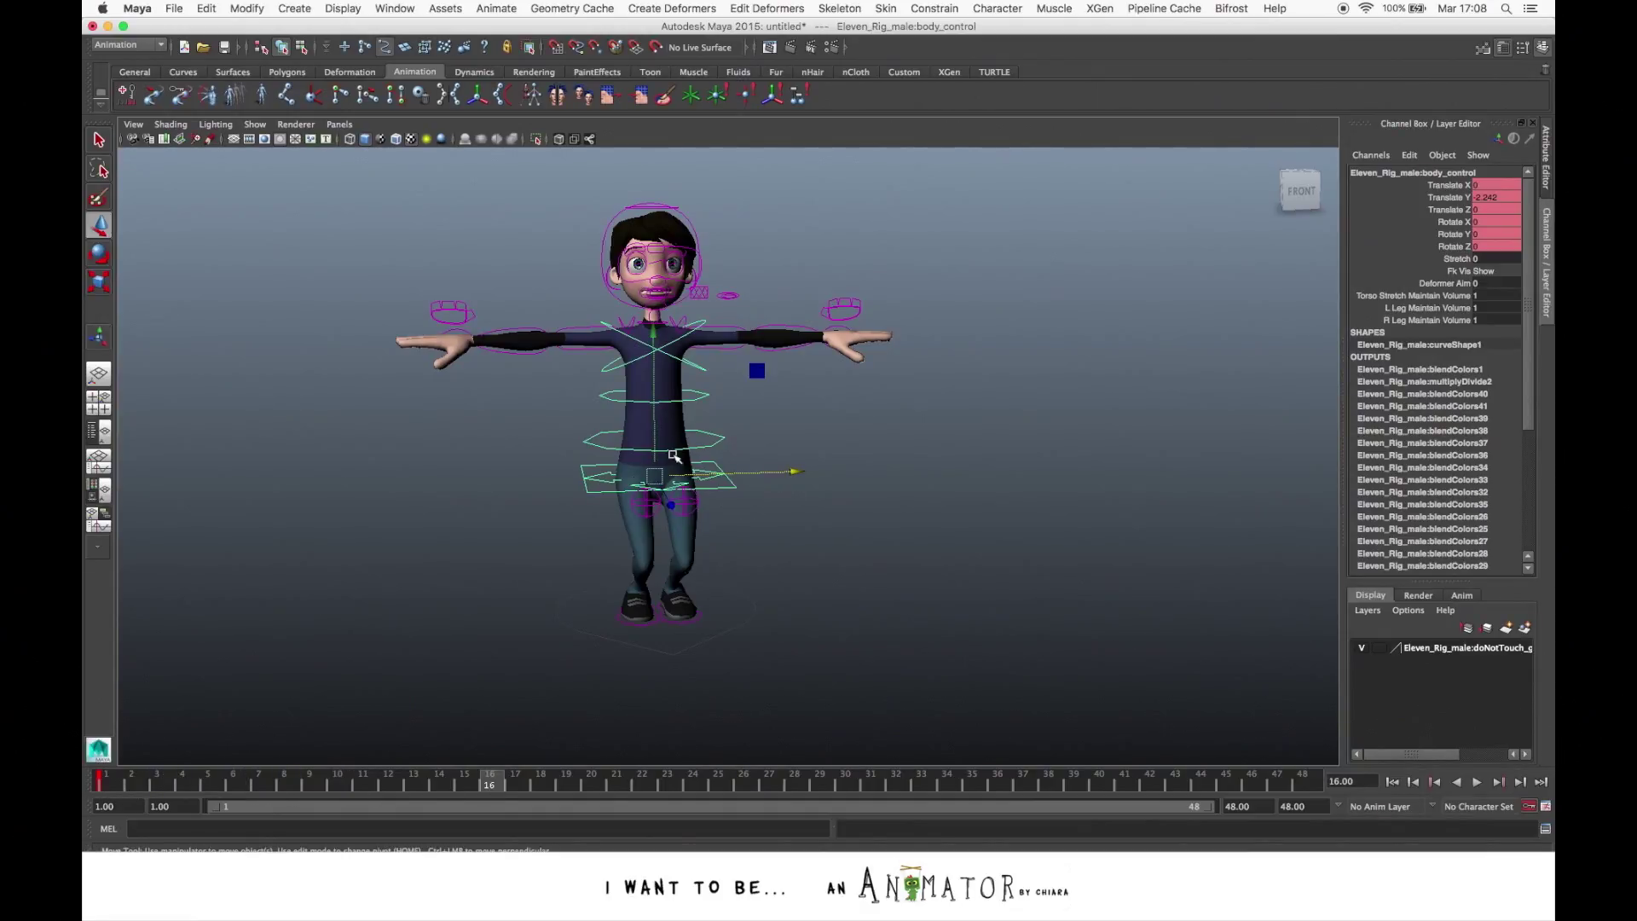
left_click_drag(656, 441, 654, 354)
left_click_drag(660, 410, 767, 621)
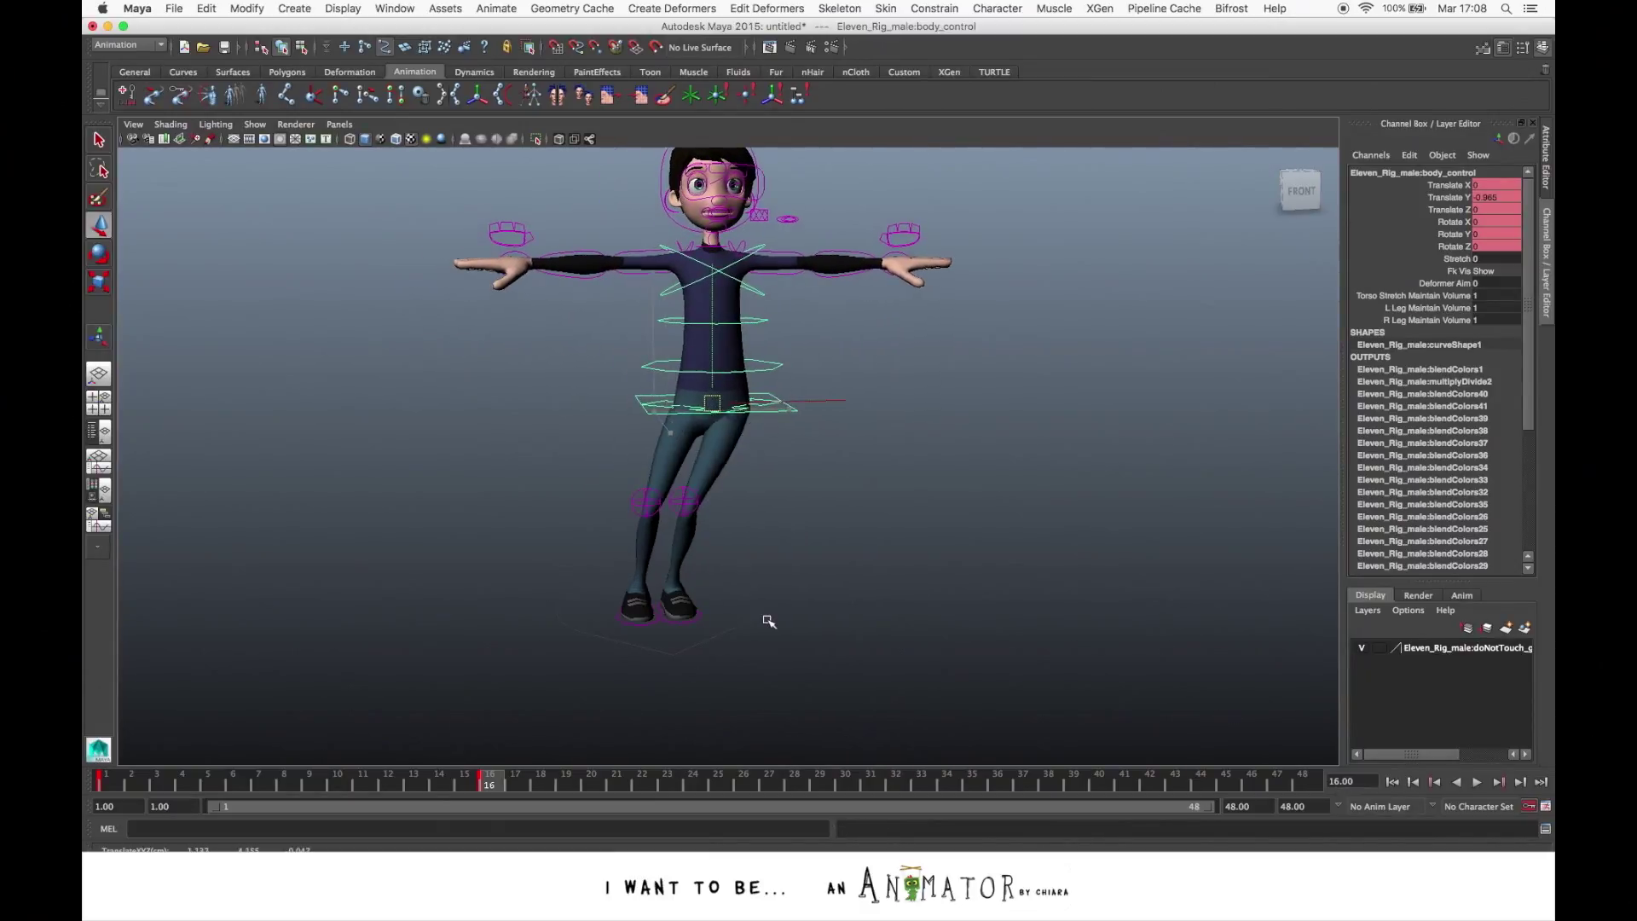